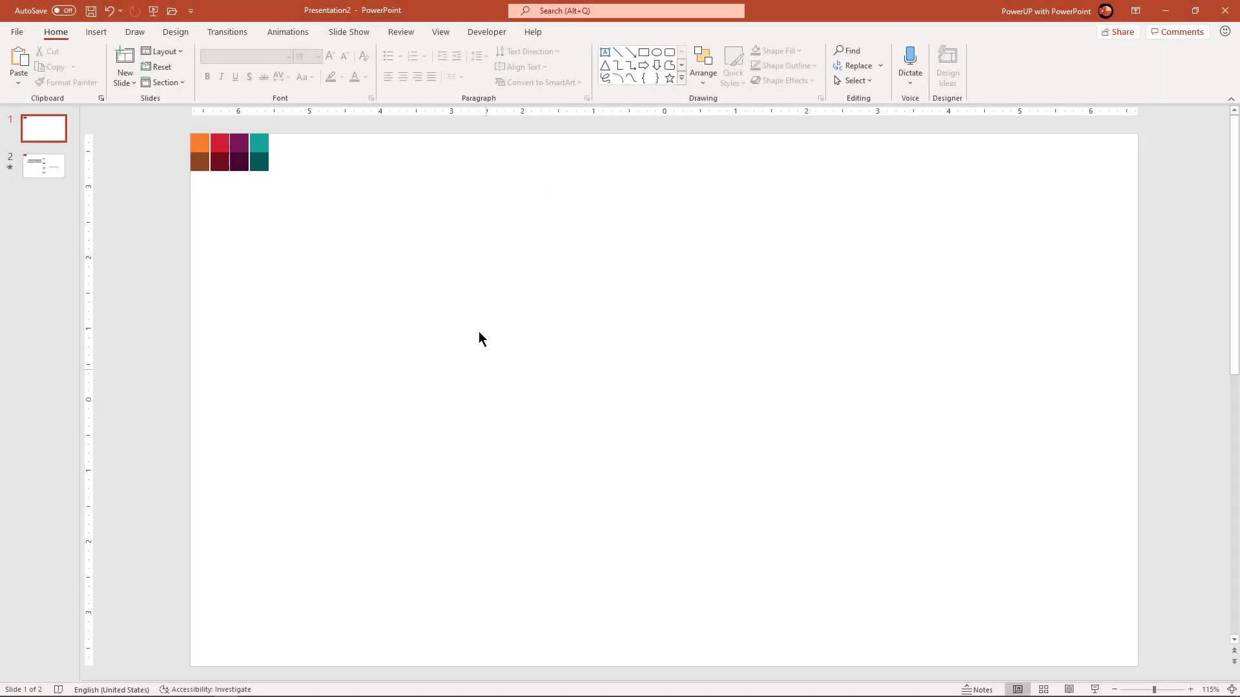
Turn on the slide guides and drag the horizontal guide down to 2.25
{"action": "left_click", "coordinate": [436, 31]}
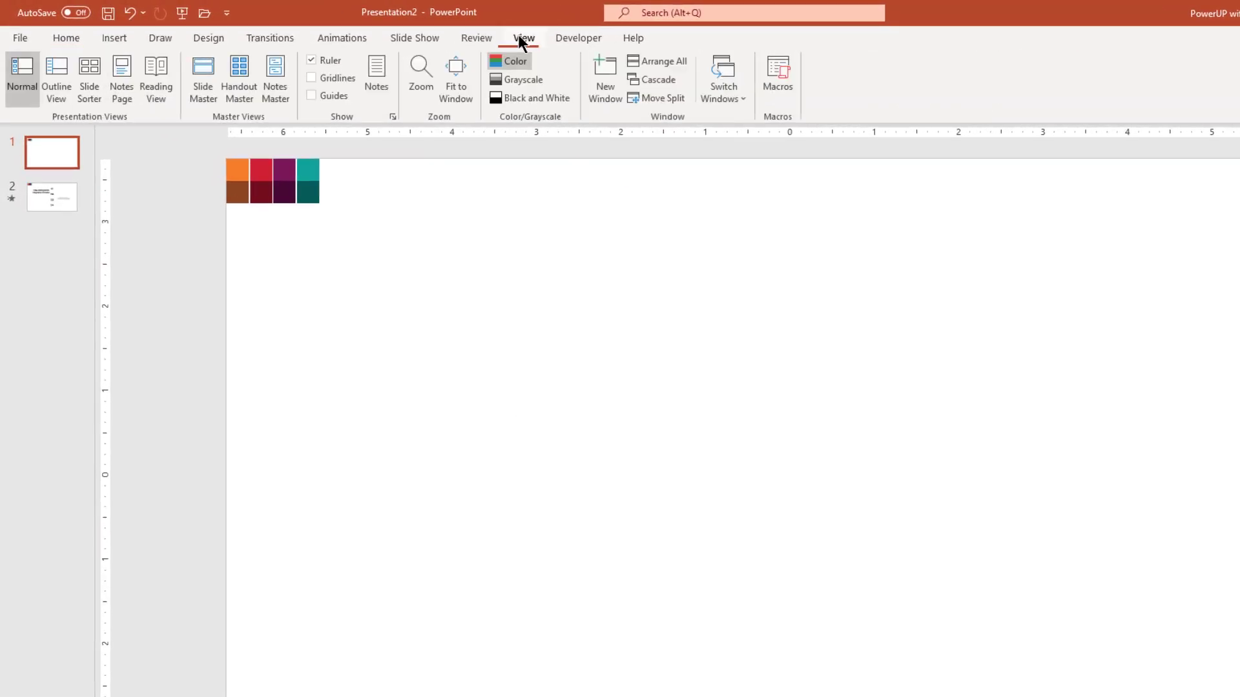
{"action": "left_click", "coordinate": [324, 98]}
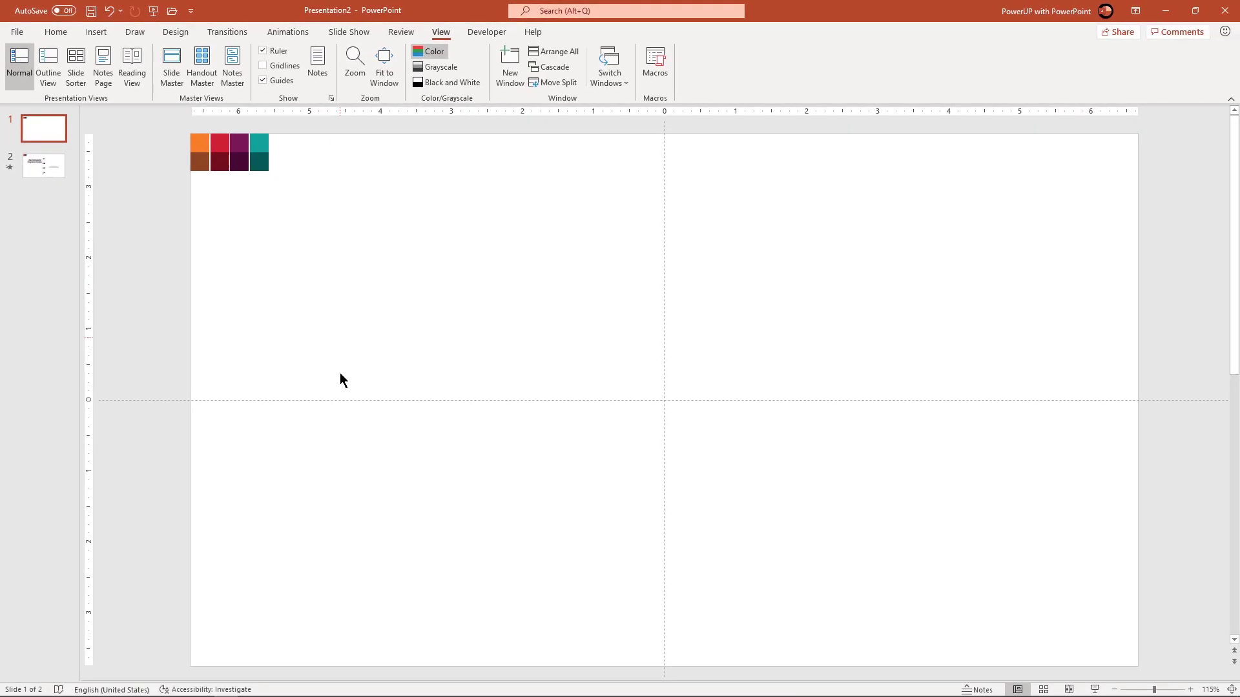
{"action": "left_click_drag", "start_coordinate": [317, 401], "coordinate": [283, 561]}
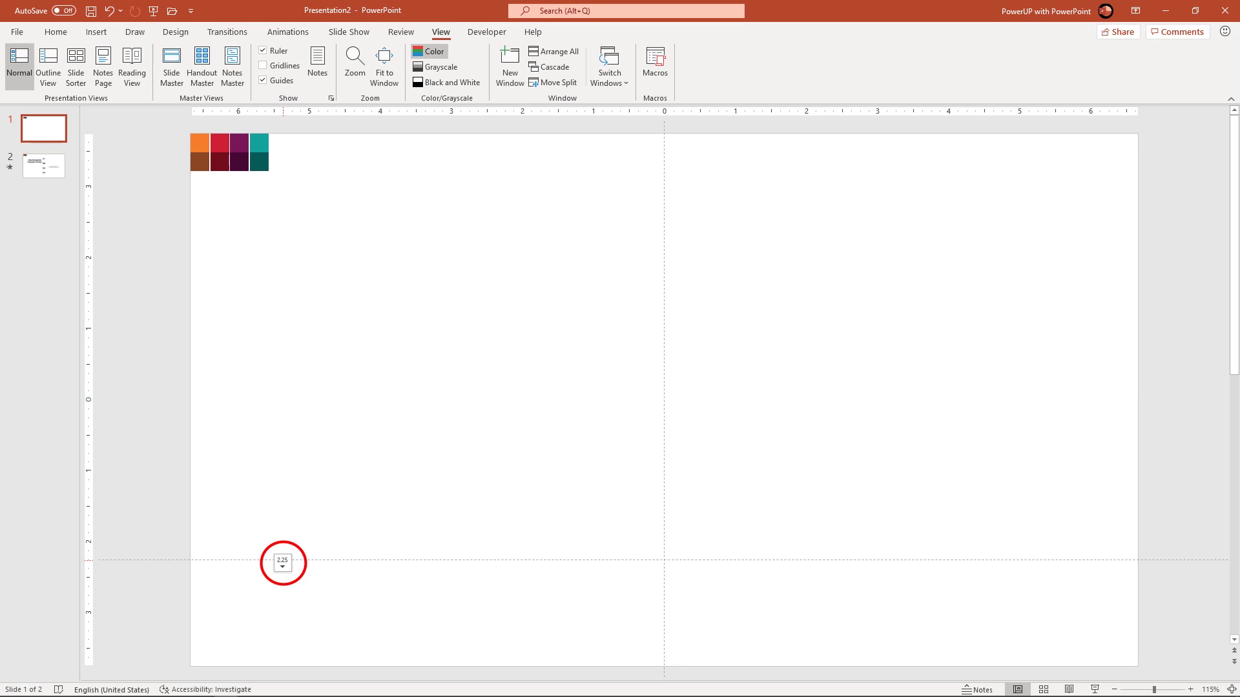
Add three more horizontal guides, spaced 1.5 units apart up the slide
{"action": "right_click", "coordinate": [283, 561]}
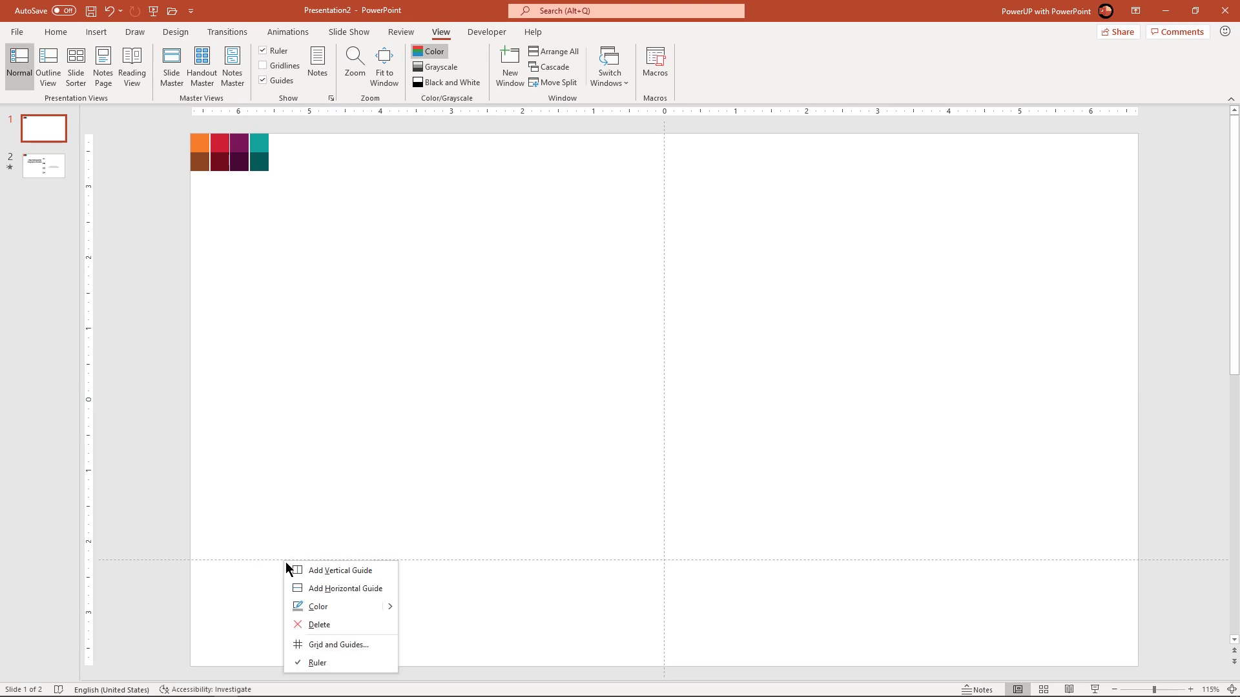
{"action": "left_click", "coordinate": [314, 587]}
{"action": "left_click_drag", "start_coordinate": [299, 573], "coordinate": [303, 455]}
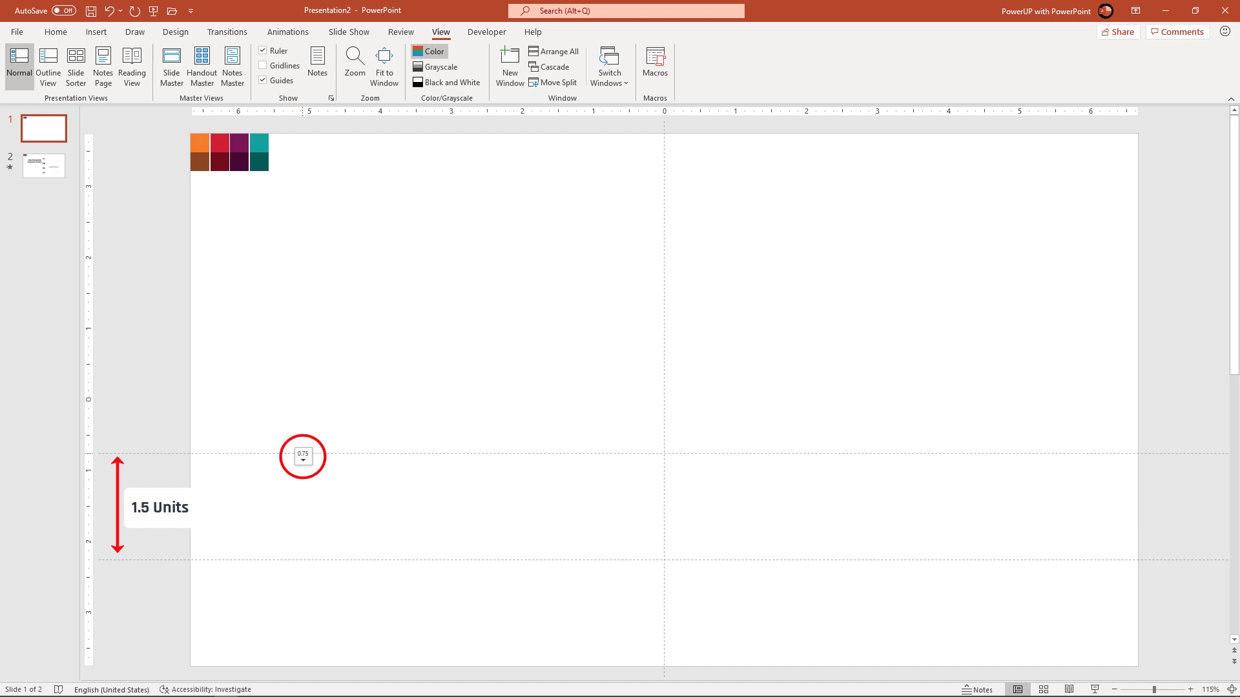
{"action": "right_click", "coordinate": [303, 454]}
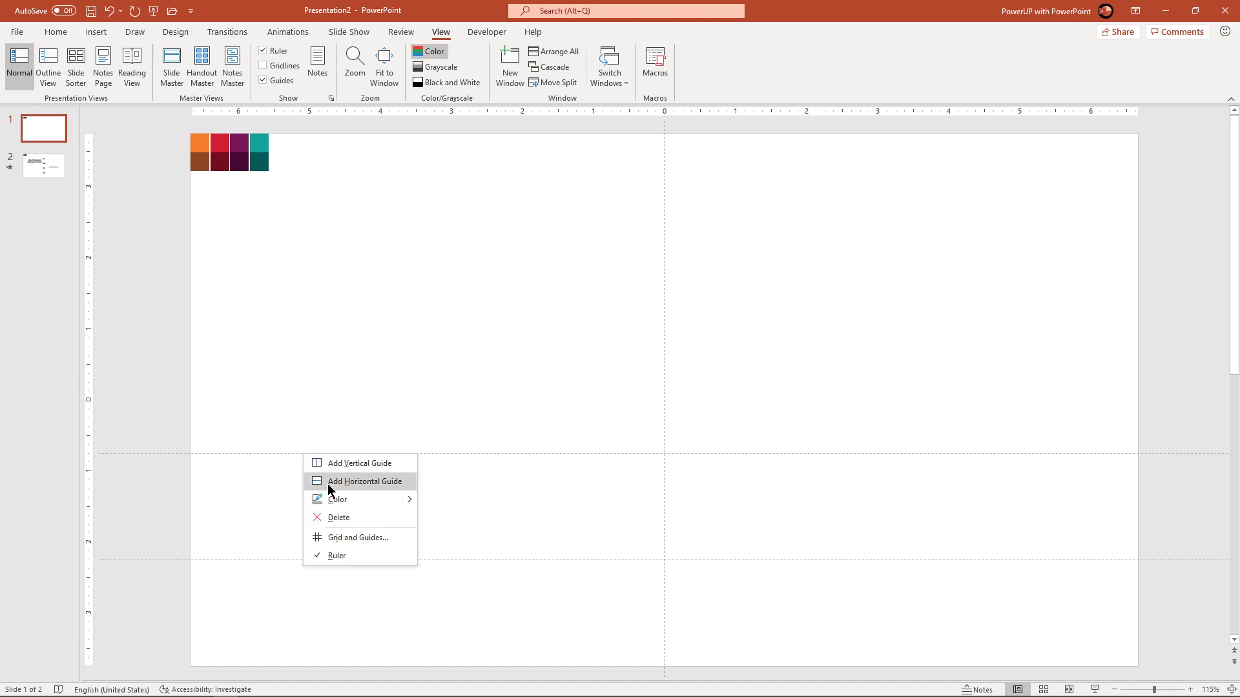
{"action": "left_click", "coordinate": [332, 483]}
{"action": "mouse_move", "coordinate": [329, 453]}
{"action": "left_mouse_down"}
{"action": "mouse_move", "coordinate": [317, 346]}
{"action": "mouse_move", "coordinate": [340, 352]}
{"action": "mouse_move", "coordinate": [338, 240]}
{"action": "left_mouse_up"}
{"action": "right_click", "coordinate": [319, 346]}
{"action": "left_click", "coordinate": [336, 374]}
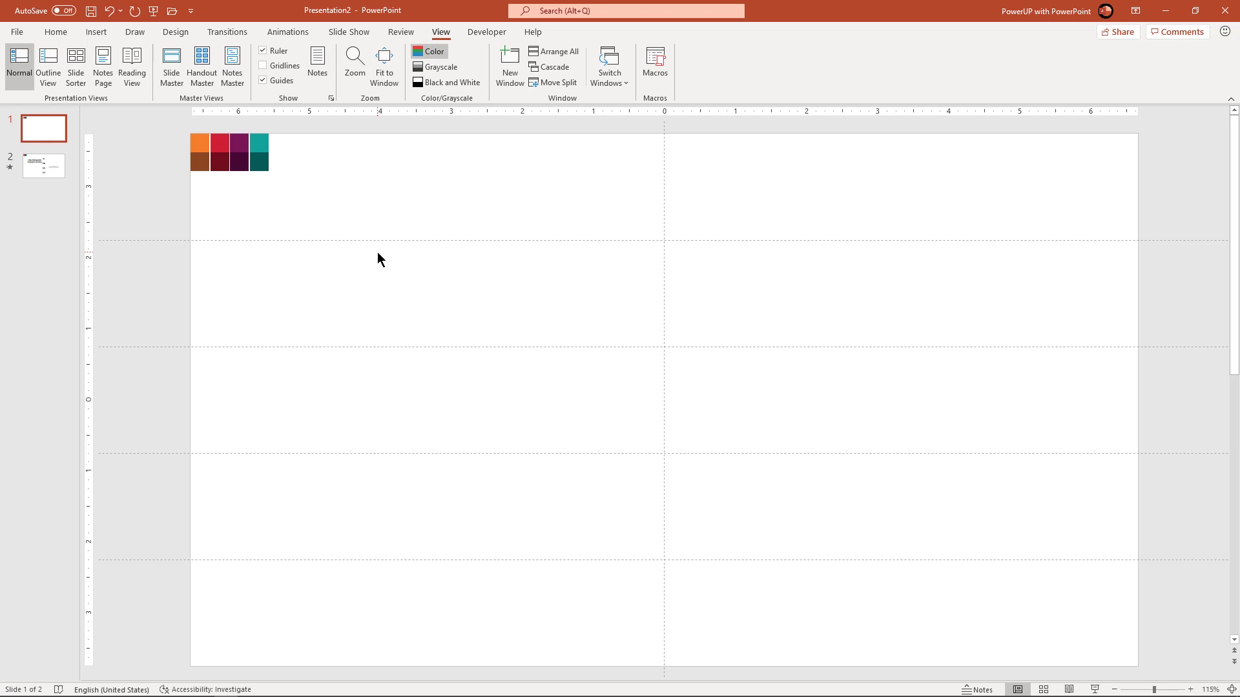
Give the slide a solid dark grey background fill
{"action": "right_click", "coordinate": [507, 297]}
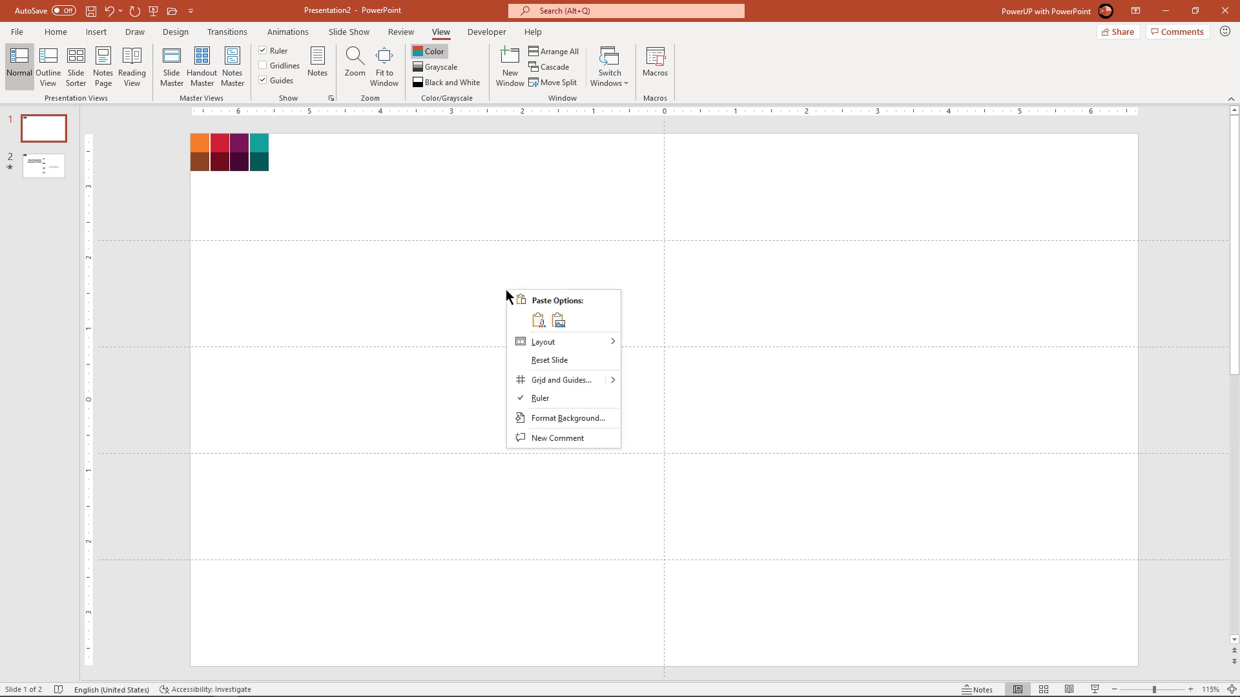
{"action": "left_click", "coordinate": [544, 417]}
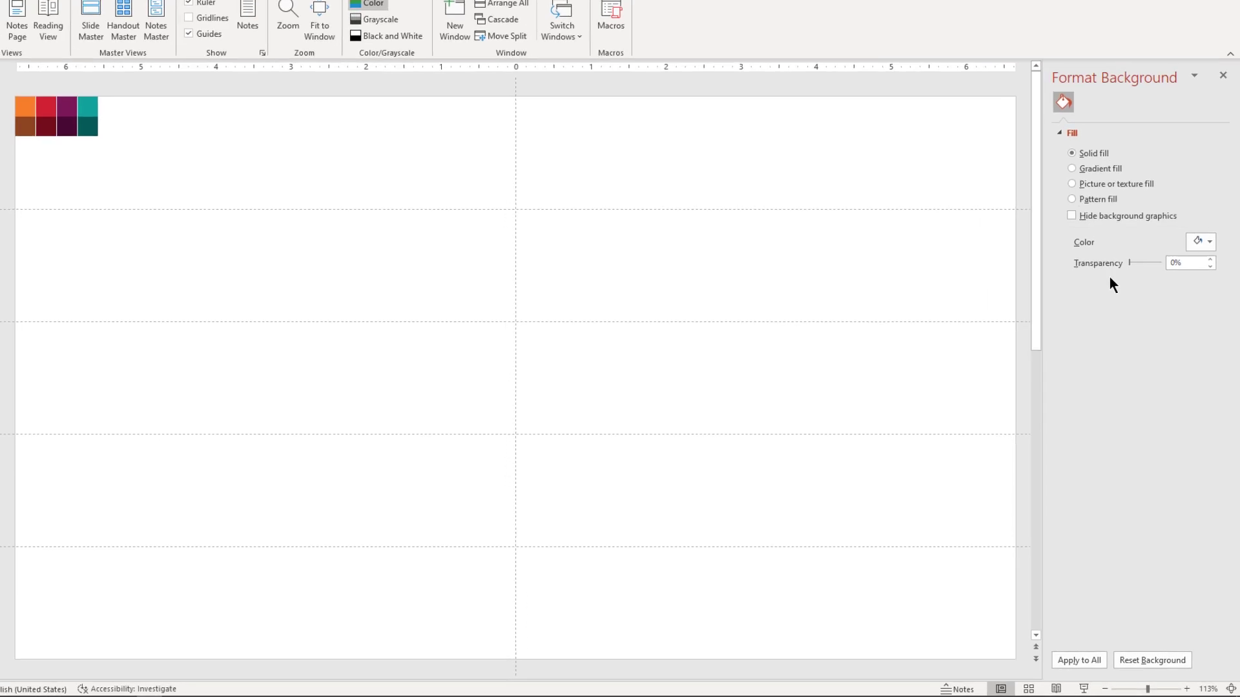
{"action": "left_click", "coordinate": [1202, 273]}
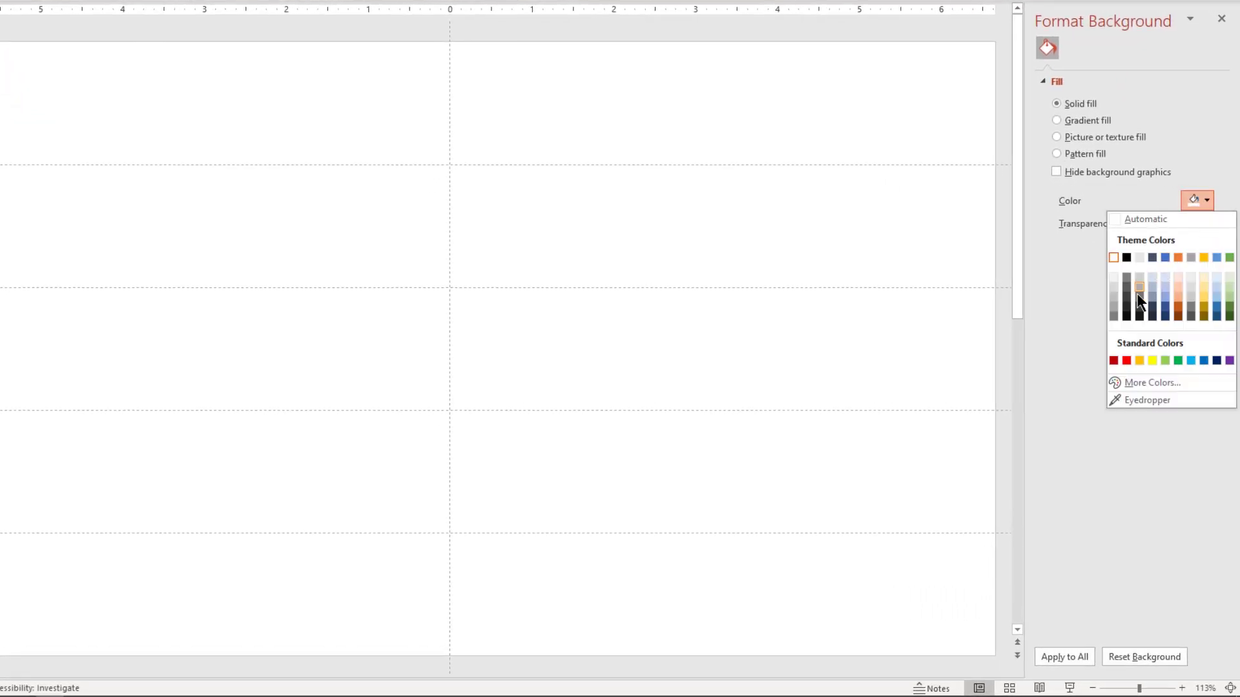
{"action": "left_click", "coordinate": [1127, 308]}
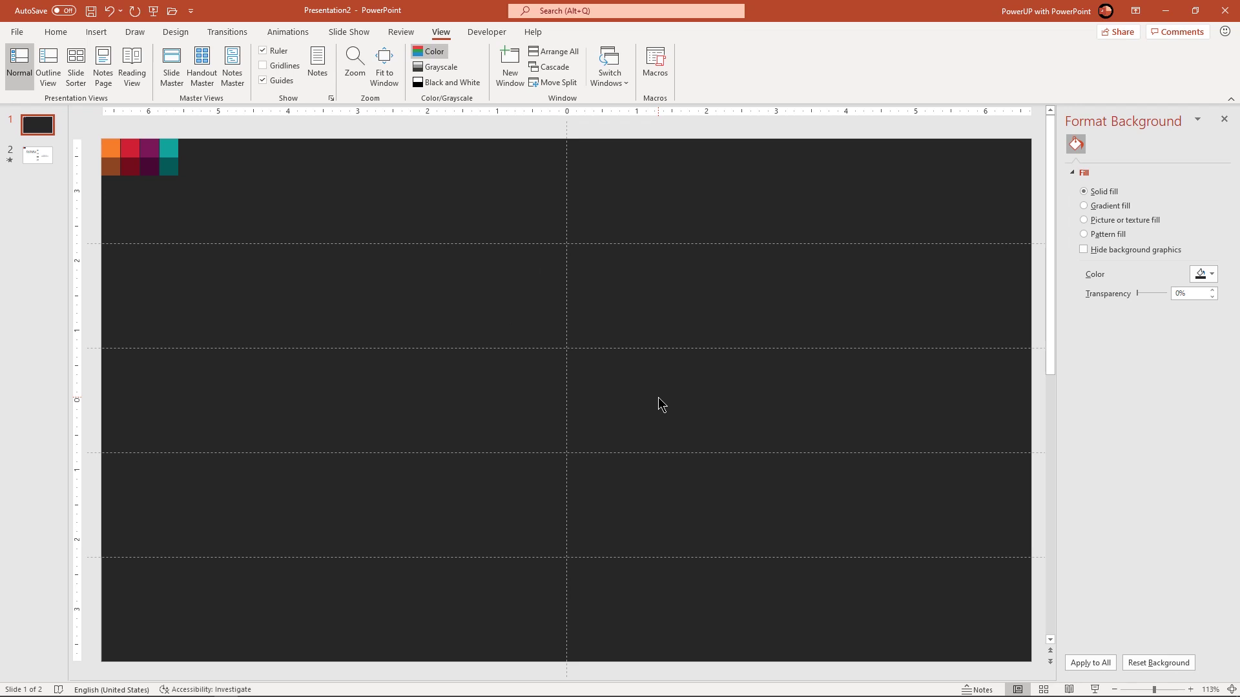
Pick the Rectangle tool from the Insert Shapes gallery
{"action": "left_click", "coordinate": [97, 33]}
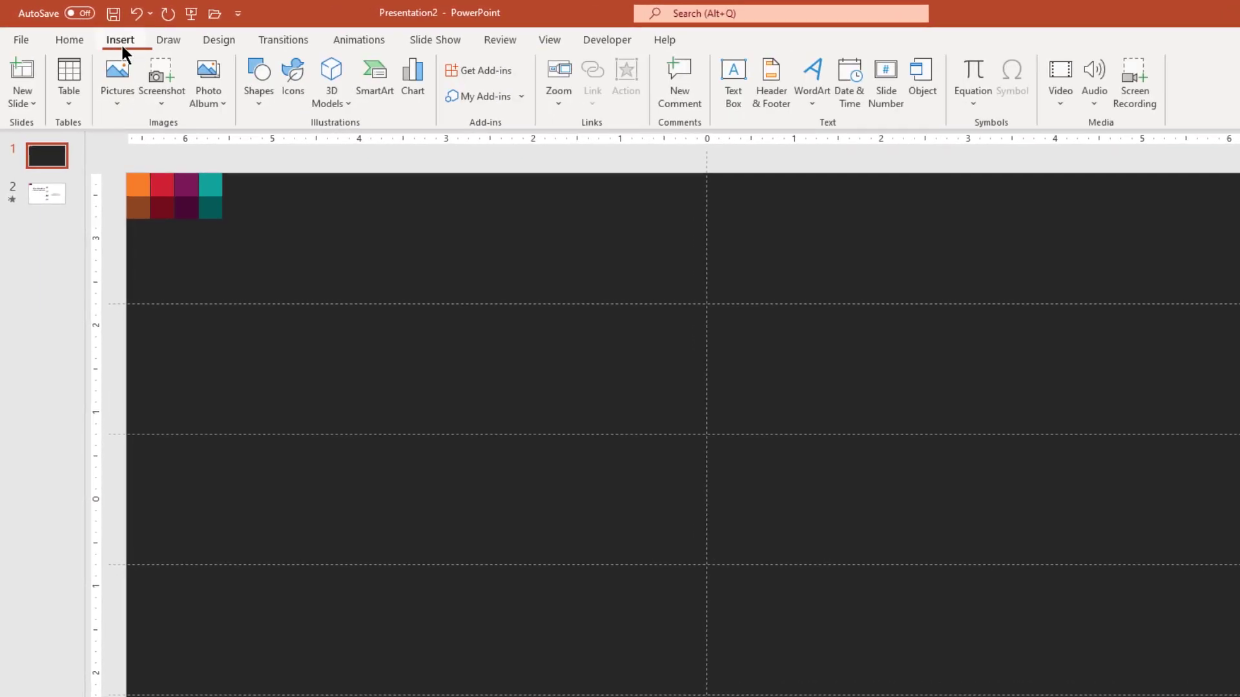
{"action": "left_click", "coordinate": [255, 100]}
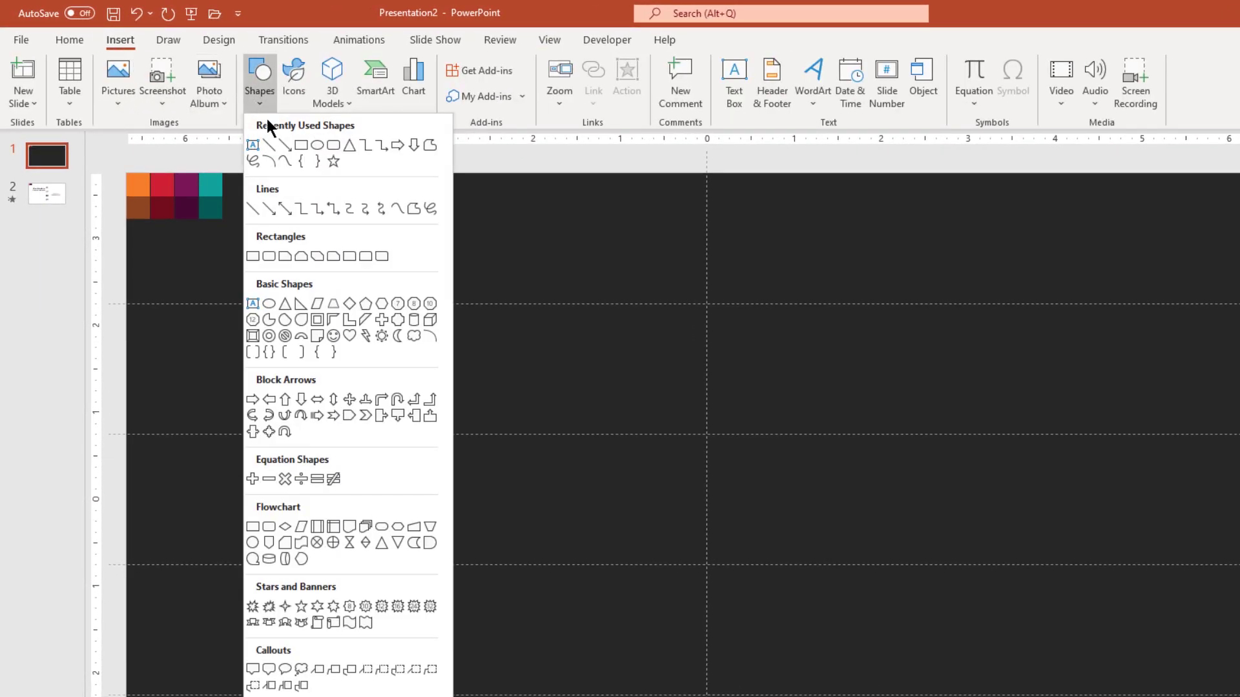
{"action": "left_click", "coordinate": [300, 146]}
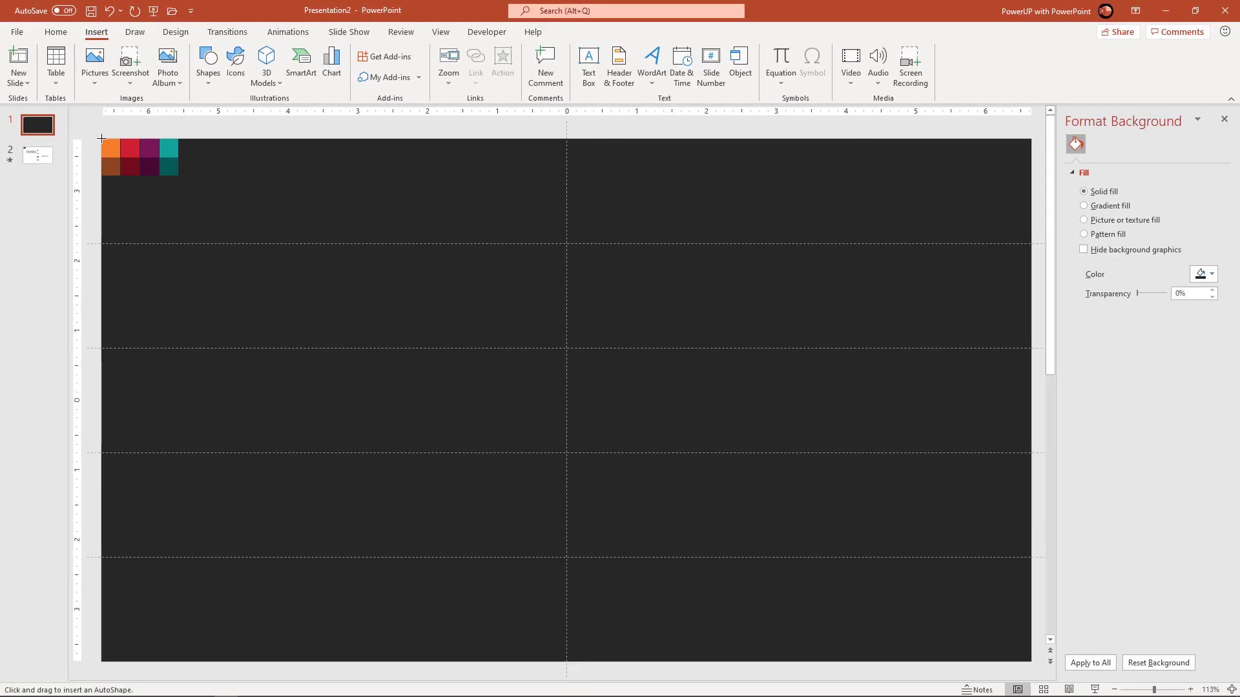
Draw a full-slide 13.33 × 7.5 in rectangle with light grey fill and no outline
{"action": "left_click_drag", "start_coordinate": [102, 139], "coordinate": [1031, 665]}
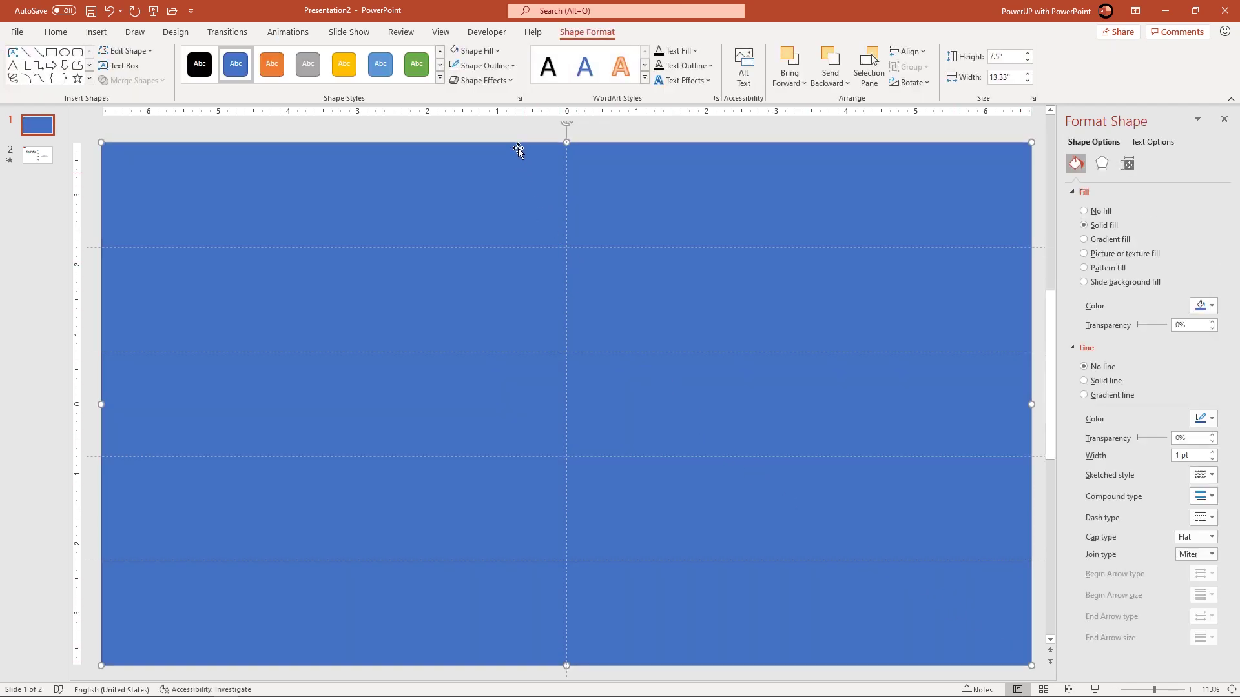
{"action": "left_click", "coordinate": [493, 66]}
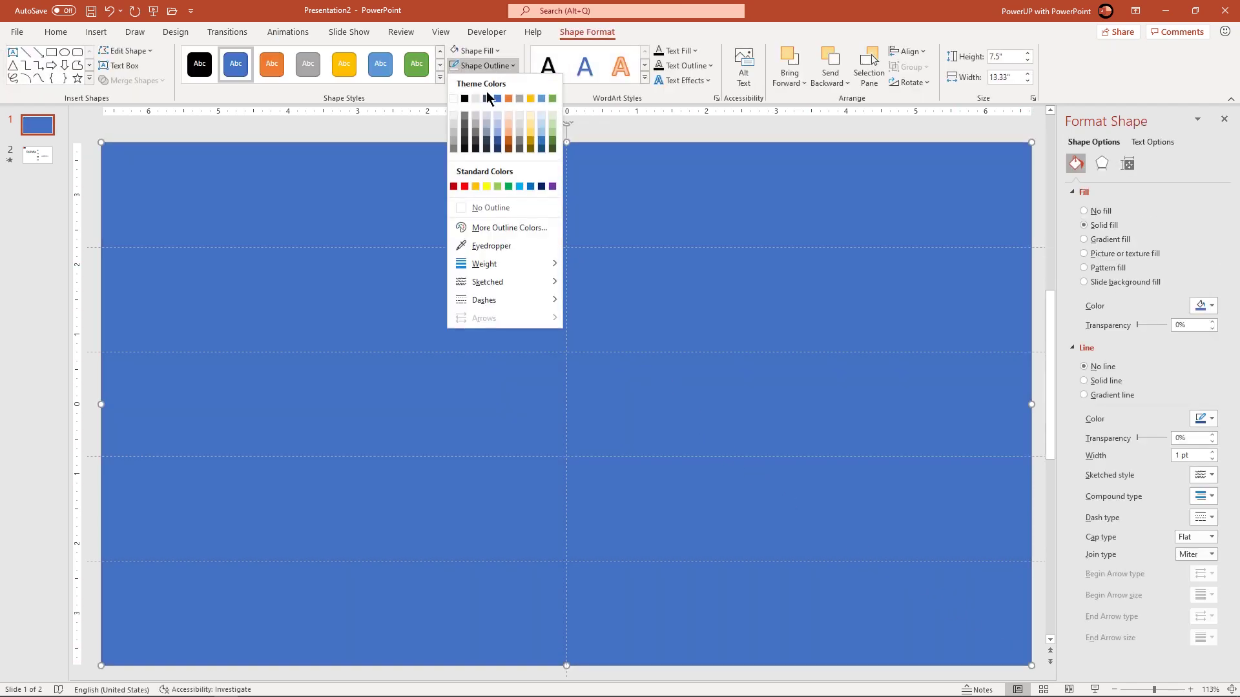
{"action": "left_click", "coordinate": [477, 207]}
{"action": "left_click", "coordinate": [484, 53]}
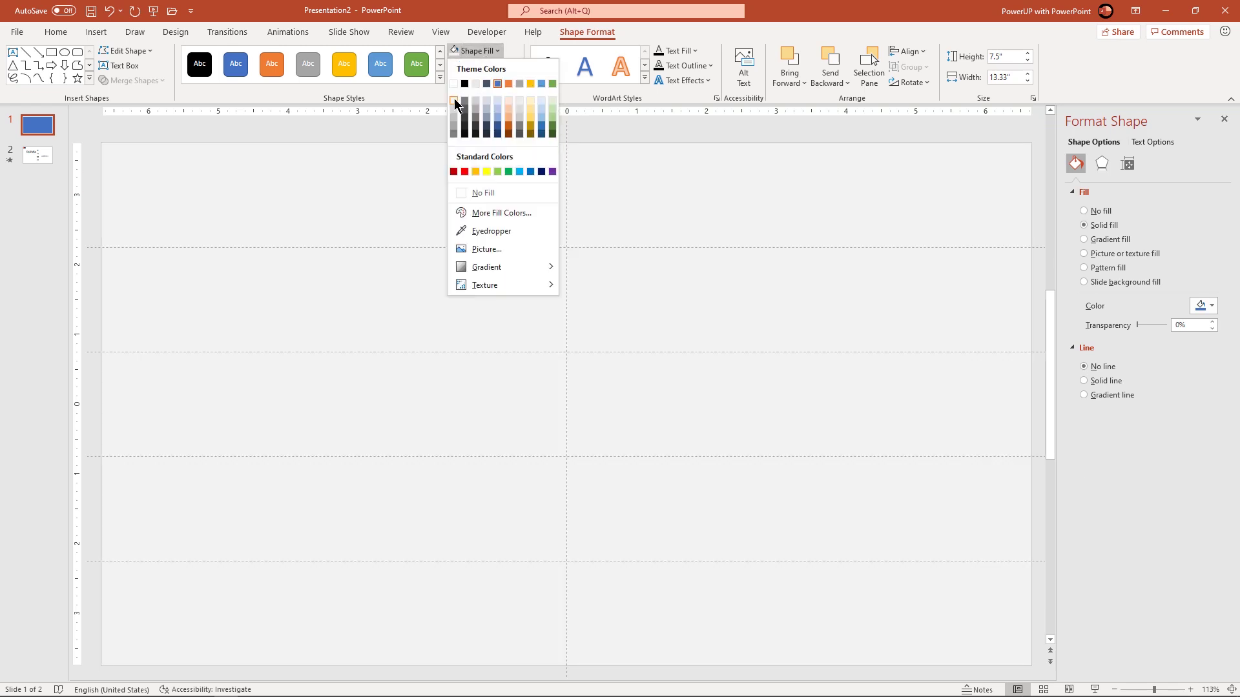
{"action": "left_click", "coordinate": [455, 98]}
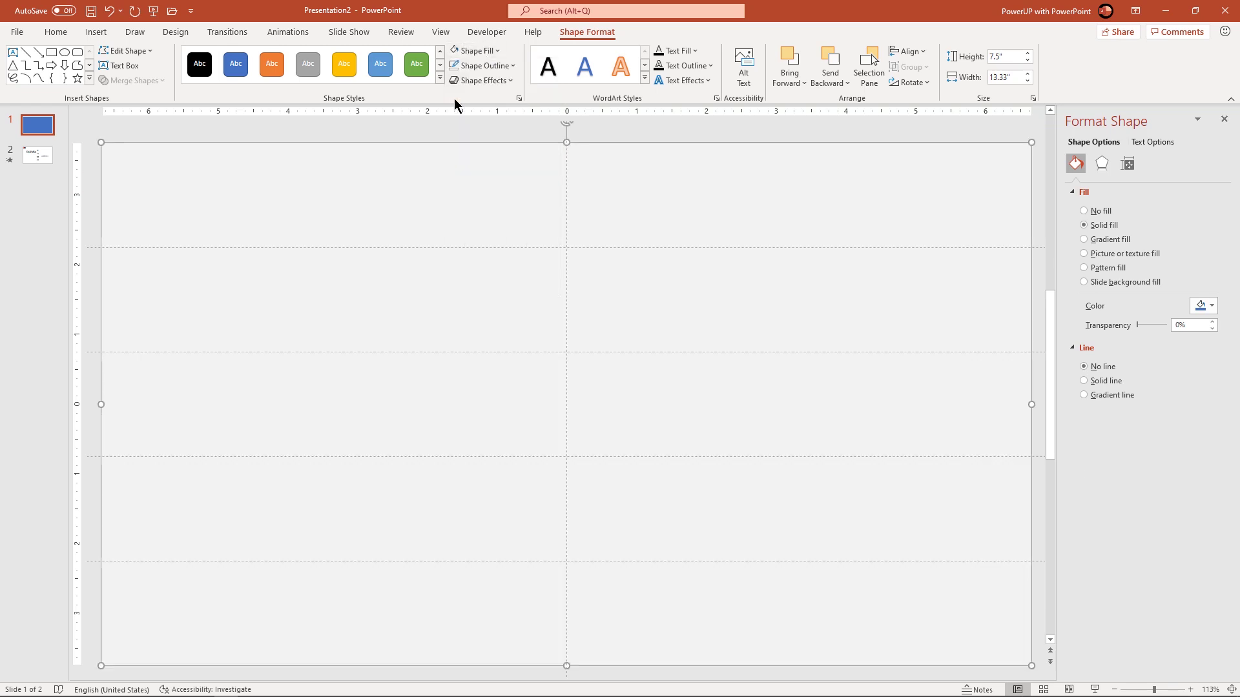
Send the grey rectangle to the back, behind the colour swatches
{"action": "right_click", "coordinate": [466, 313]}
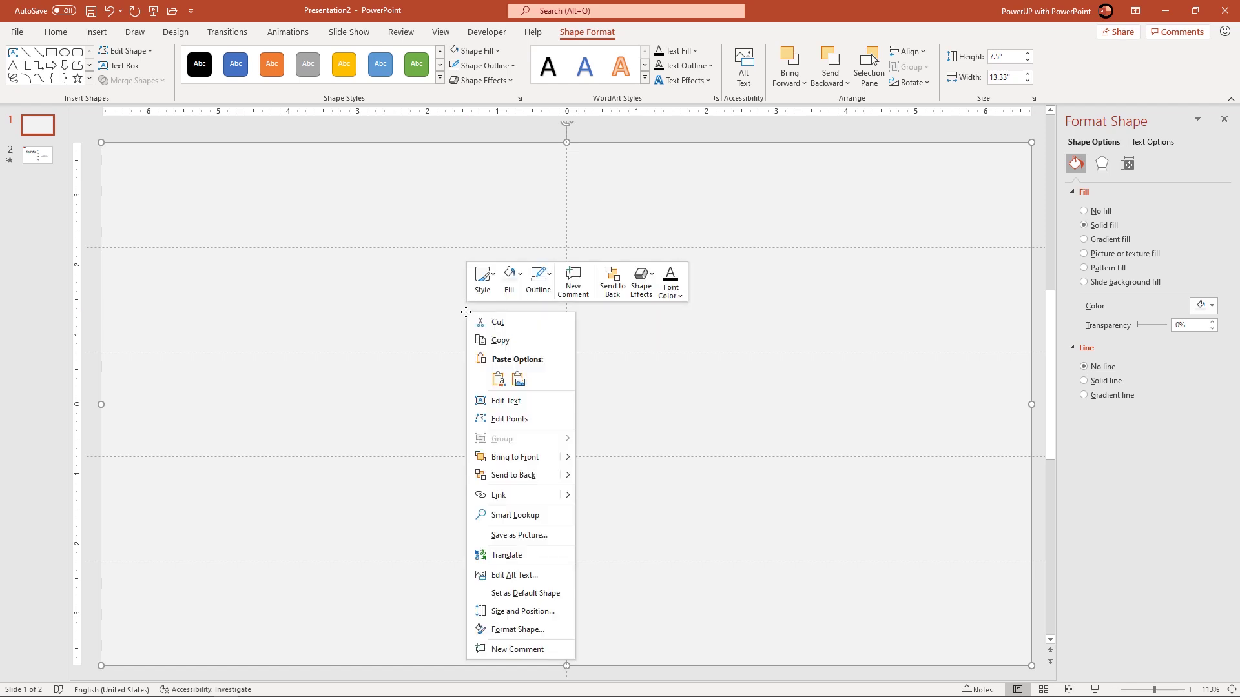
{"action": "left_click", "coordinate": [497, 476]}
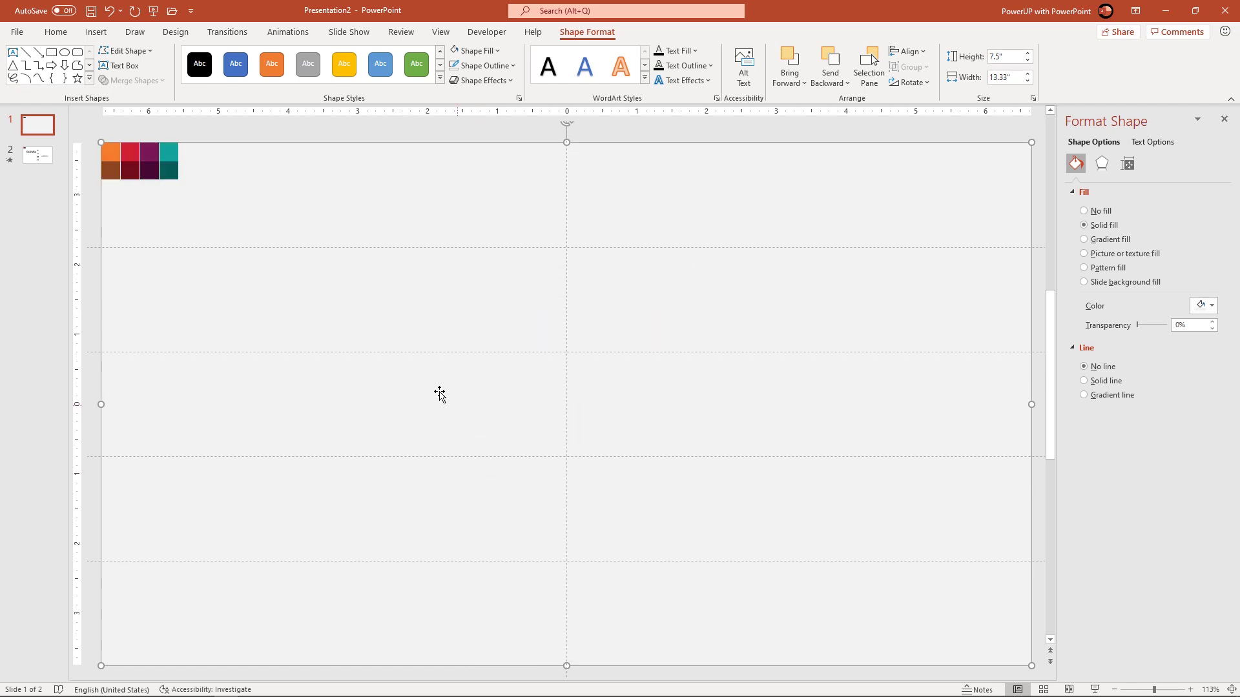
{"action": "left_click", "coordinate": [95, 31]}
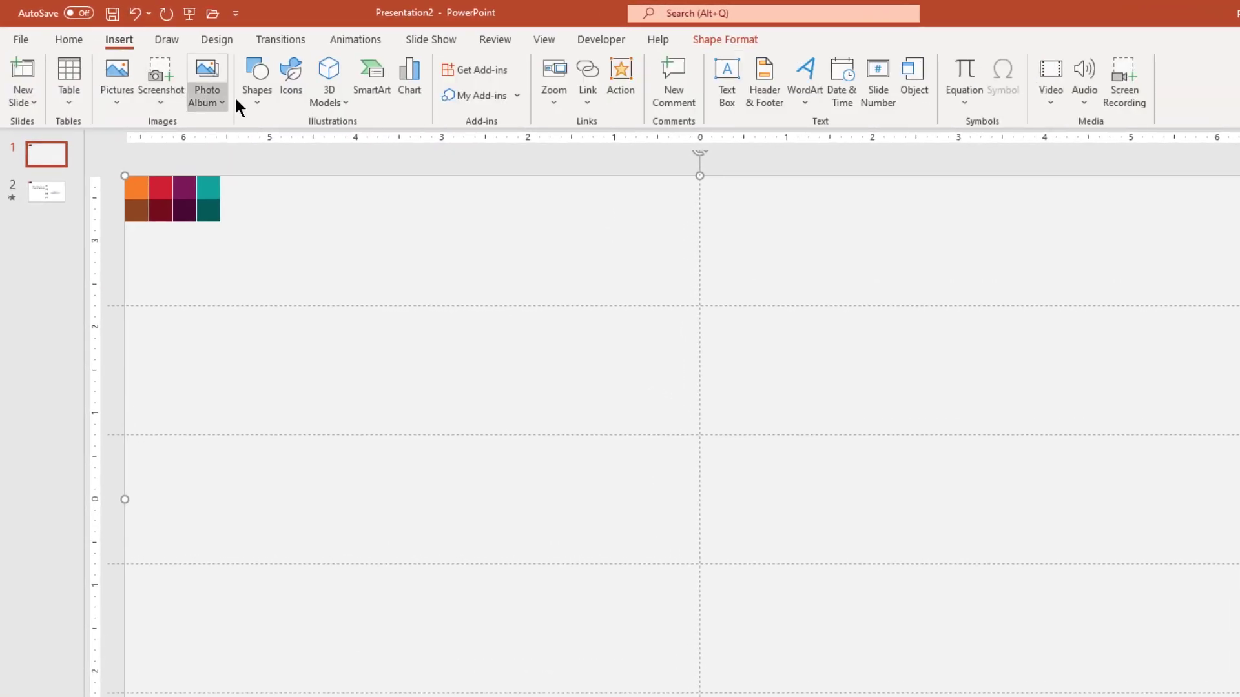
Draw an outline-free blue bar across the slide's right half, aligned on the top guide
{"action": "left_click", "coordinate": [252, 100]}
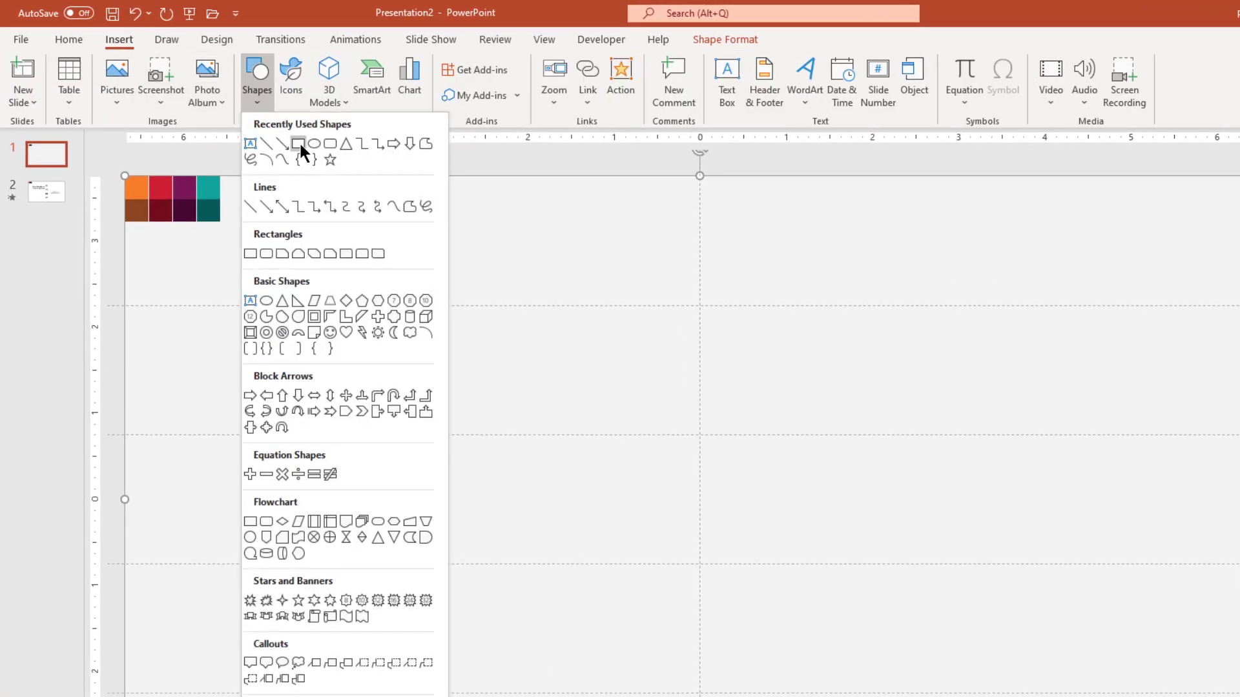
{"action": "left_click", "coordinate": [298, 142]}
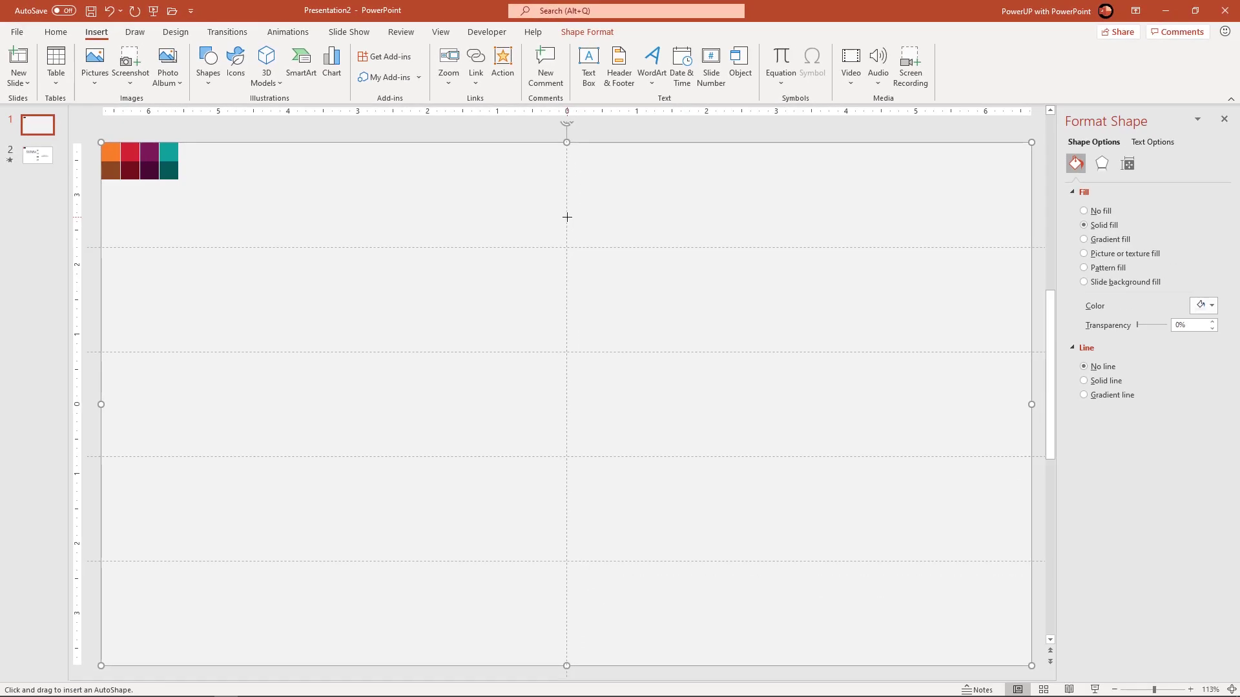
{"action": "left_click_drag", "start_coordinate": [567, 217], "coordinate": [1031, 284]}
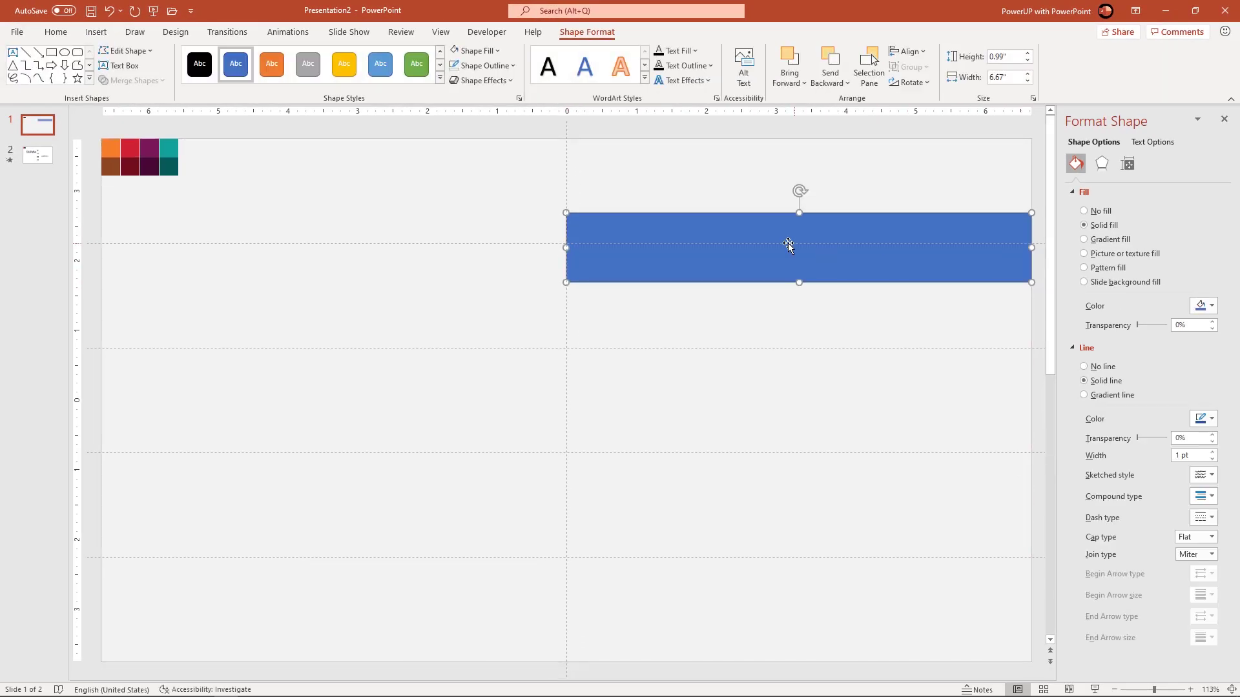
{"action": "left_click_drag", "start_coordinate": [764, 251], "coordinate": [764, 250]}
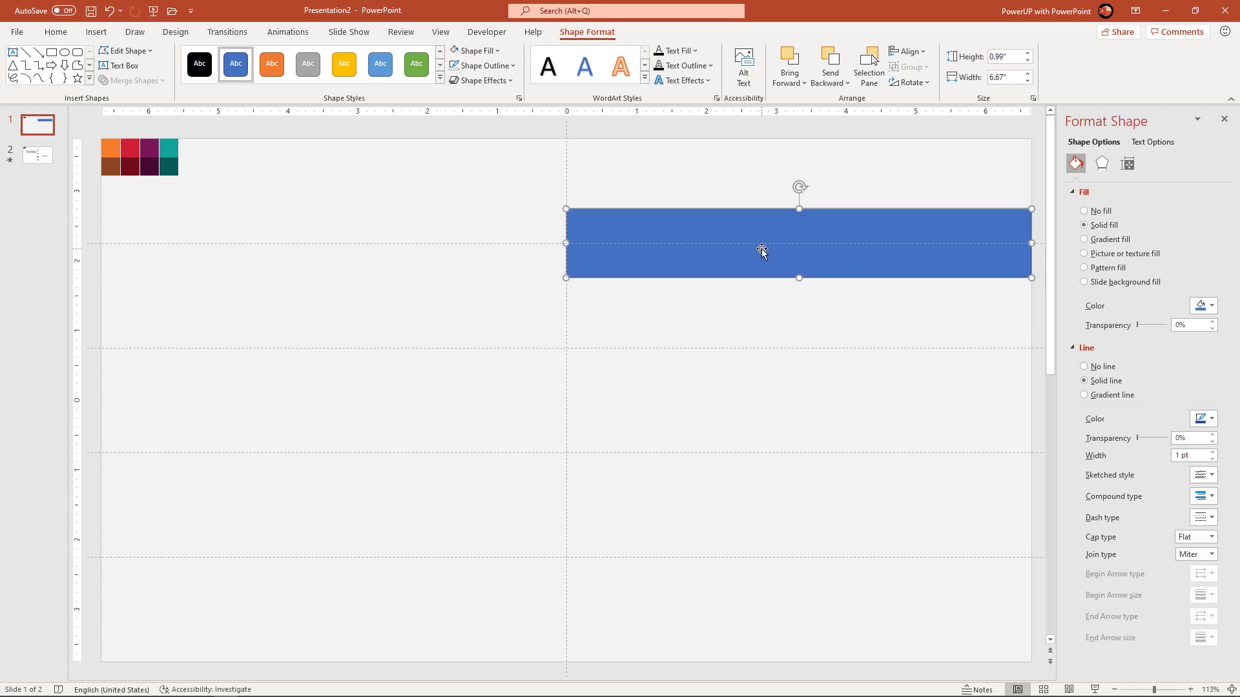
{"action": "left_click", "coordinate": [486, 65]}
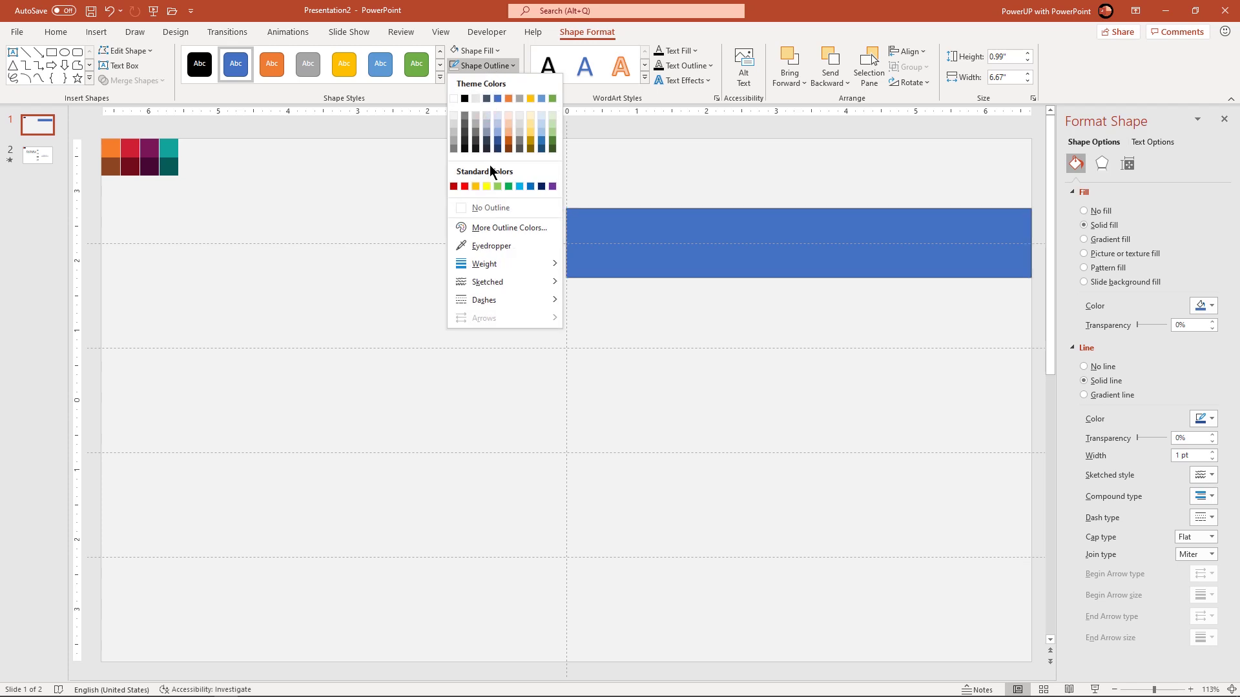
{"action": "left_click", "coordinate": [485, 208]}
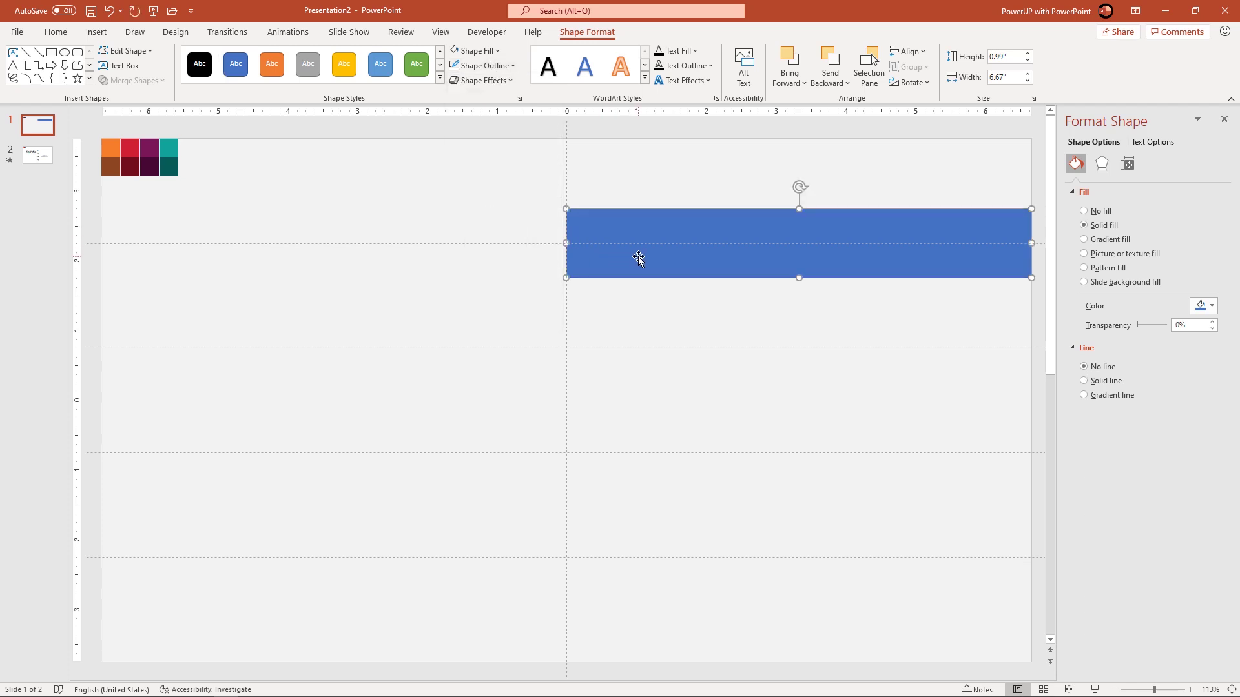
Copy the bar to the left half, make both slightly taller, and copy the pair downward
{"action": "left_click_drag", "start_coordinate": [775, 271], "coordinate": [308, 366]}
{"action": "left_click", "coordinate": [613, 260], "text": "shift"}
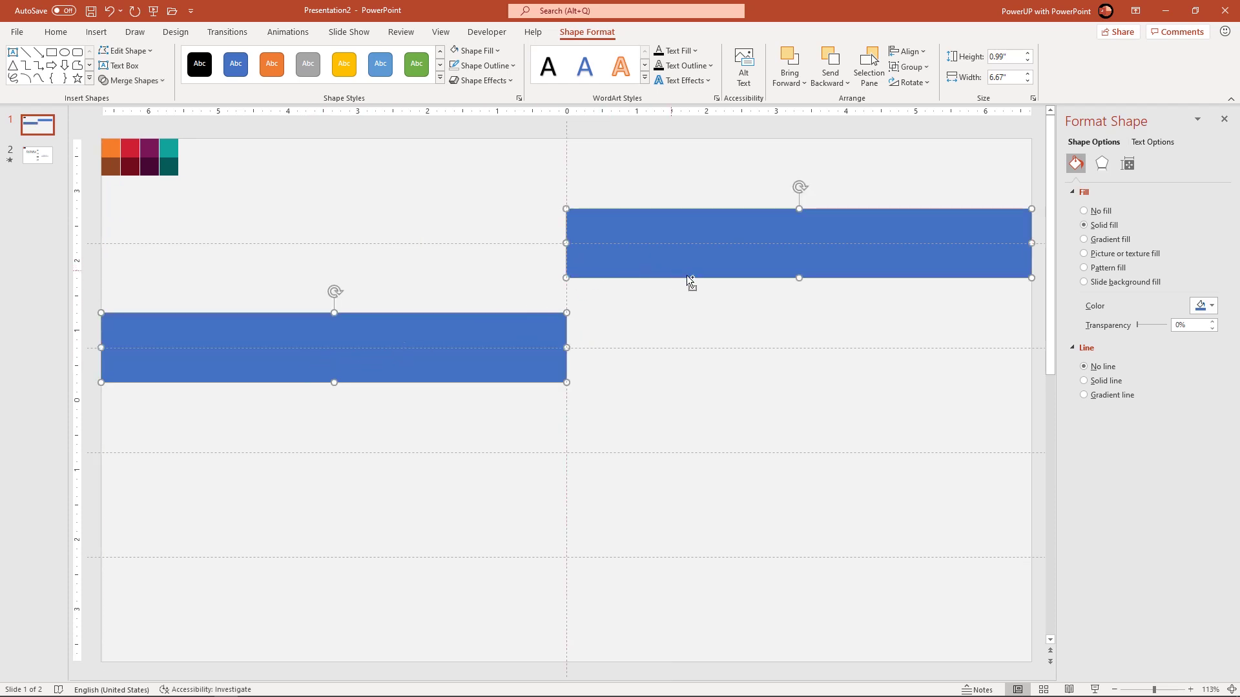
{"action": "scroll", "coordinate": [700, 280], "scroll_direction": "up", "scroll_amount": 4}
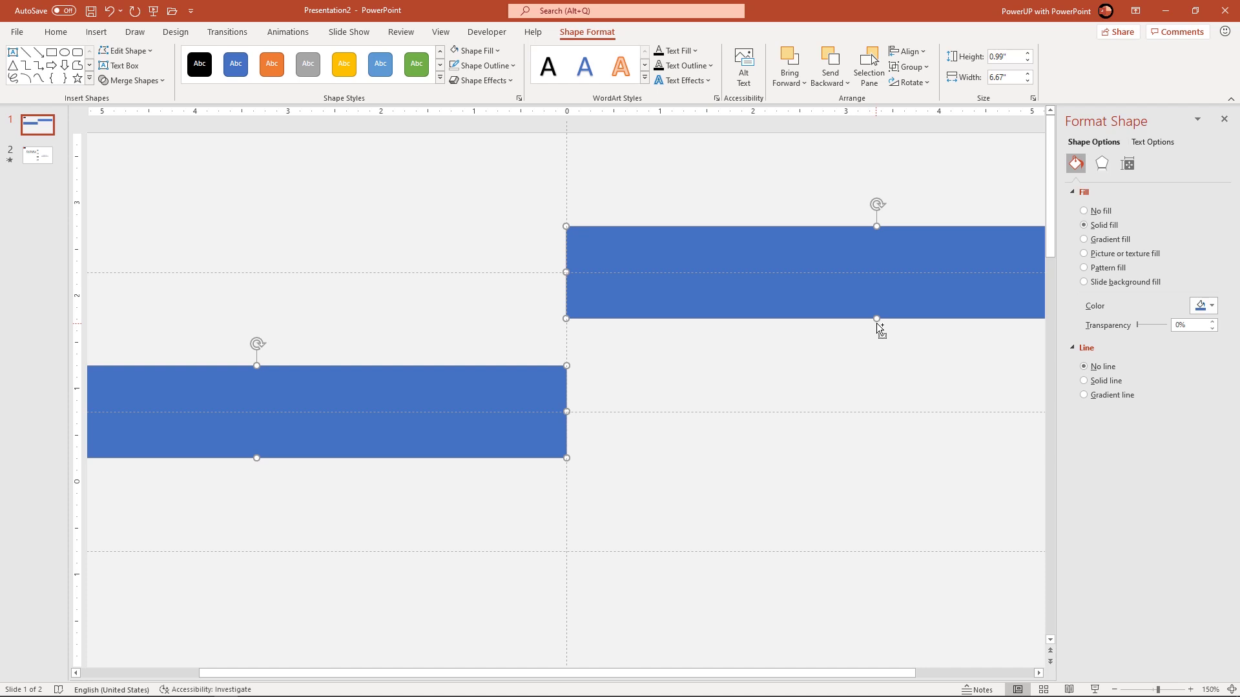
{"action": "left_click_drag", "start_coordinate": [876, 320], "coordinate": [868, 323]}
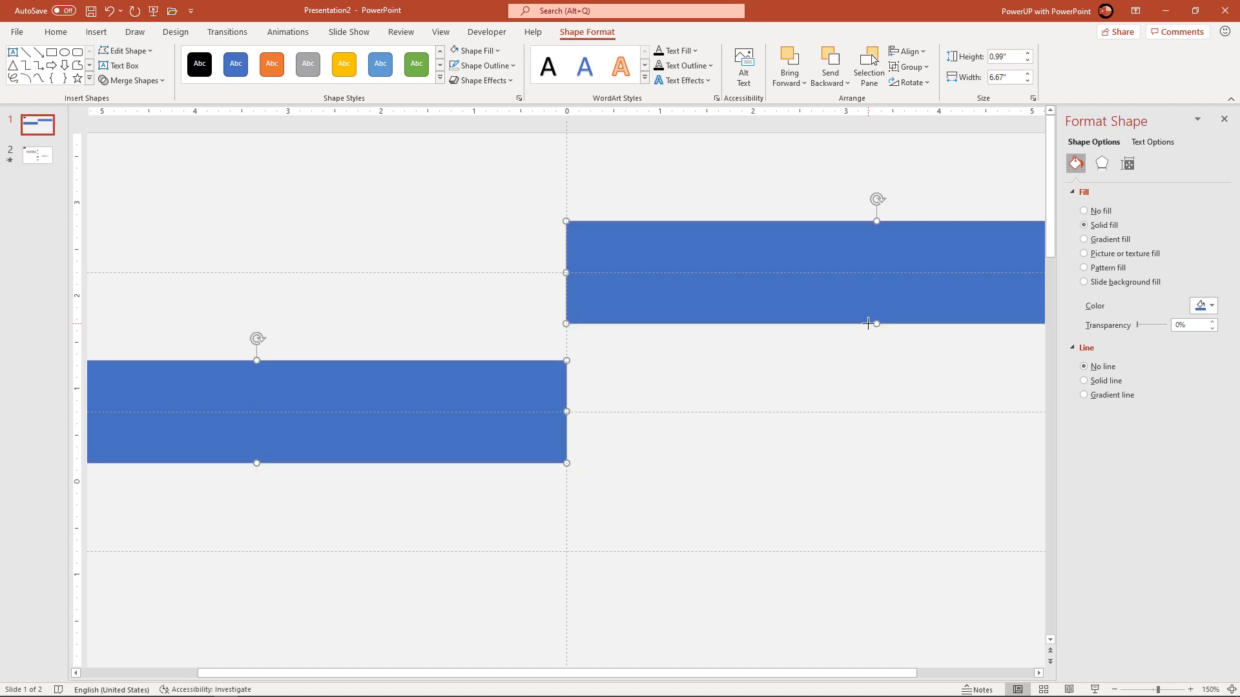
{"action": "scroll", "coordinate": [856, 341], "scroll_direction": "down", "scroll_amount": 4}
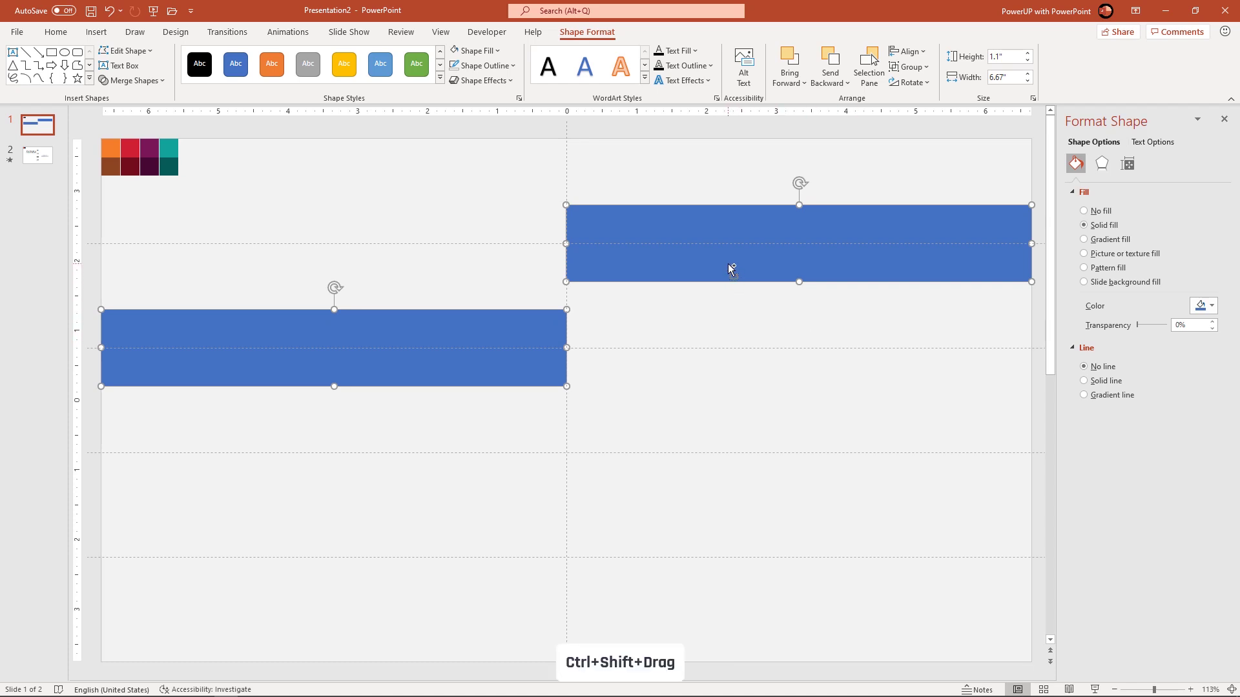
{"action": "left_click_drag", "start_coordinate": [731, 268], "coordinate": [723, 471]}
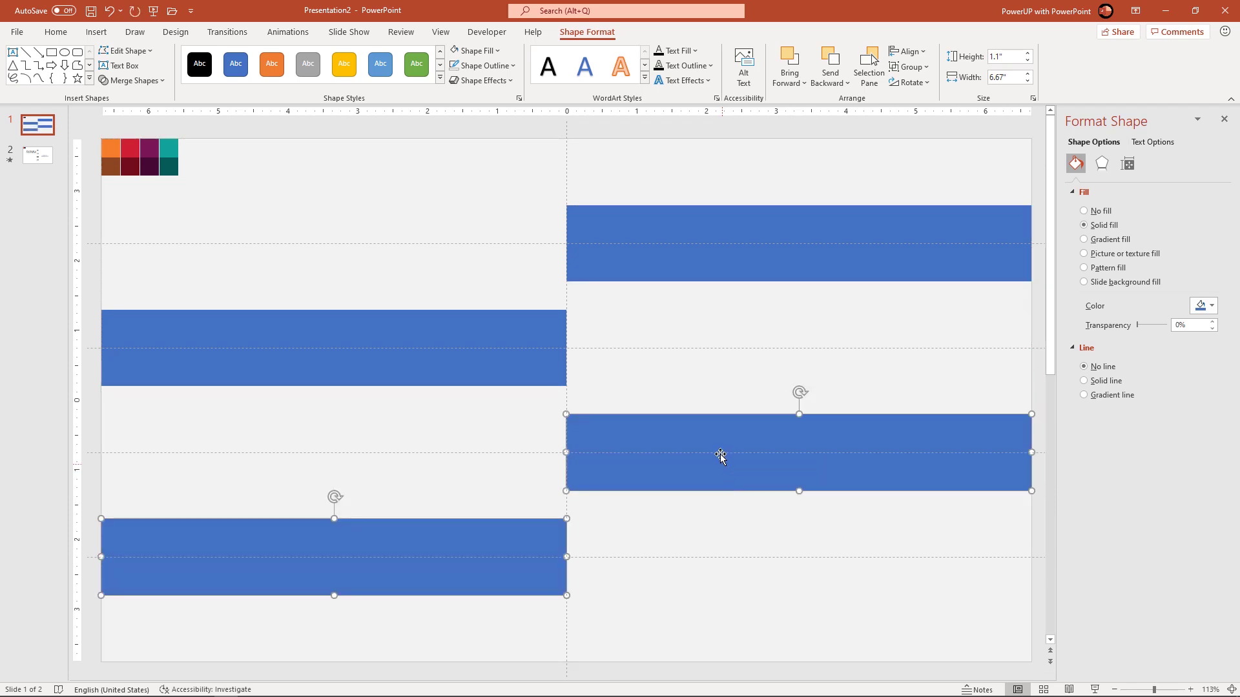
Select all four blue bars and duplicate them with Ctrl+D
{"action": "left_click", "coordinate": [686, 261]}
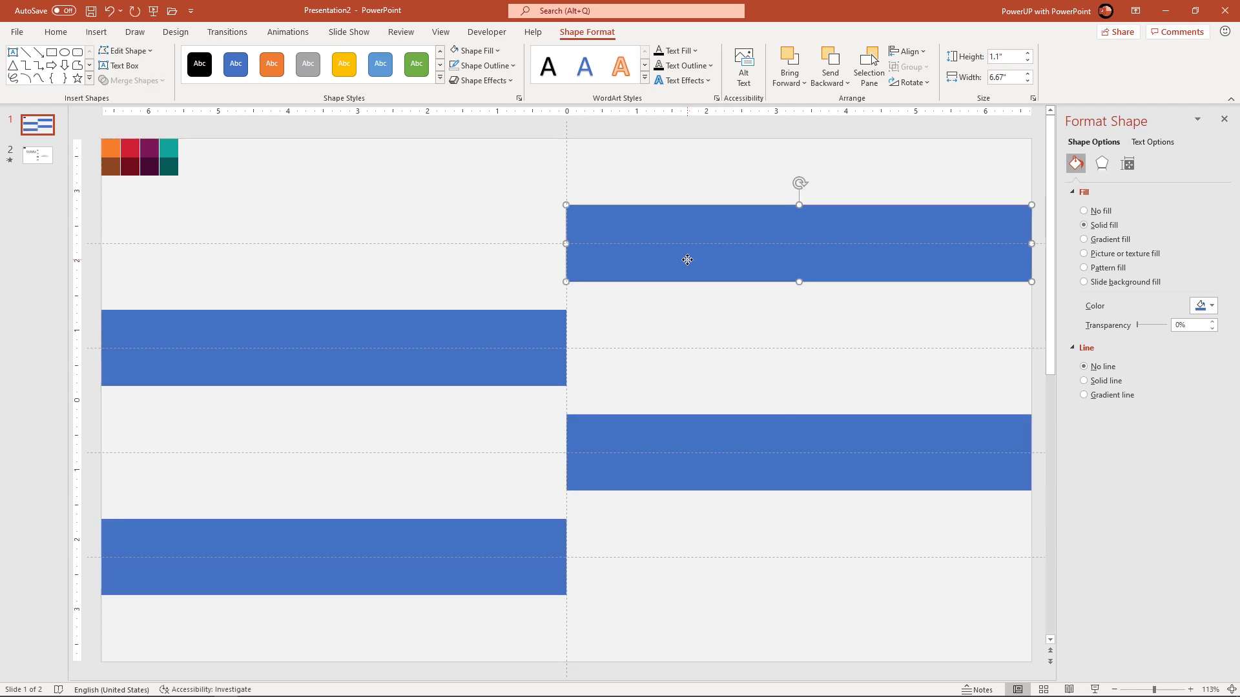
{"action": "left_click", "coordinate": [526, 353], "text": "shift"}
{"action": "left_click", "coordinate": [610, 453], "text": "shift"}
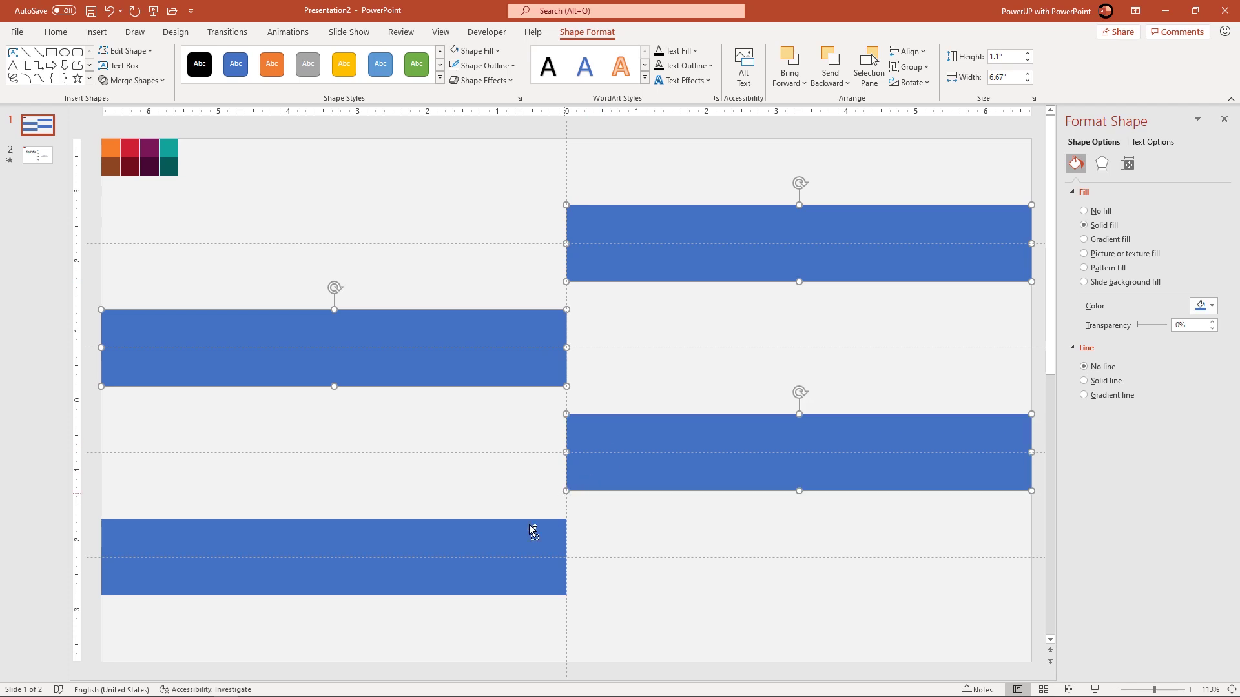
{"action": "left_click", "coordinate": [495, 550], "text": "shift"}
{"action": "key", "text": "ctrl+d"}
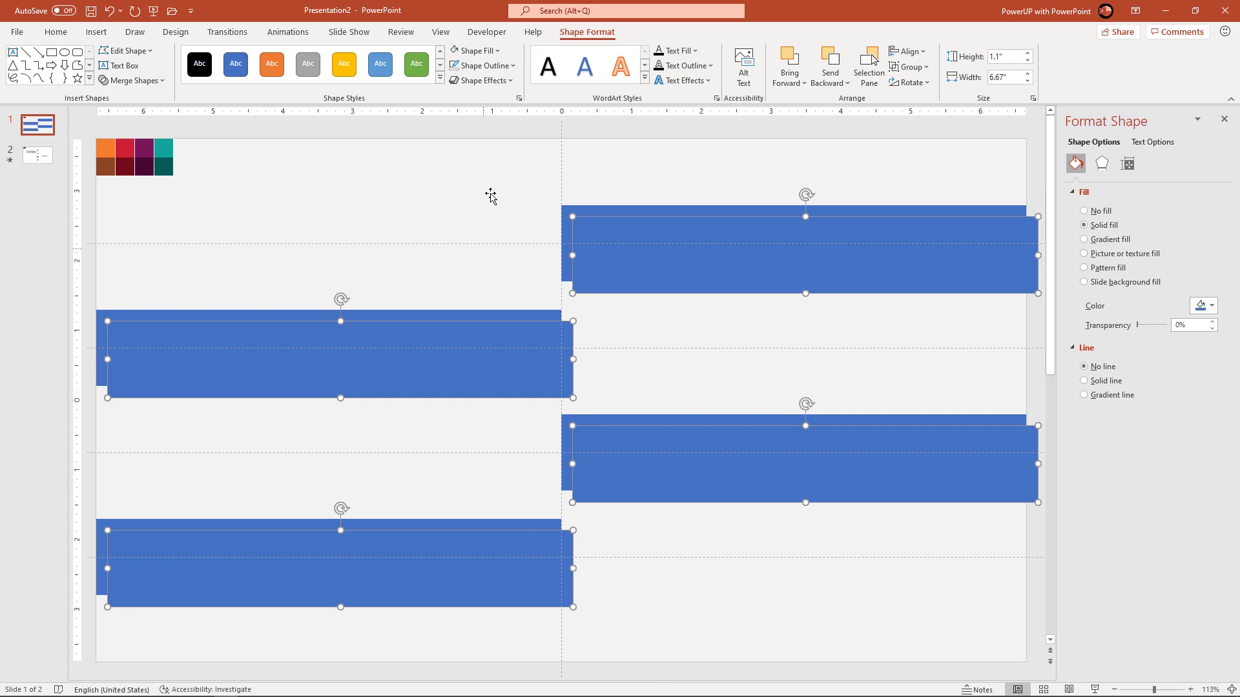
Fill the duplicate bars gold and line them up exactly over the blue bars
{"action": "left_click", "coordinate": [489, 51]}
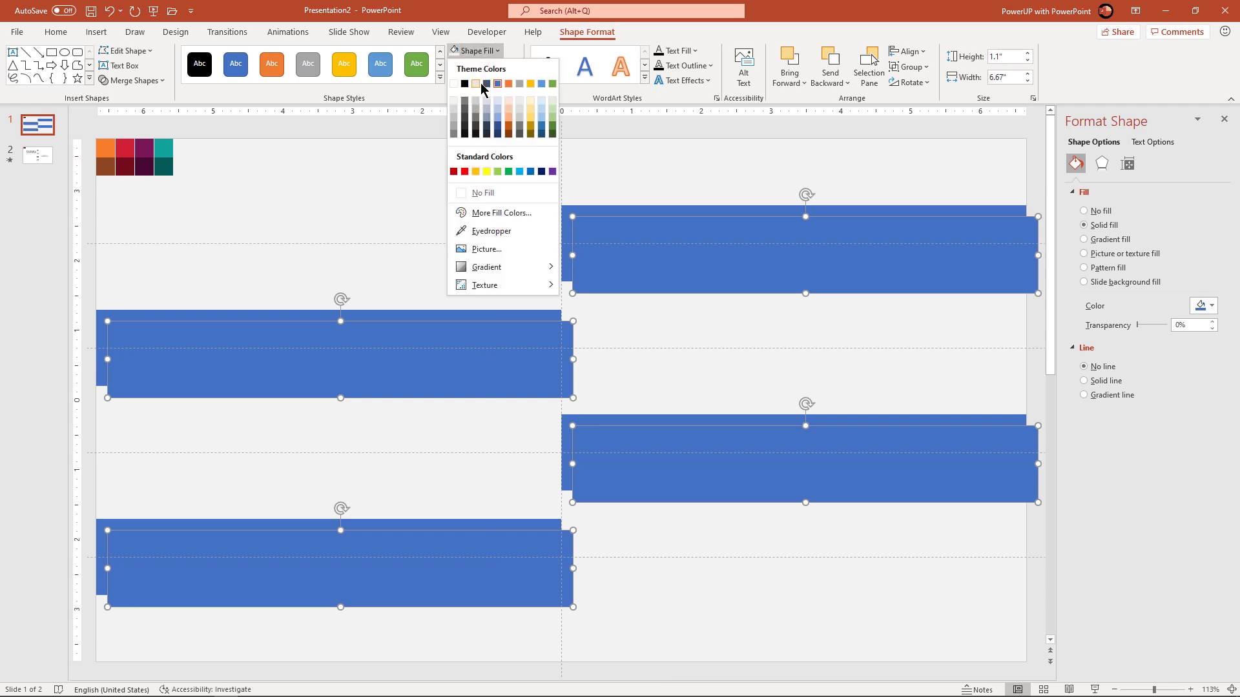
{"action": "left_click", "coordinate": [475, 171]}
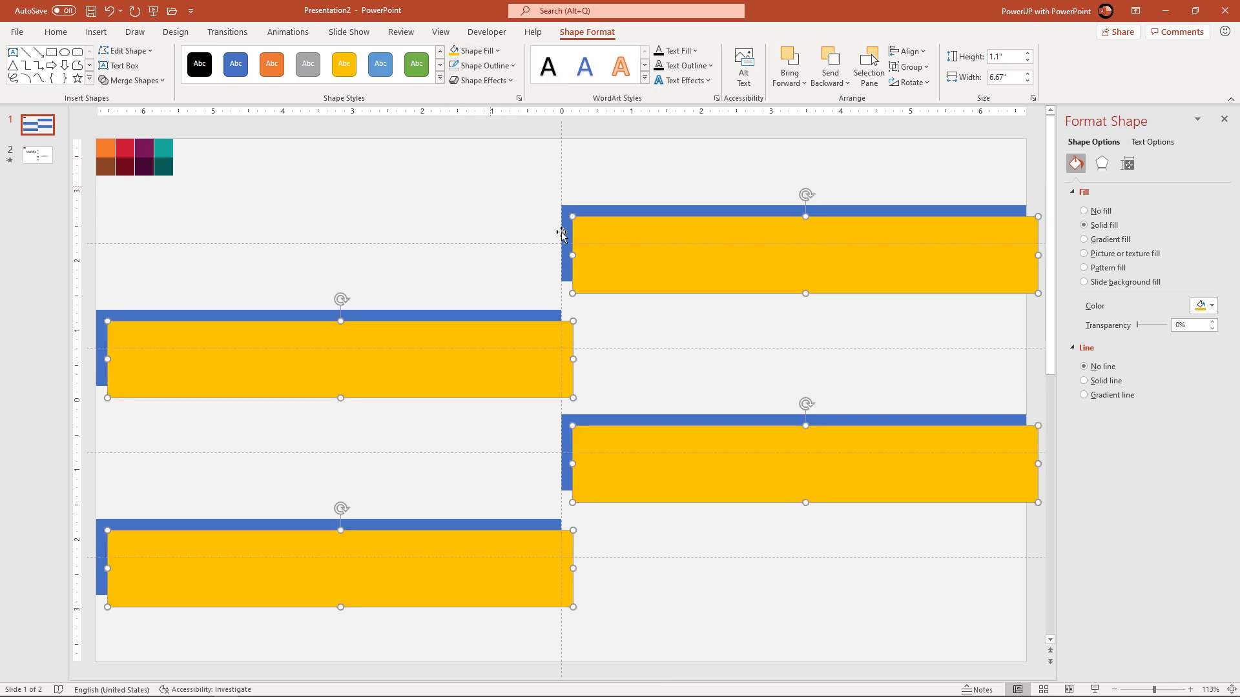
{"action": "left_click_drag", "start_coordinate": [611, 257], "coordinate": [606, 249]}
Group the four gold bars as Group 29 and hide it in the Selection Pane
{"action": "right_click", "coordinate": [607, 252]}
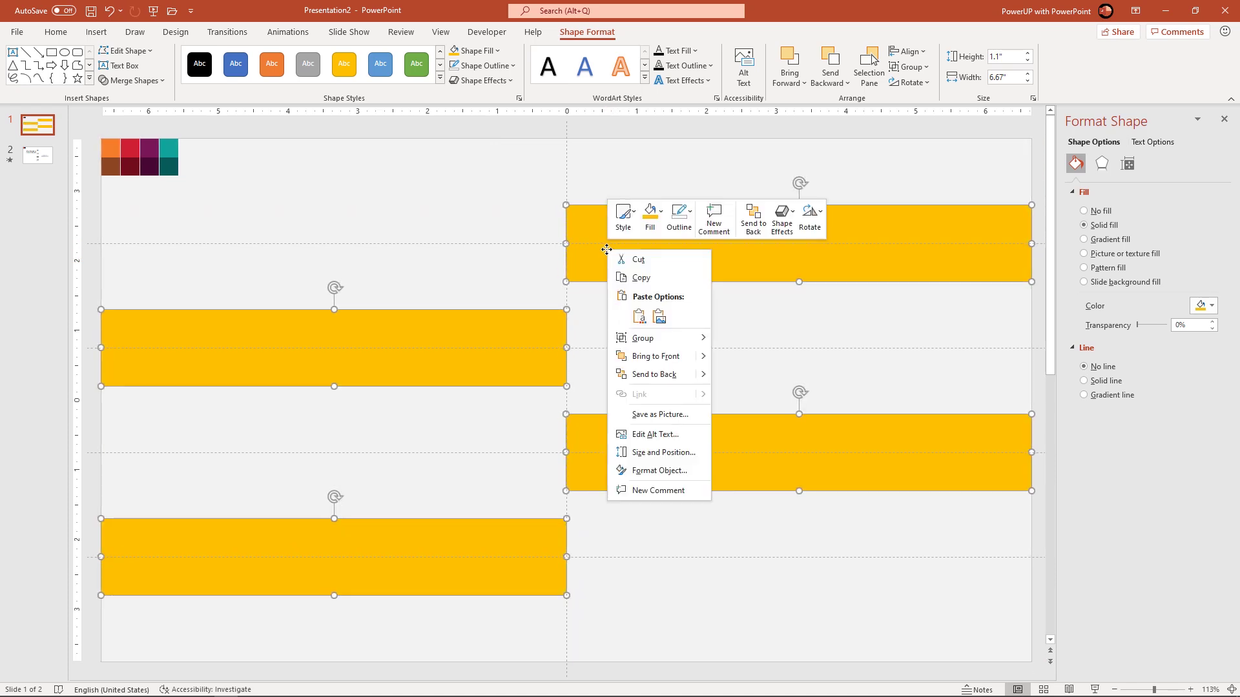
{"action": "mouse_move", "coordinate": [642, 338]}
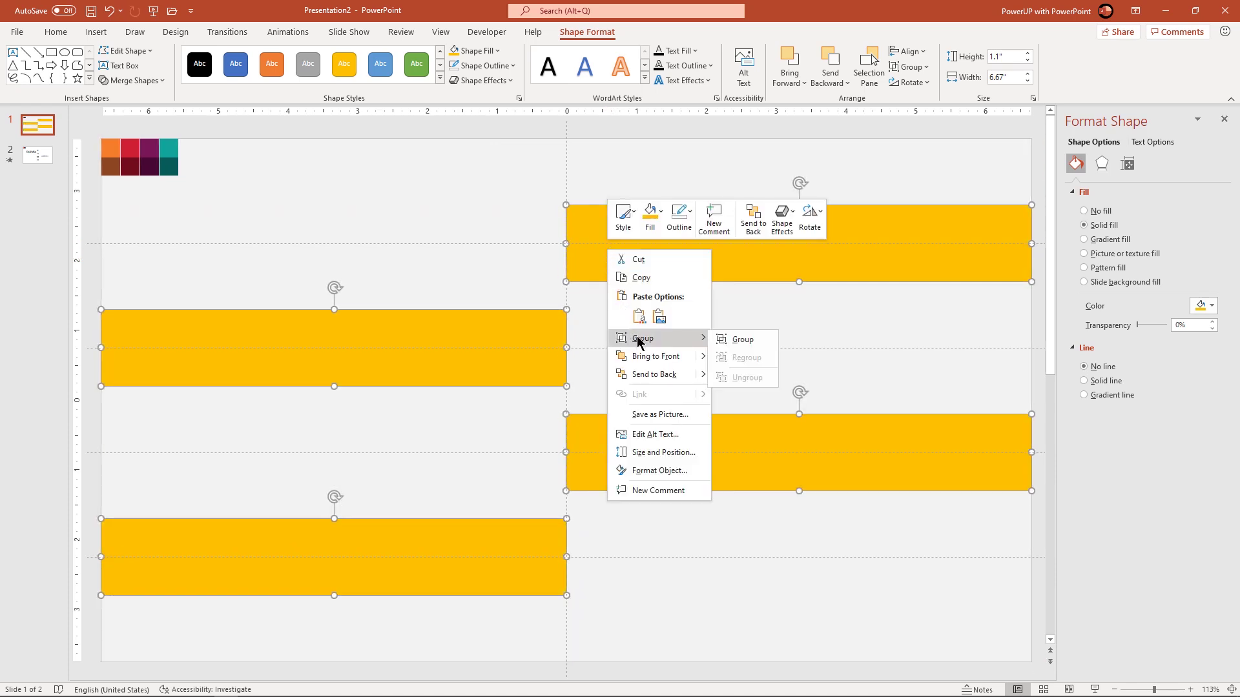
{"action": "left_click", "coordinate": [740, 340]}
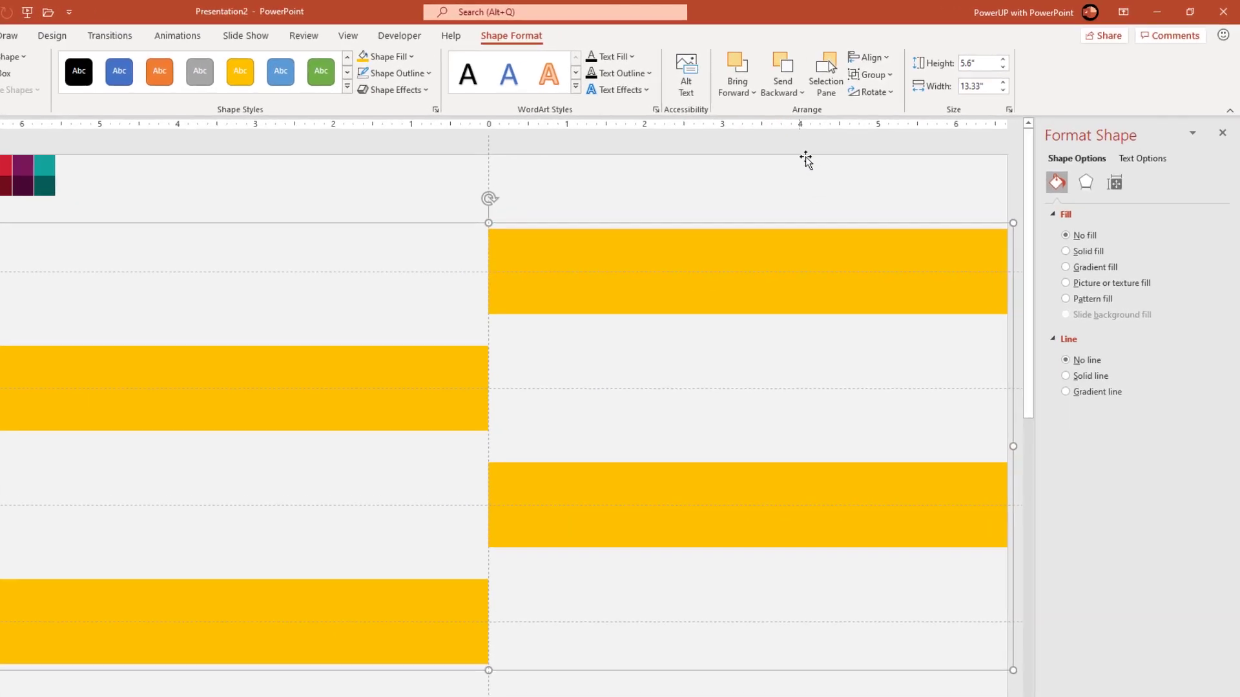
{"action": "left_click", "coordinate": [870, 83]}
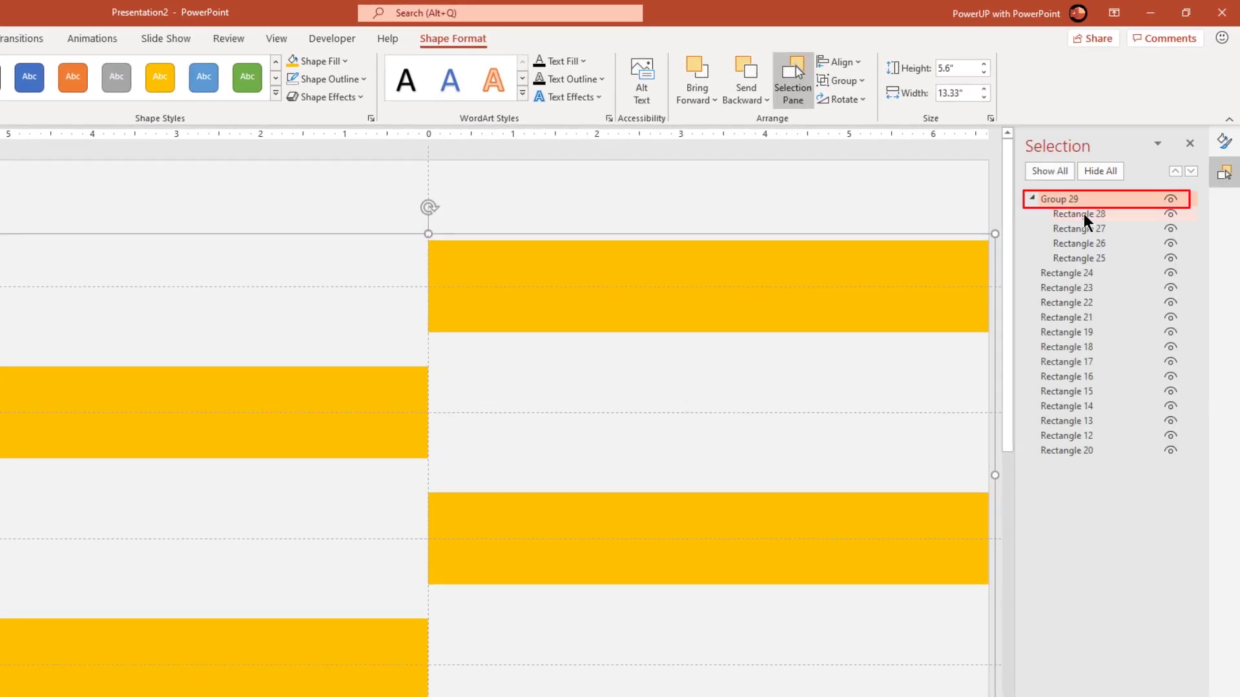
{"action": "left_click", "coordinate": [1170, 200]}
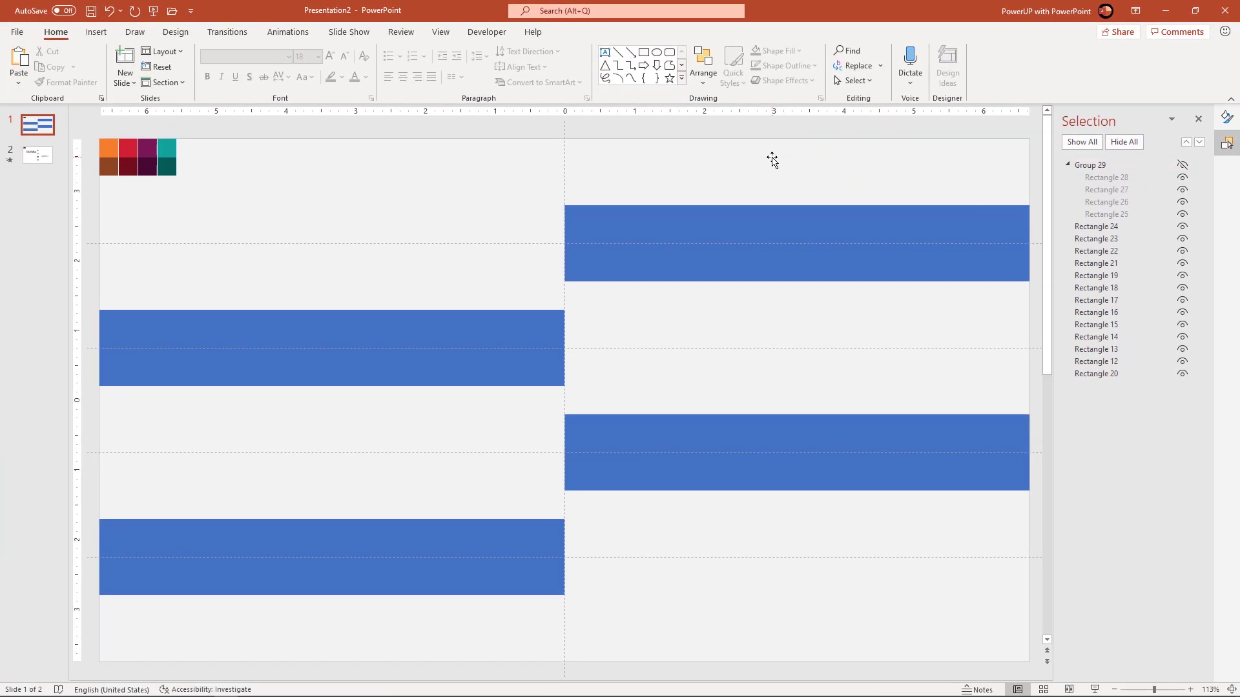
Subtract the four blue bars from the grey rectangle with Merge Shapes, then unhide Group 29
{"action": "left_click", "coordinate": [772, 161]}
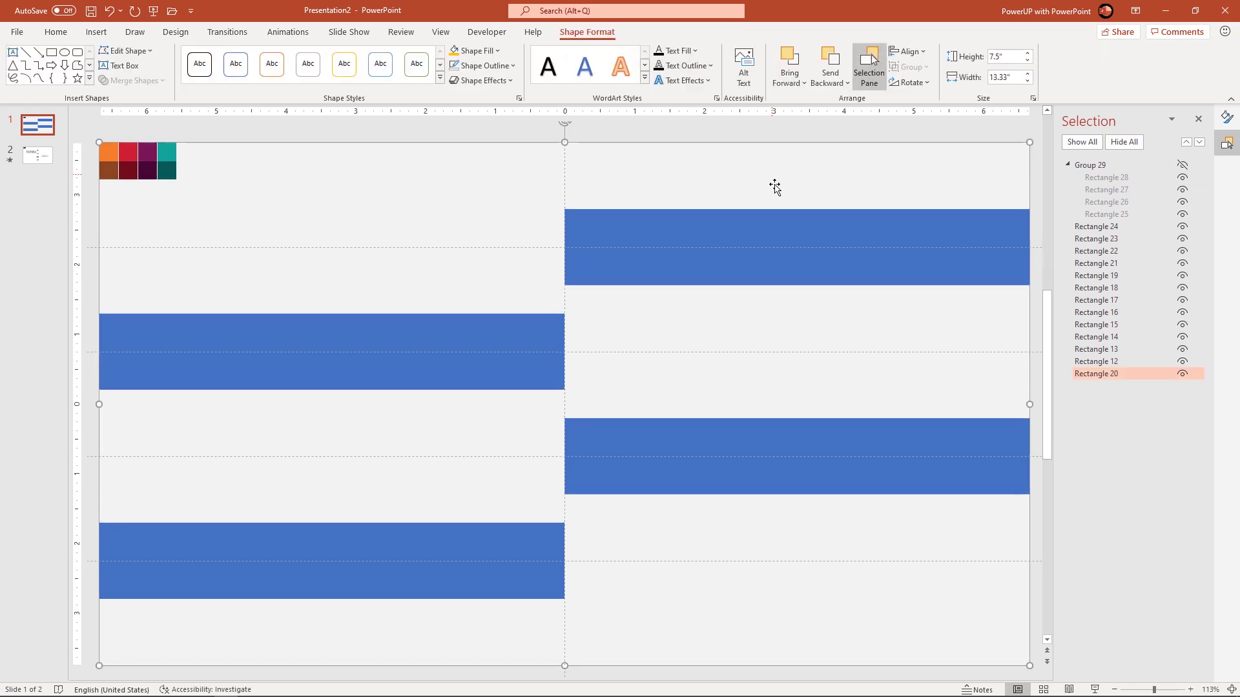
{"action": "left_click", "coordinate": [675, 254], "text": "shift"}
{"action": "left_click", "coordinate": [474, 366], "text": "shift"}
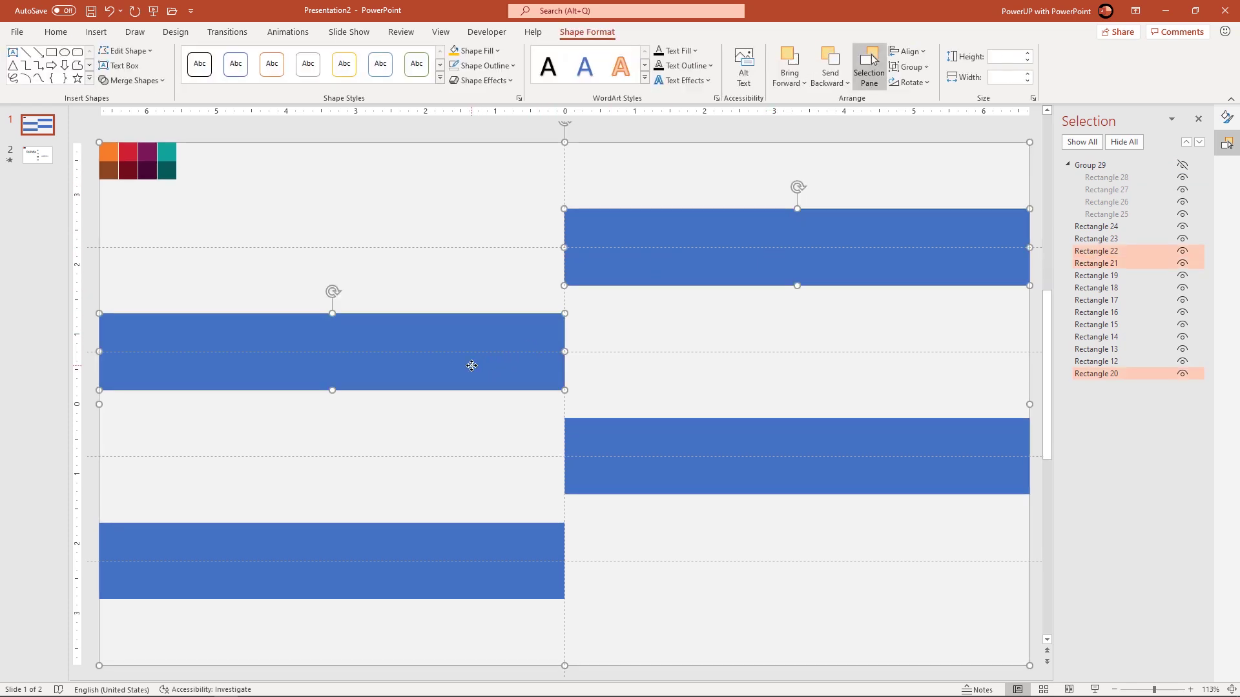
{"action": "left_click", "coordinate": [597, 455], "text": "shift"}
{"action": "left_click", "coordinate": [485, 539], "text": "shift"}
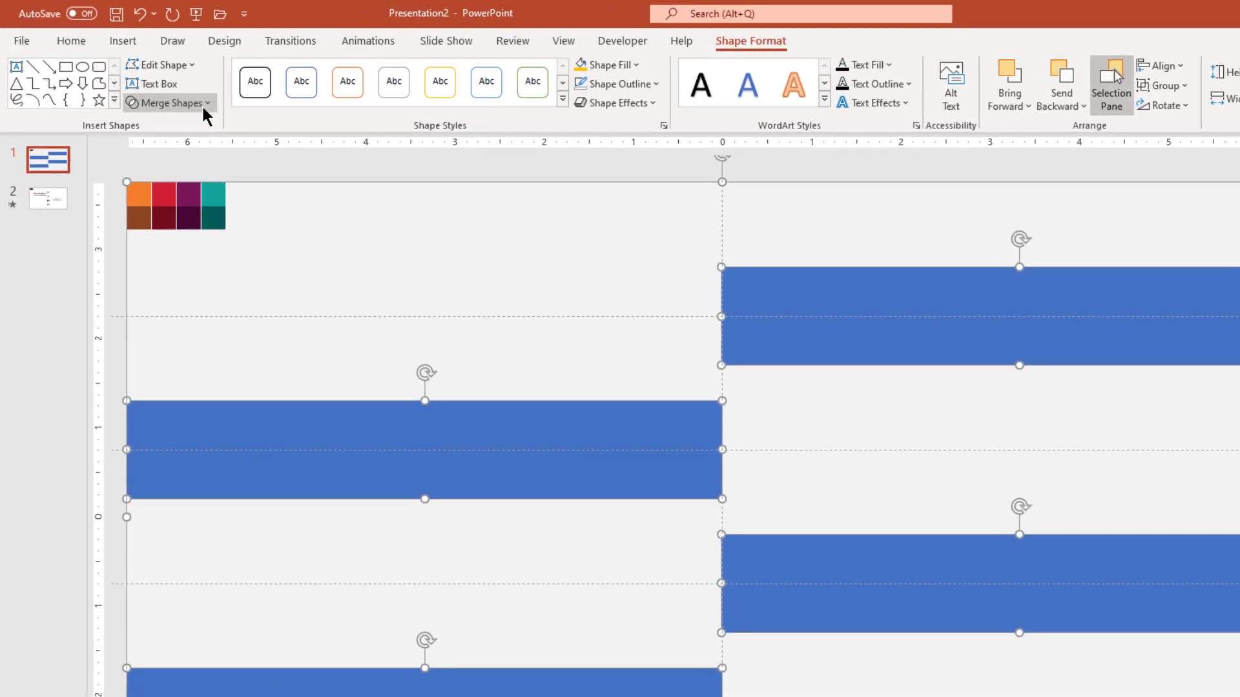
{"action": "left_click", "coordinate": [202, 103]}
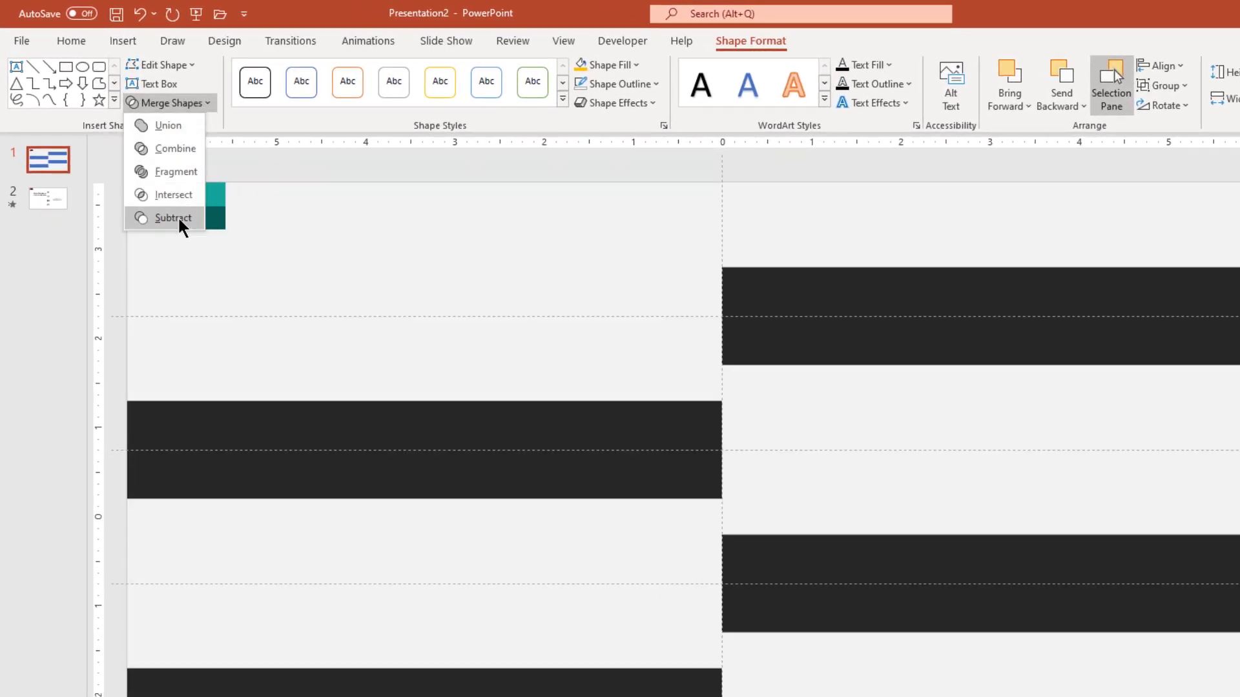
{"action": "left_click", "coordinate": [177, 217]}
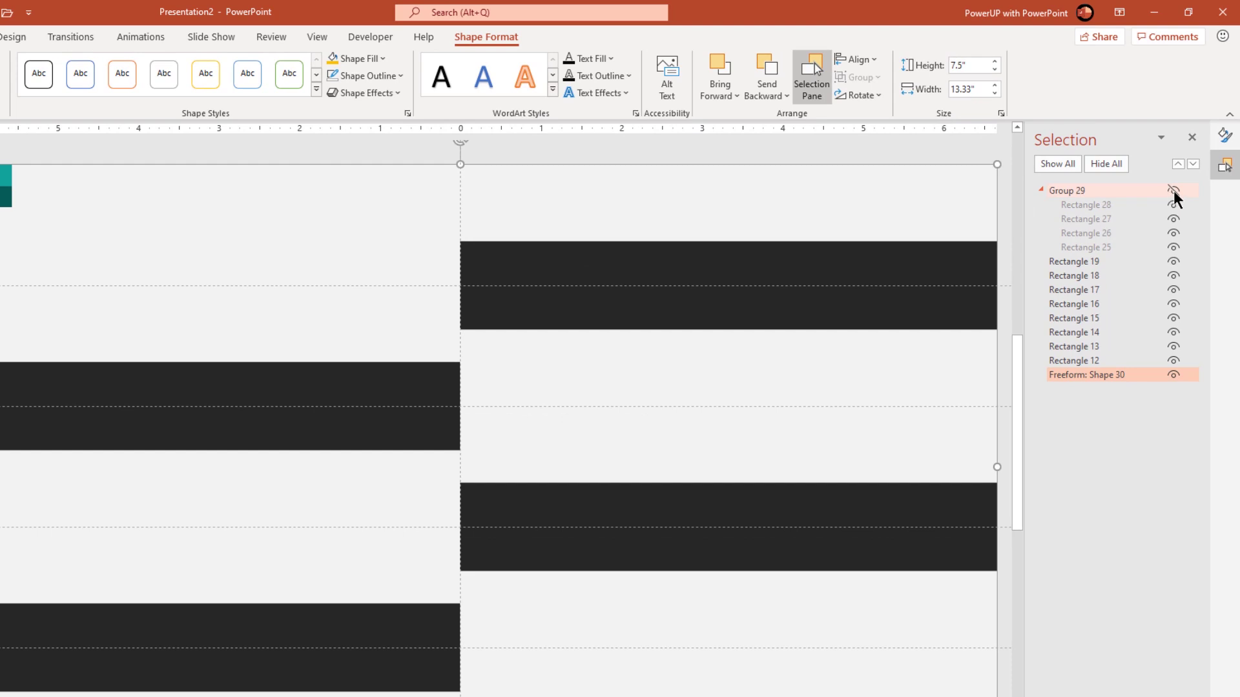
{"action": "left_click", "coordinate": [1173, 190]}
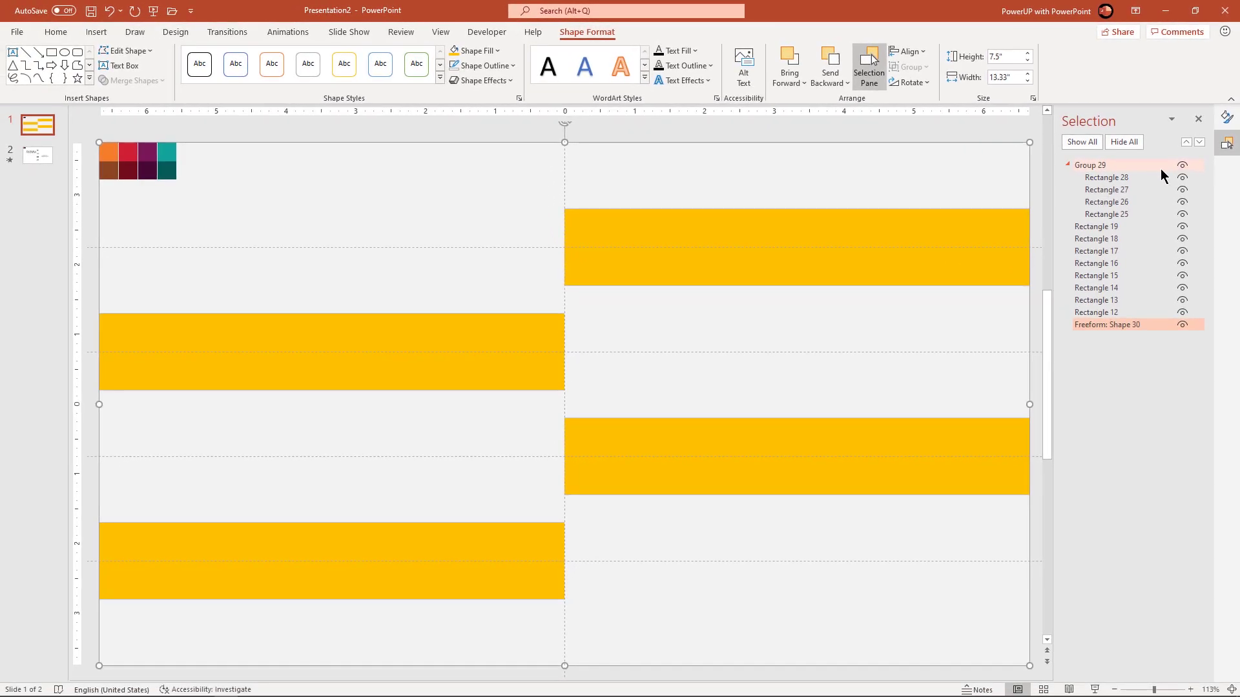
Ungroup Group 29 into separate gold Rectangles 25–28 and deselect them
{"action": "left_click", "coordinate": [730, 238]}
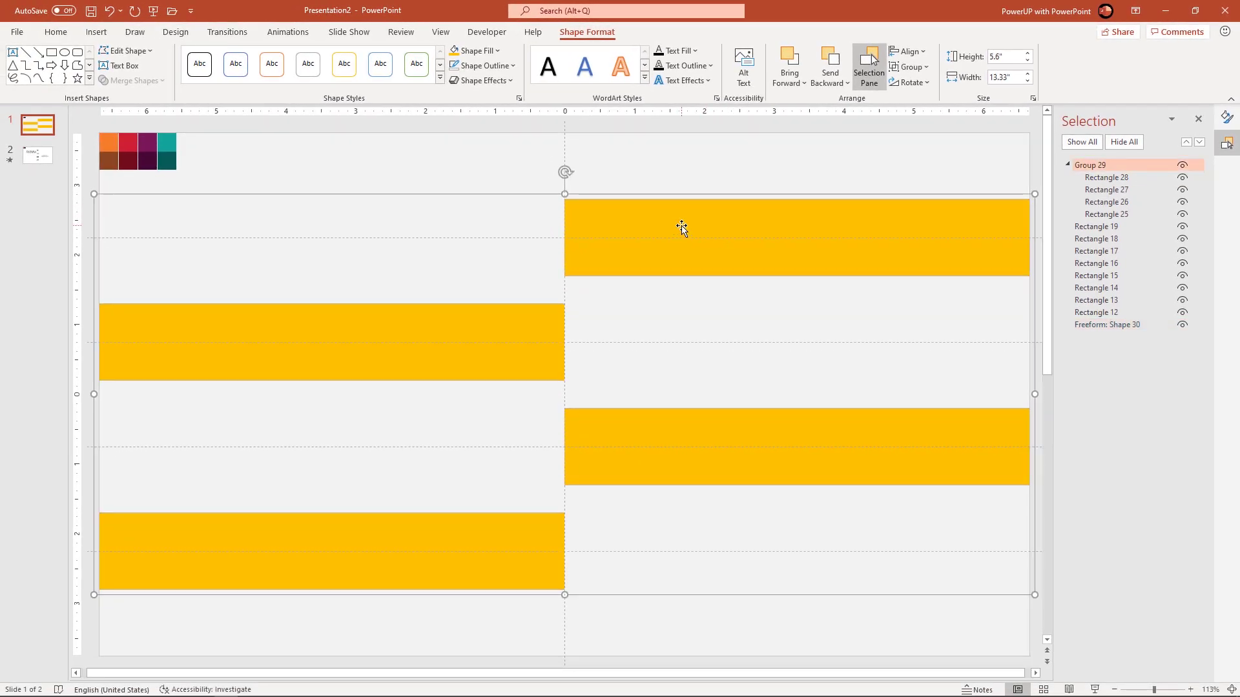
{"action": "right_click", "coordinate": [682, 227]}
{"action": "mouse_move", "coordinate": [722, 316]}
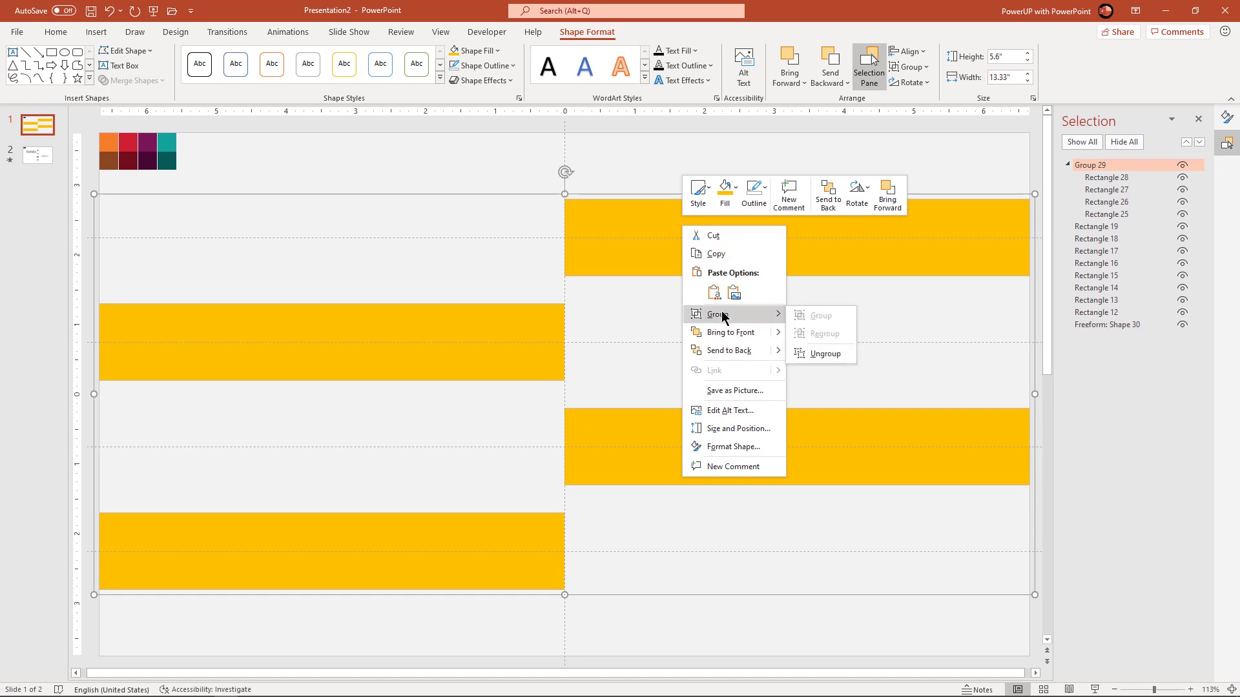
{"action": "left_click", "coordinate": [817, 351]}
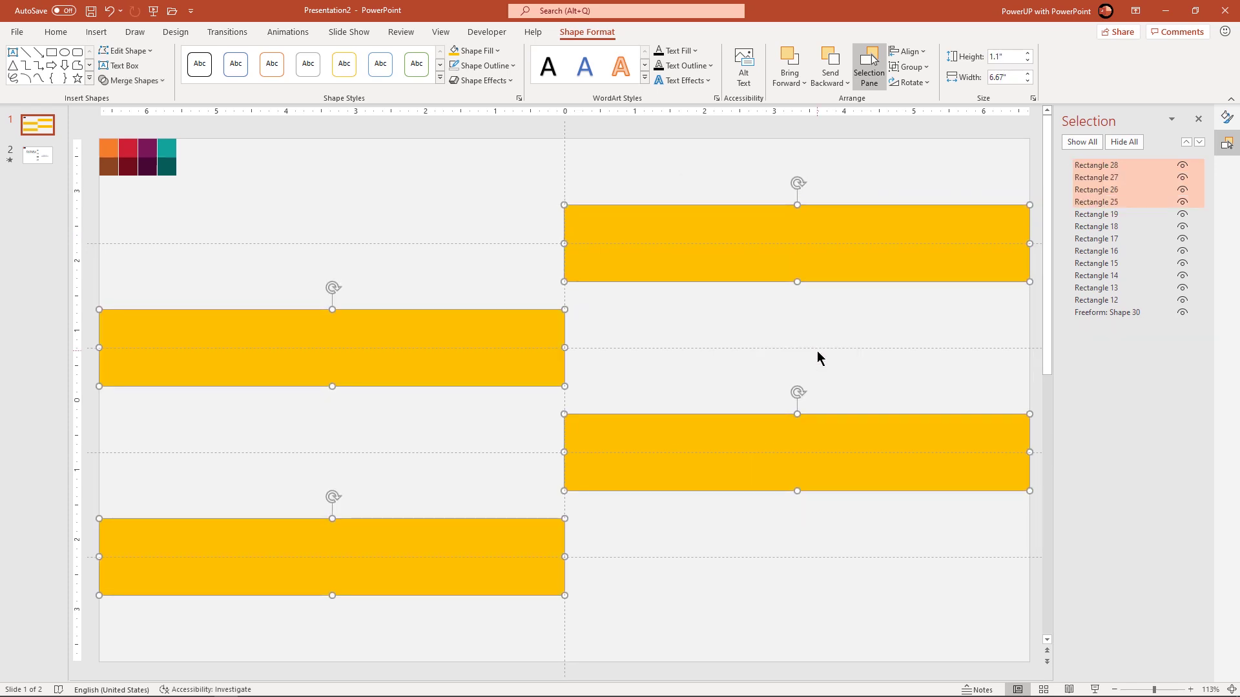
{"action": "left_click", "coordinate": [673, 127]}
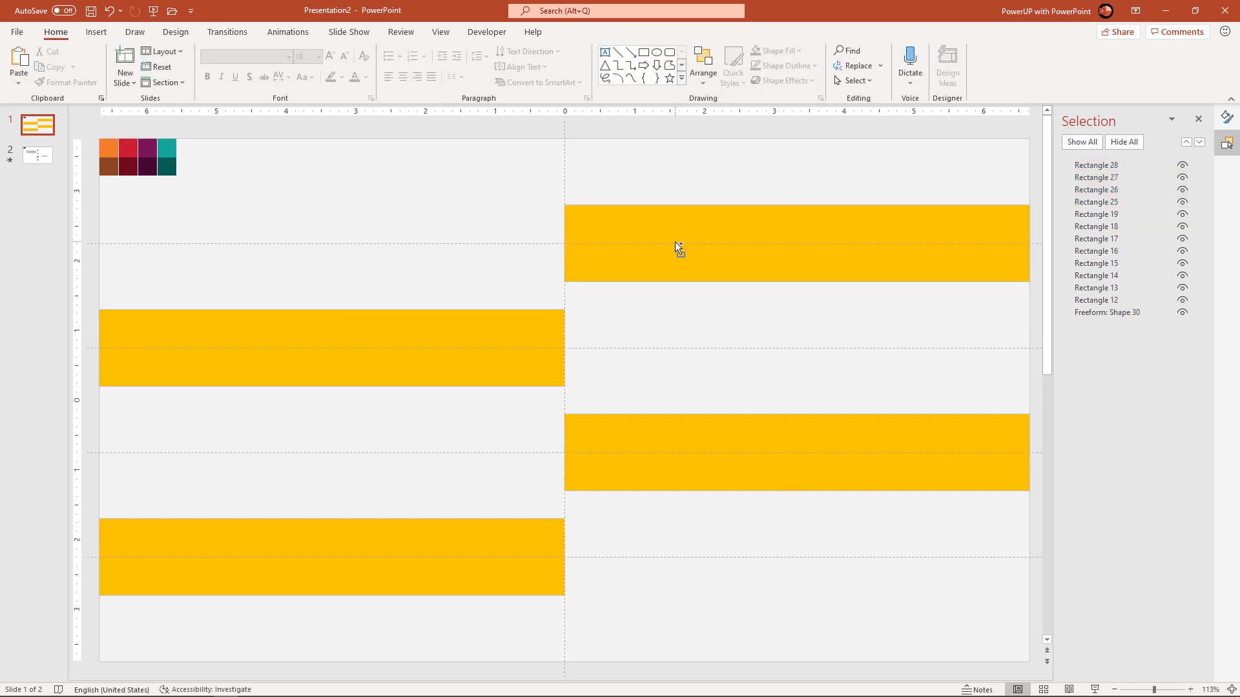
{"action": "scroll", "coordinate": [676, 241], "scroll_direction": "down", "scroll_amount": 1, "text": "ctrl"}
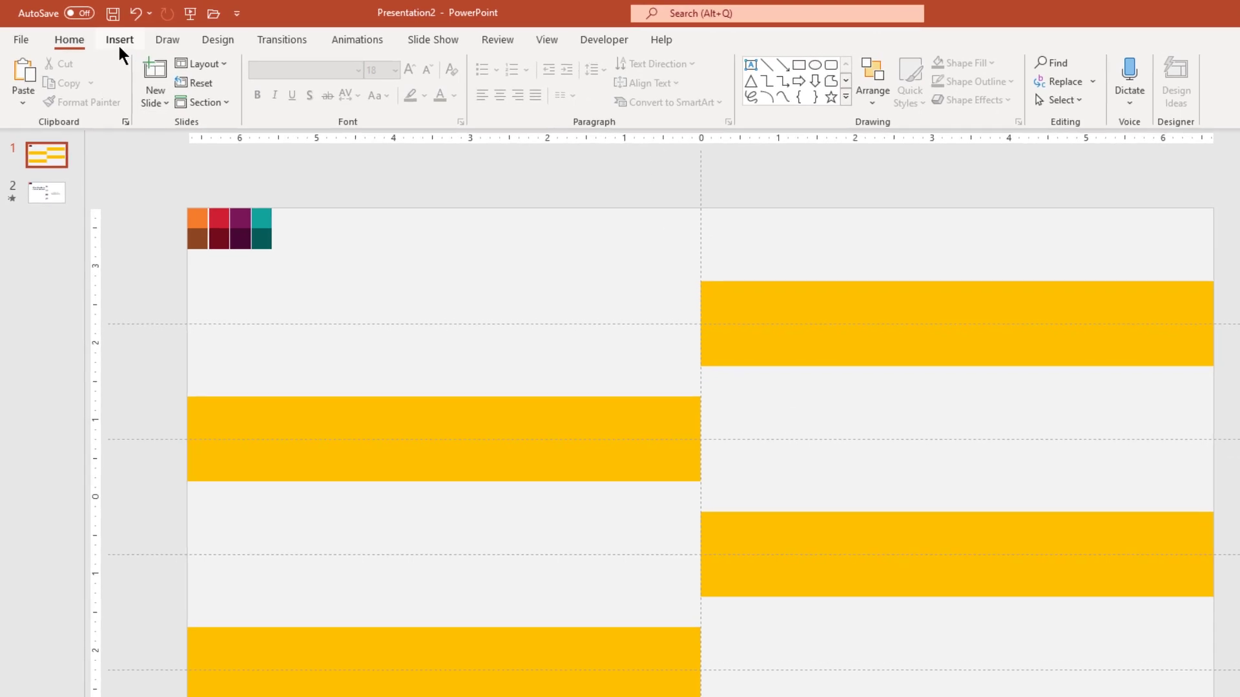
Draw a 1.35 in circle at the top-right gold bar's inner end and set No Fill
{"action": "left_click", "coordinate": [117, 41]}
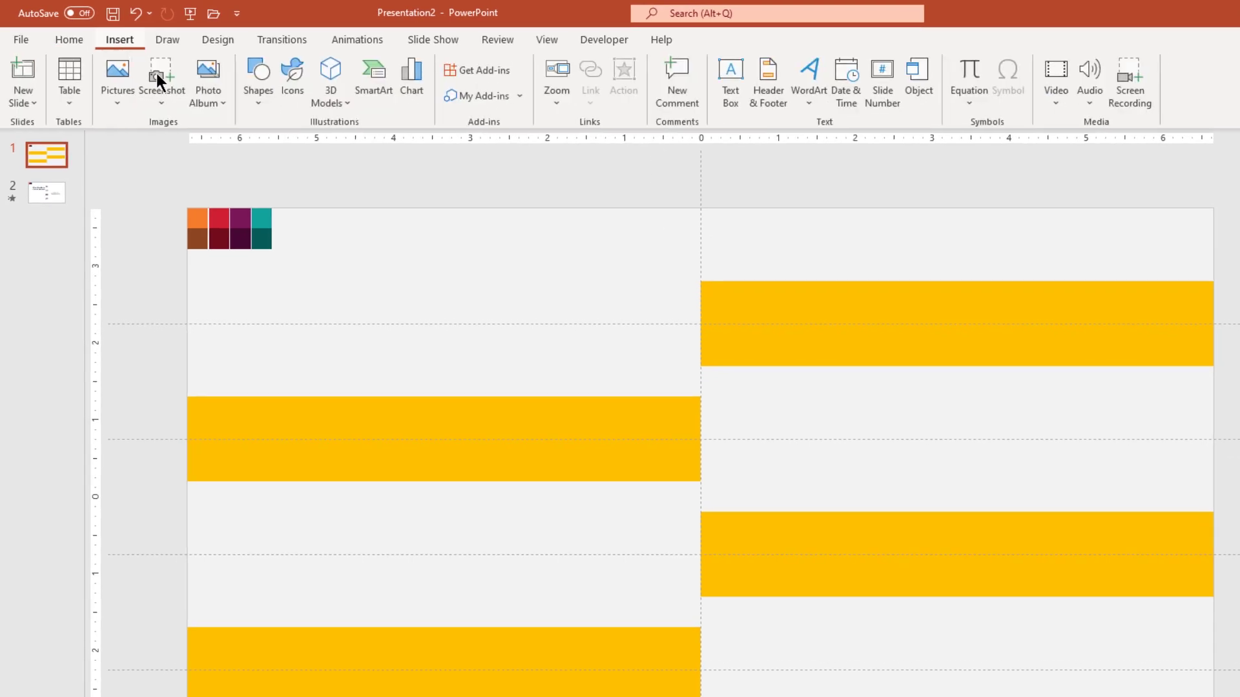
{"action": "left_click", "coordinate": [253, 103]}
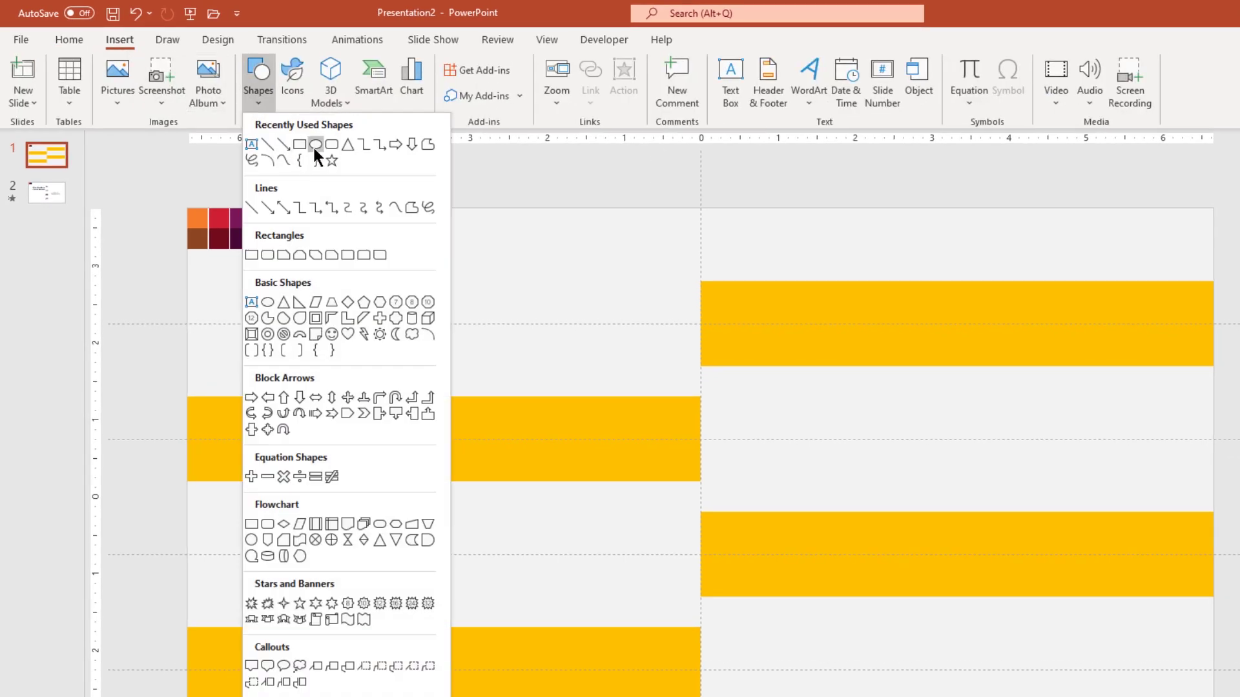
{"action": "left_click", "coordinate": [316, 145]}
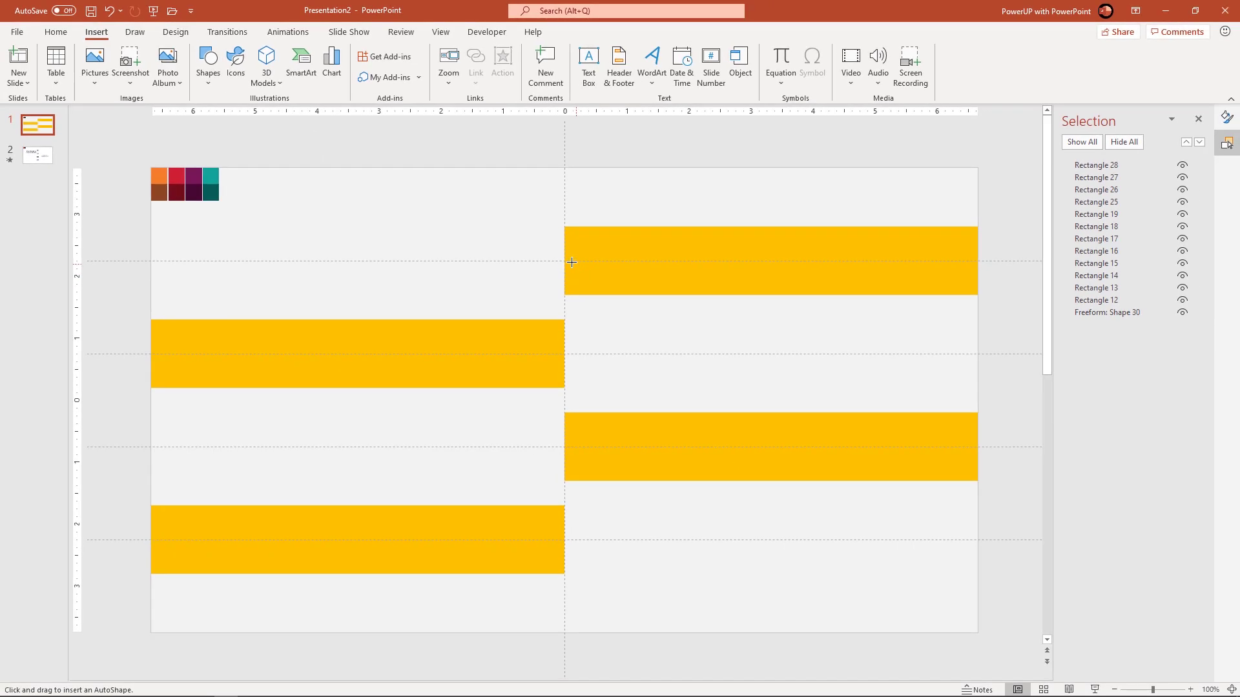
{"action": "left_click_drag", "start_coordinate": [564, 261], "coordinate": [607, 285]}
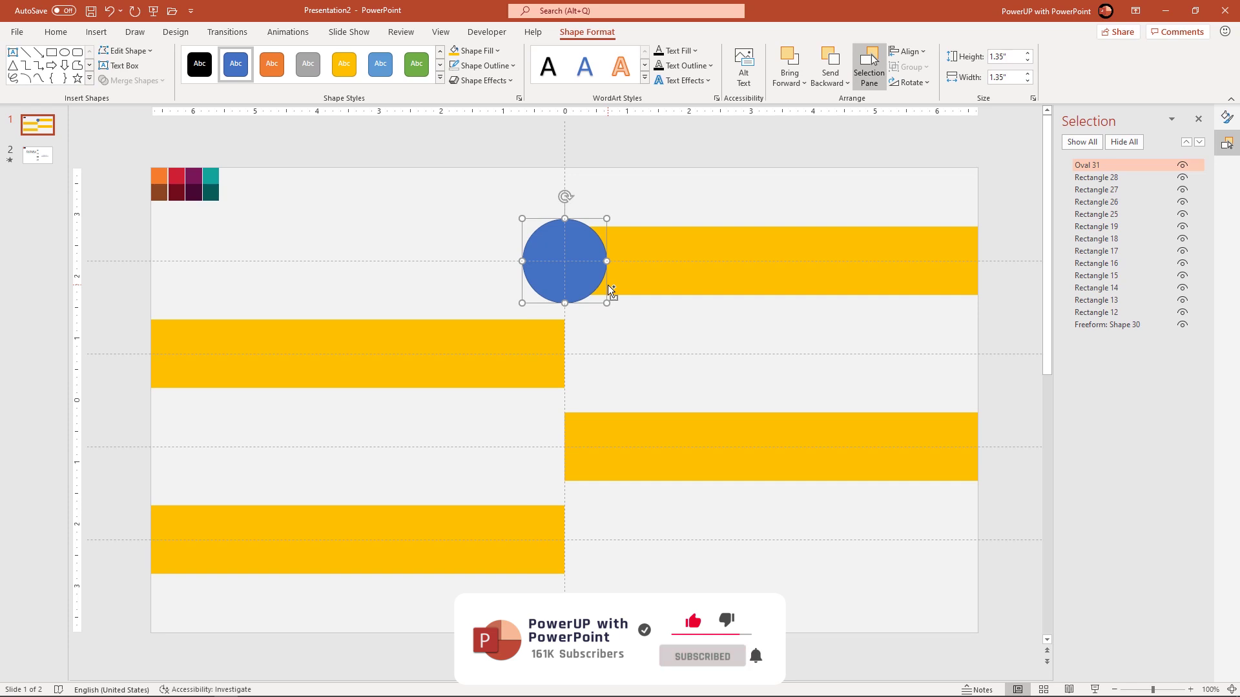
{"action": "left_click", "coordinate": [478, 50]}
{"action": "left_click", "coordinate": [482, 192]}
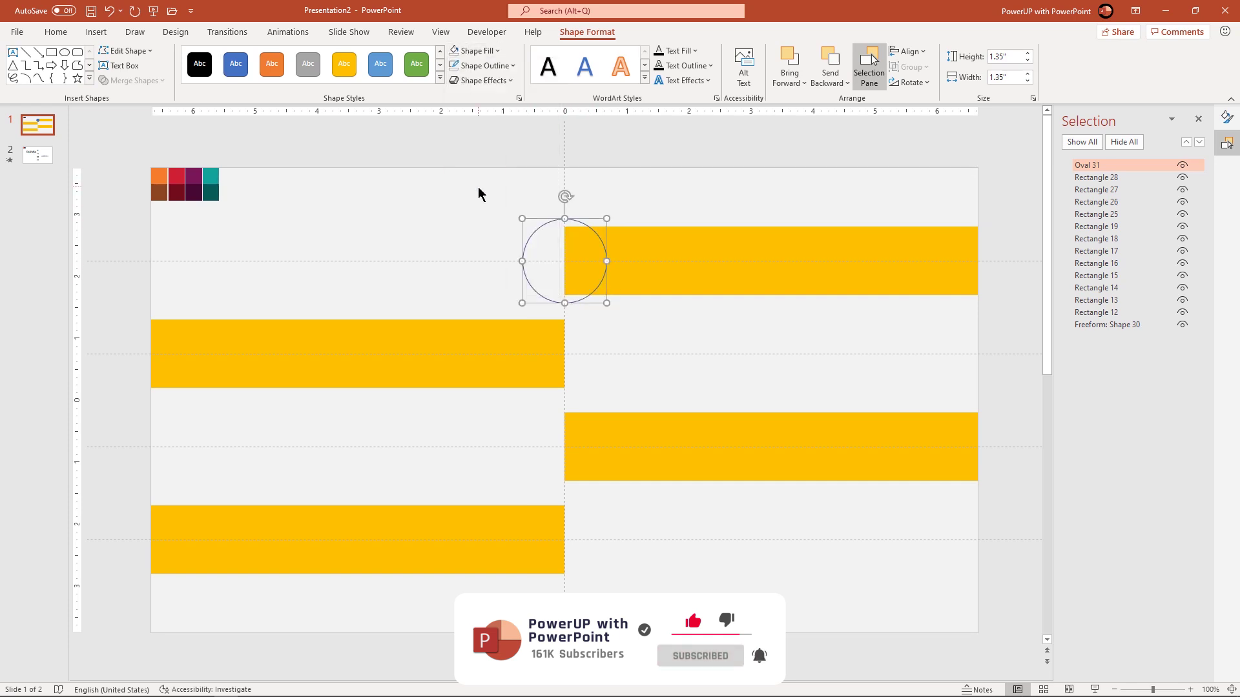
In Format Shape, switch the circle's line to a gradient line and add a gradient stop
{"action": "right_click", "coordinate": [584, 302]}
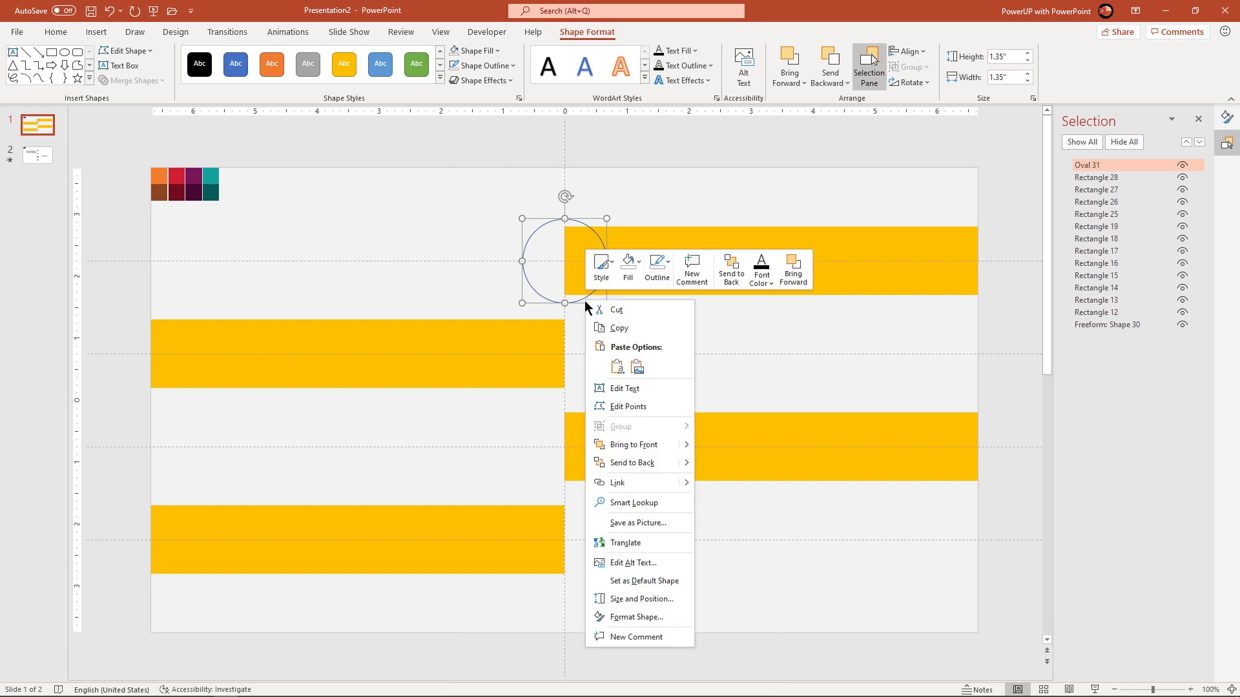
{"action": "left_click", "coordinate": [640, 616]}
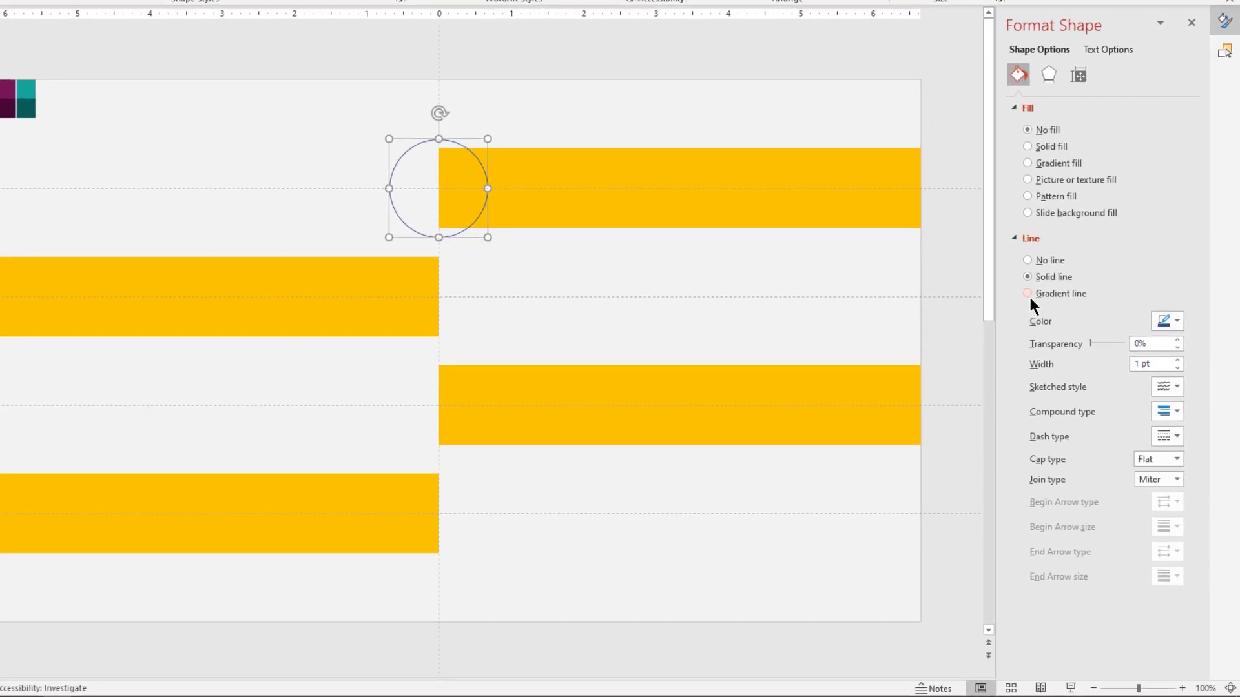
{"action": "left_click", "coordinate": [1059, 352]}
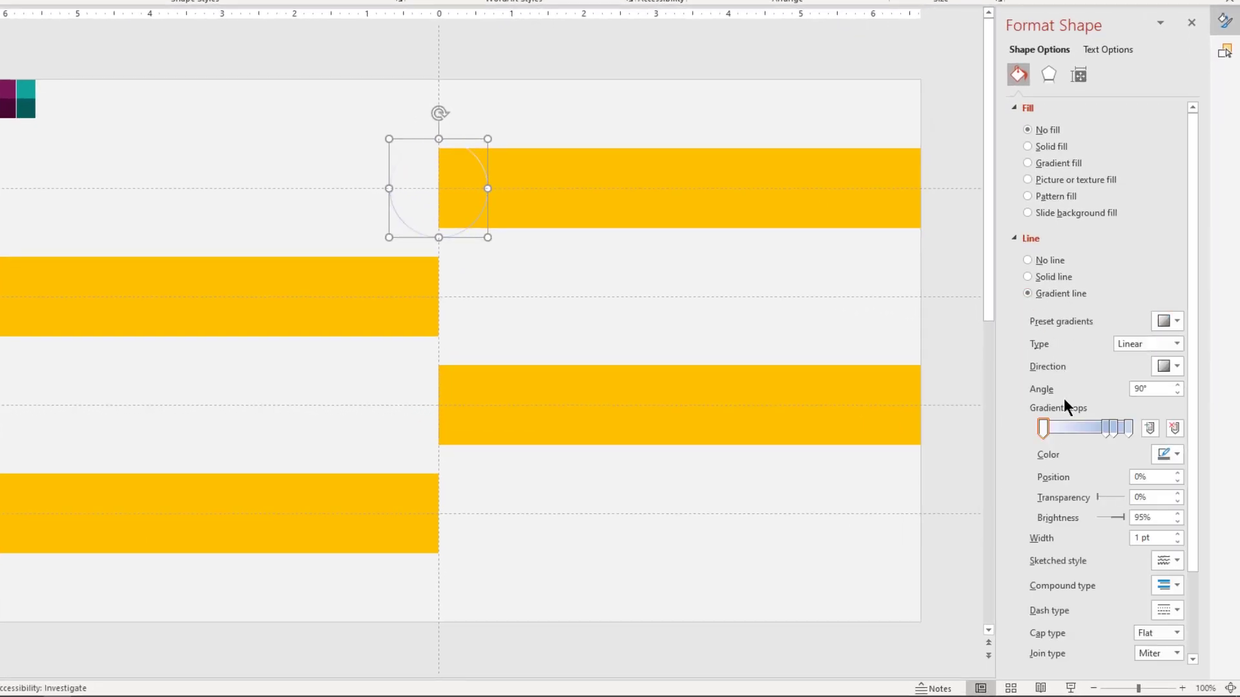
{"action": "left_click", "coordinate": [1064, 428]}
{"action": "left_click", "coordinate": [1083, 429]}
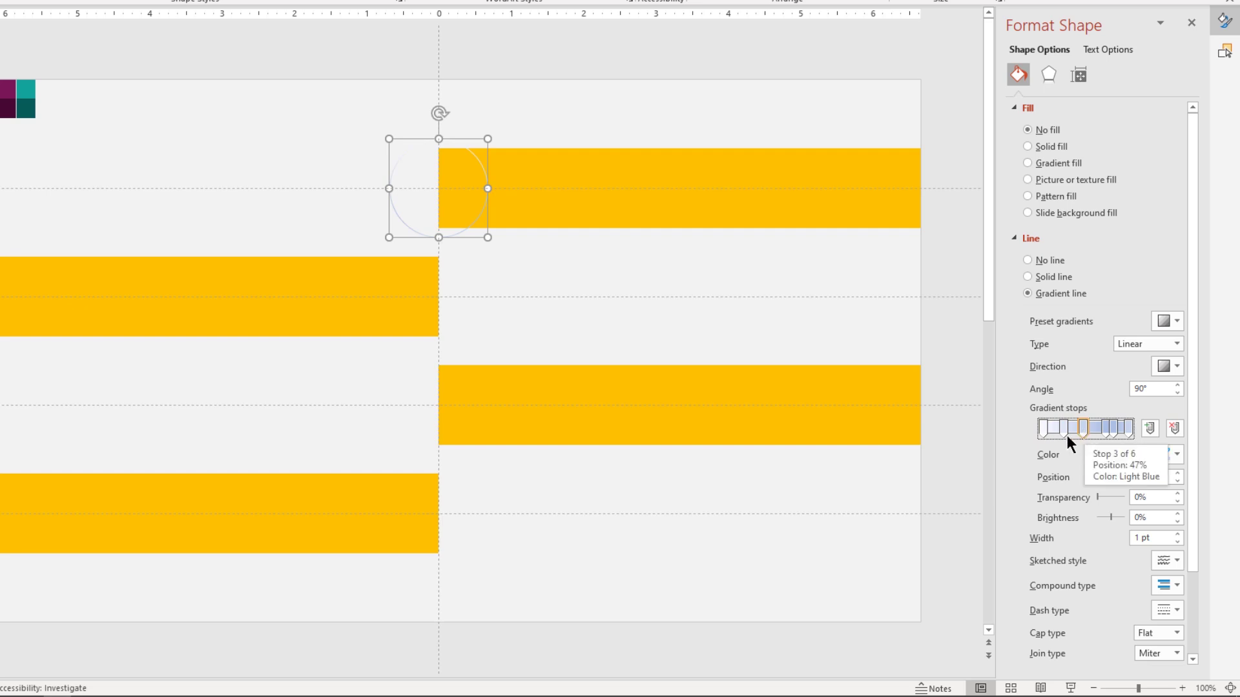
Colour the six gradient stops white, white, black, white, white, black
{"action": "left_click", "coordinate": [1042, 428]}
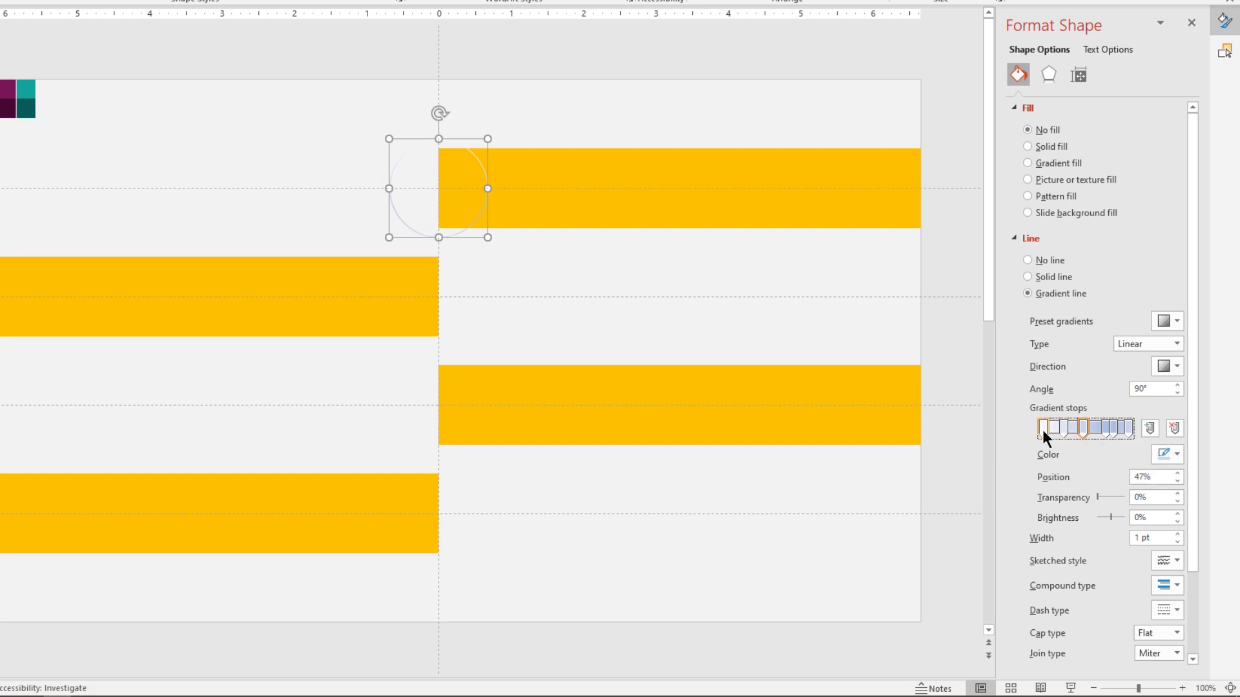
{"action": "left_click", "coordinate": [1168, 455]}
{"action": "left_click", "coordinate": [1115, 493]}
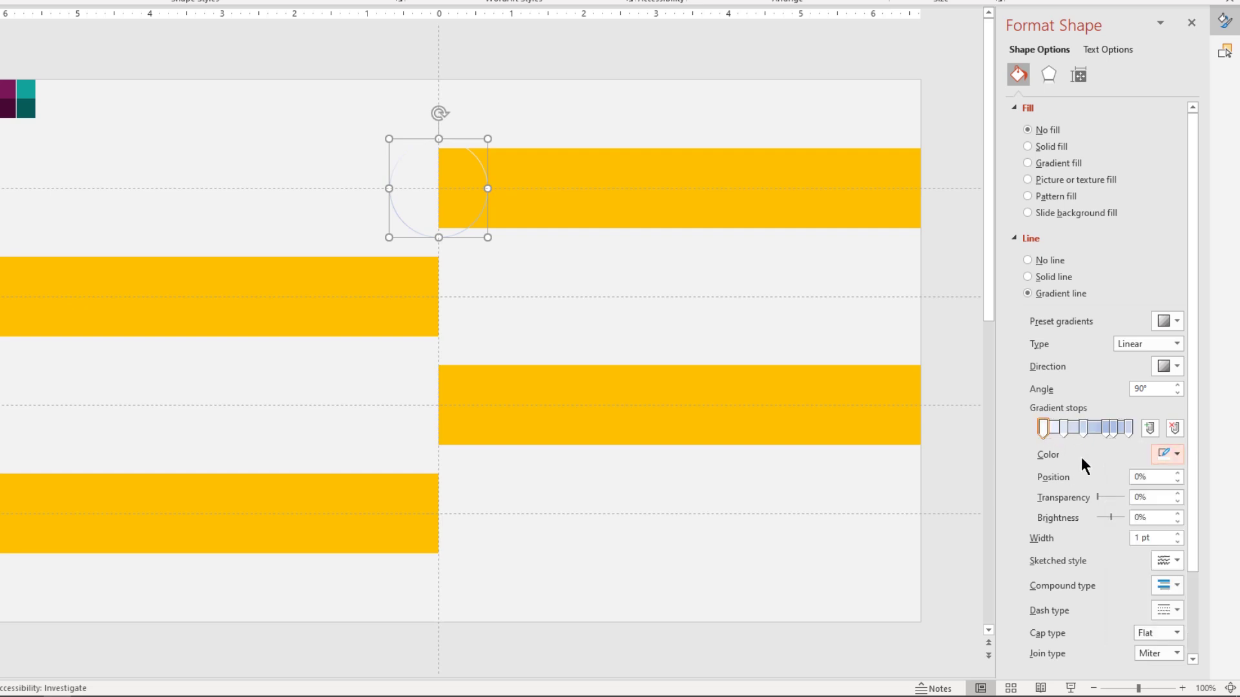
{"action": "left_click", "coordinate": [1063, 429]}
{"action": "left_click", "coordinate": [1170, 454]}
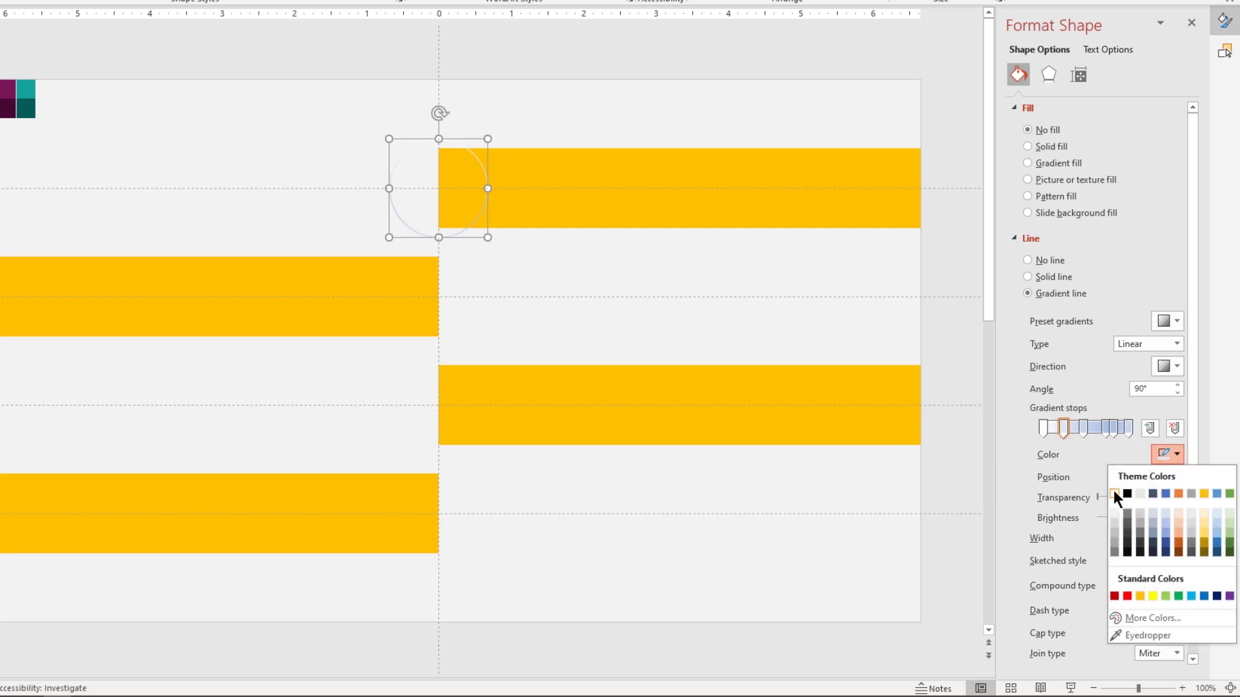
{"action": "left_click", "coordinate": [1115, 494]}
{"action": "left_click", "coordinate": [1083, 429]}
{"action": "left_click", "coordinate": [1172, 453]}
{"action": "left_click", "coordinate": [1128, 494]}
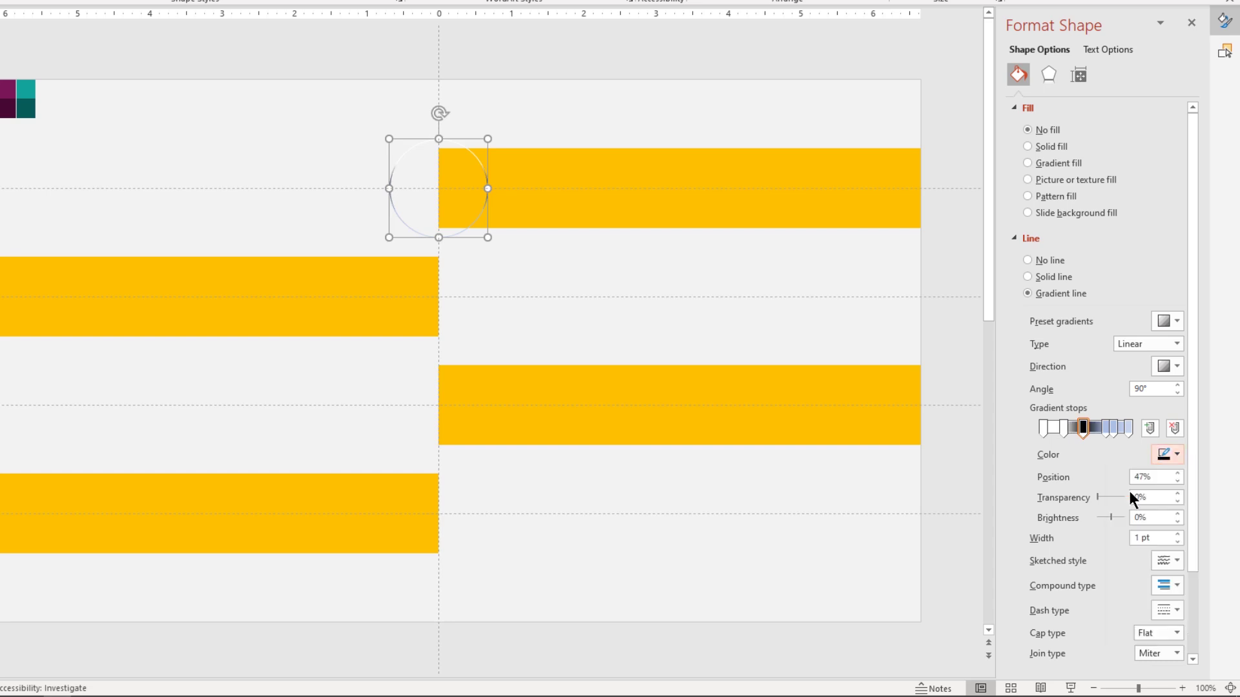
{"action": "left_click", "coordinate": [1100, 429]}
{"action": "left_click", "coordinate": [1173, 453]}
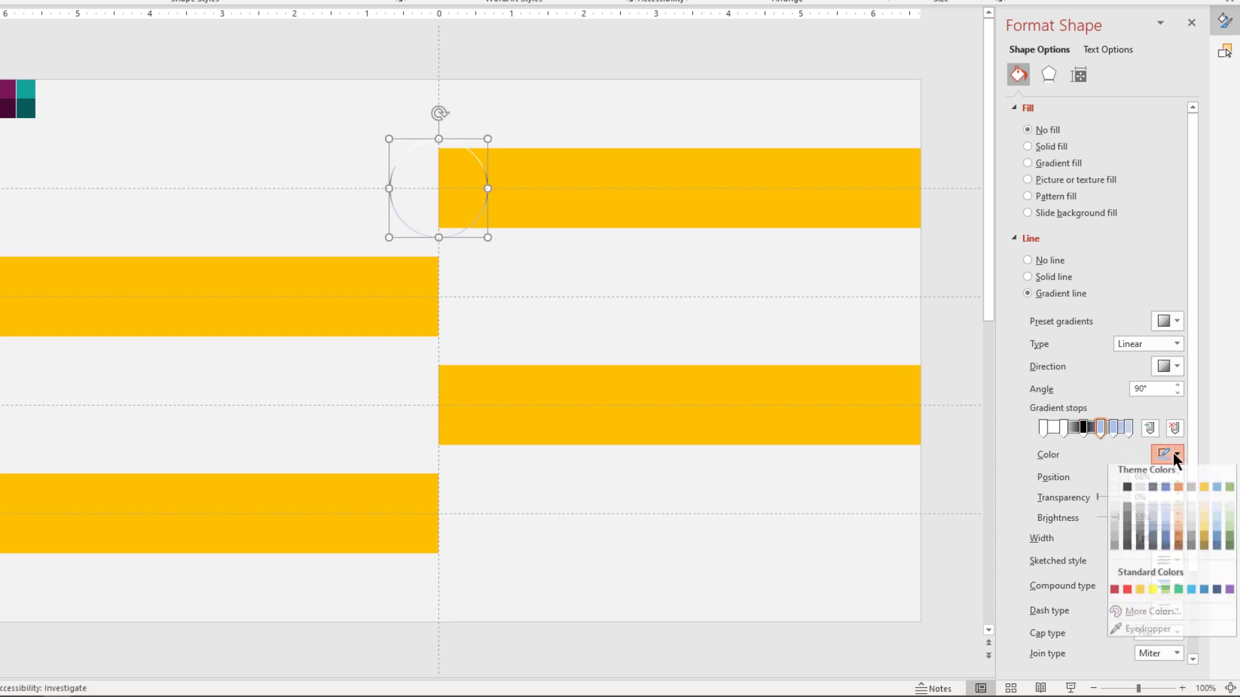
{"action": "left_click", "coordinate": [1117, 491]}
{"action": "left_click", "coordinate": [1115, 429]}
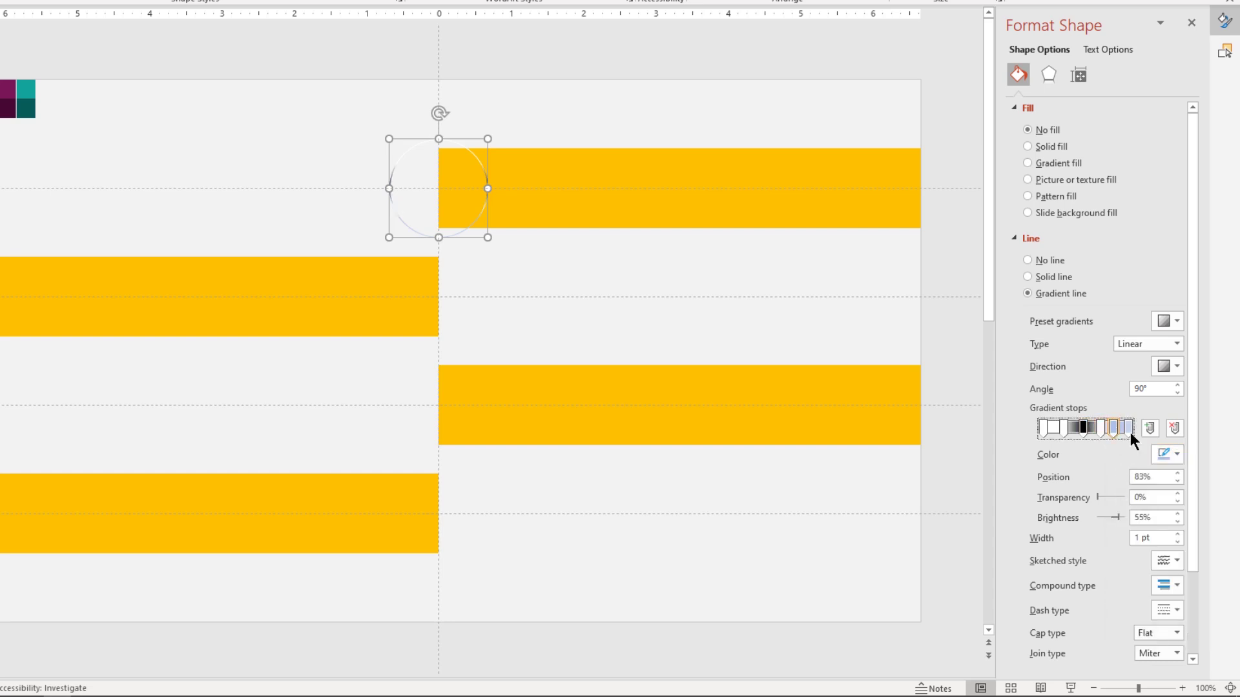
{"action": "left_click", "coordinate": [1174, 454]}
{"action": "left_click", "coordinate": [1116, 493]}
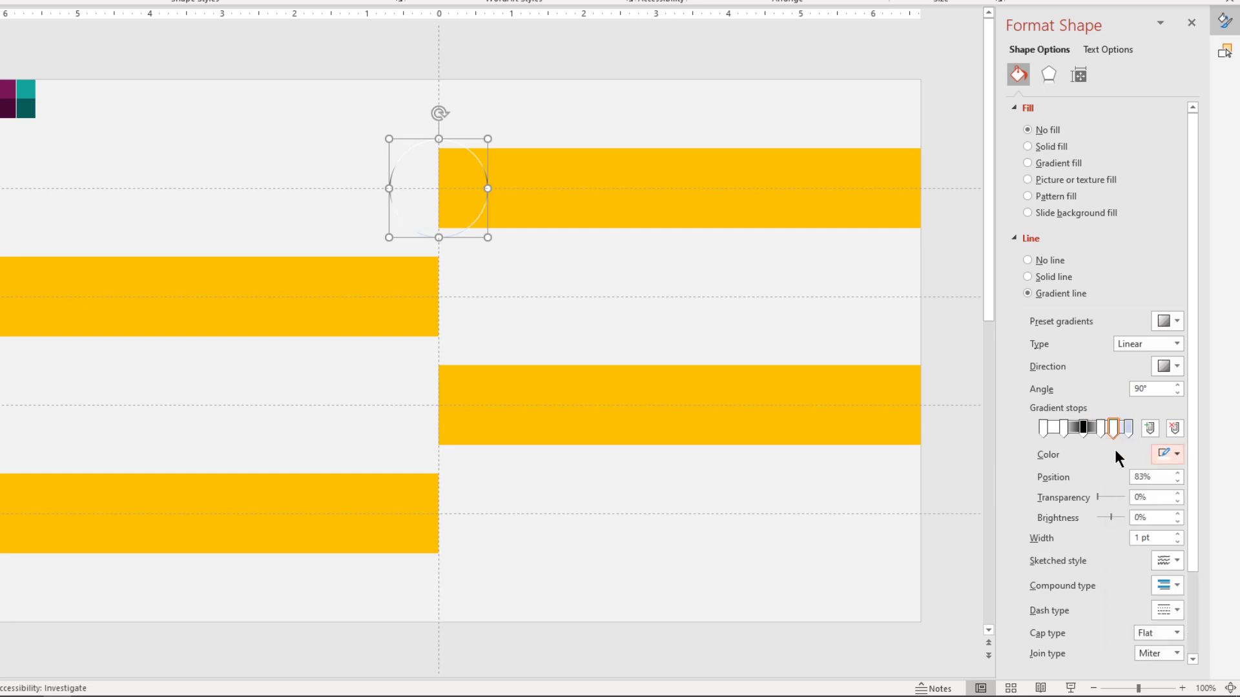
{"action": "left_click", "coordinate": [1129, 428]}
{"action": "left_click", "coordinate": [1175, 452]}
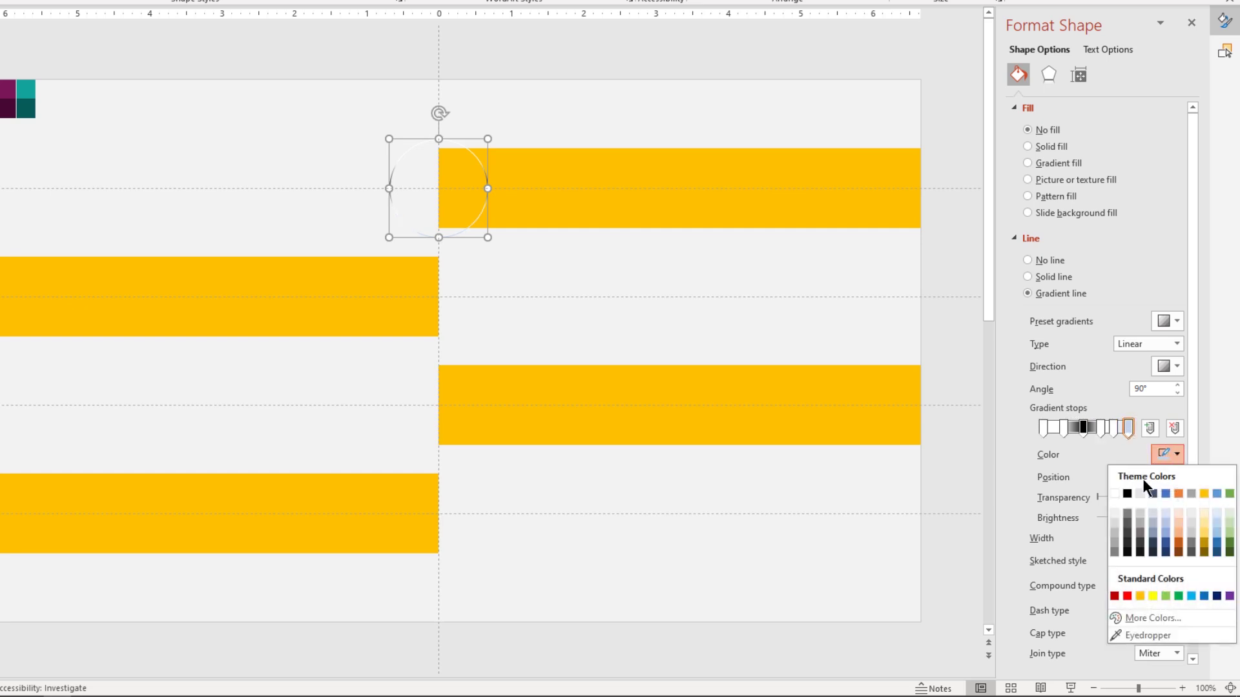
{"action": "left_click", "coordinate": [1128, 493]}
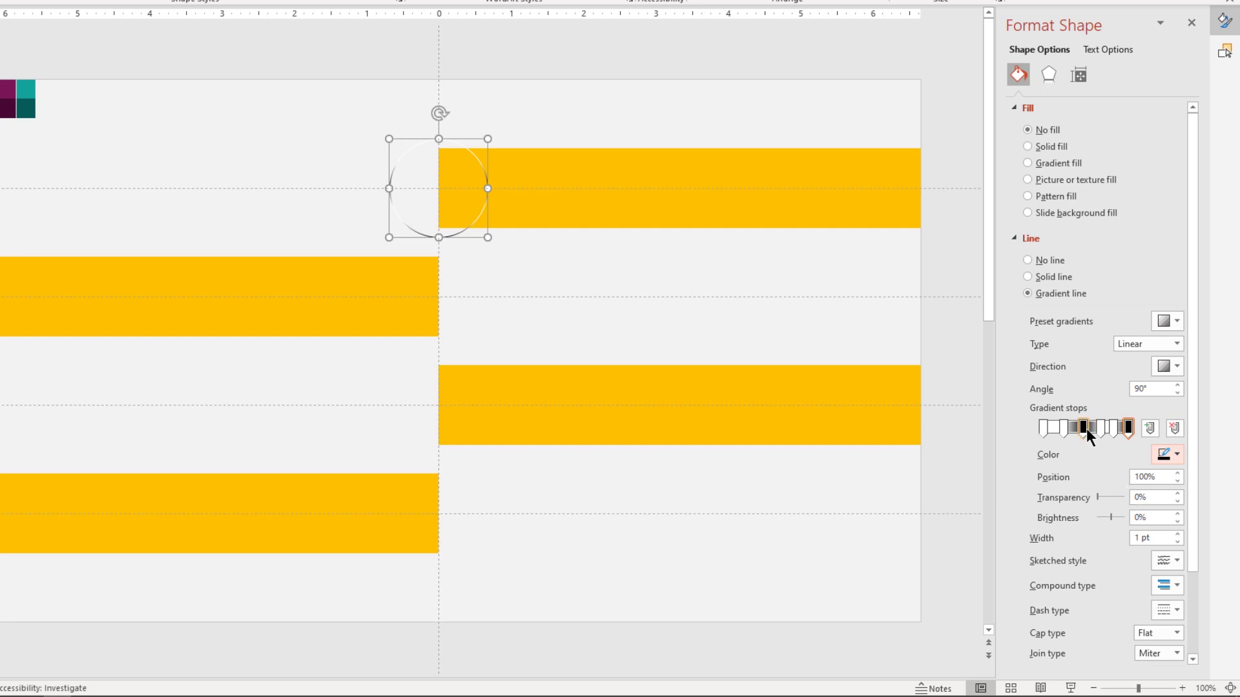
Slide the black stop slightly left and set the line width to 1.25 pt
{"action": "left_click_drag", "start_coordinate": [1086, 428], "coordinate": [1068, 431]}
{"action": "left_click", "coordinate": [1114, 428]}
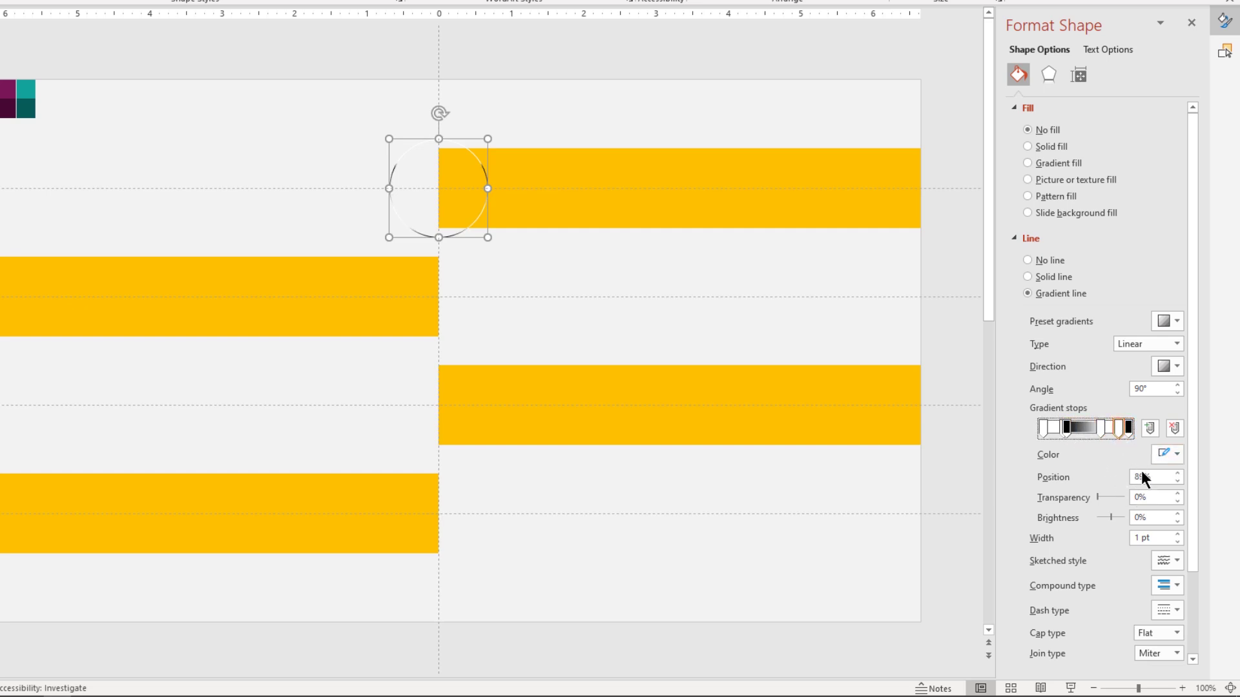
{"action": "left_click", "coordinate": [1177, 534]}
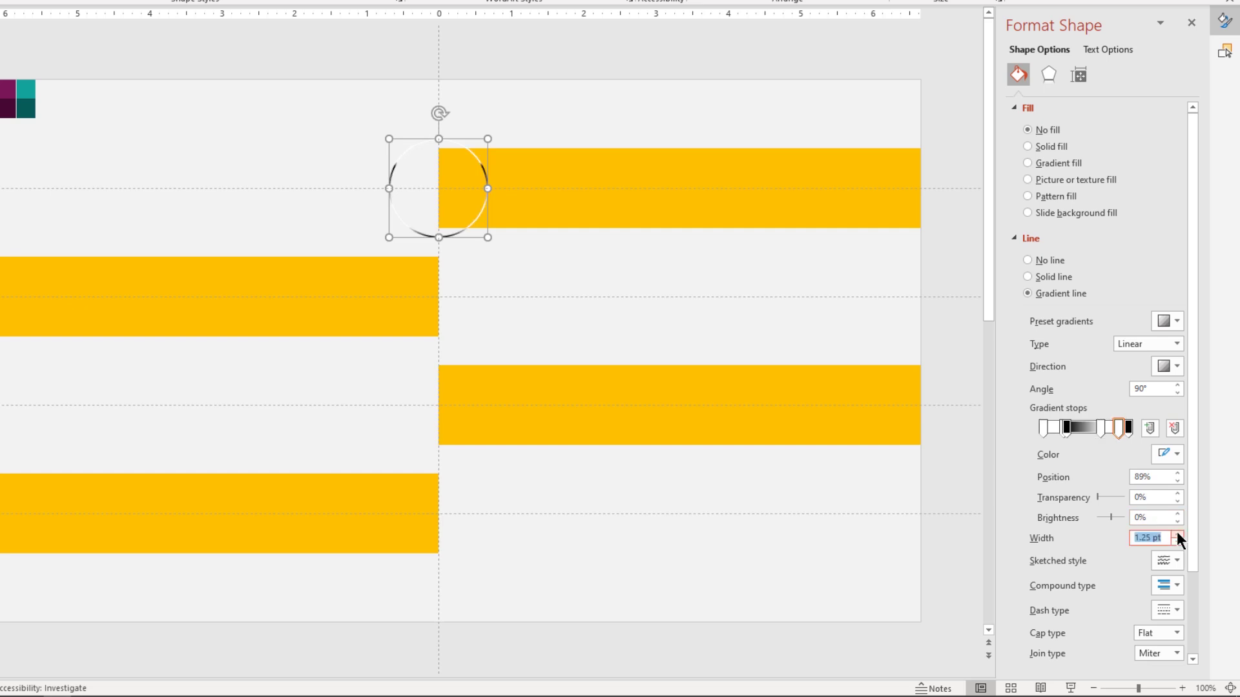
{"action": "left_click", "coordinate": [1058, 427]}
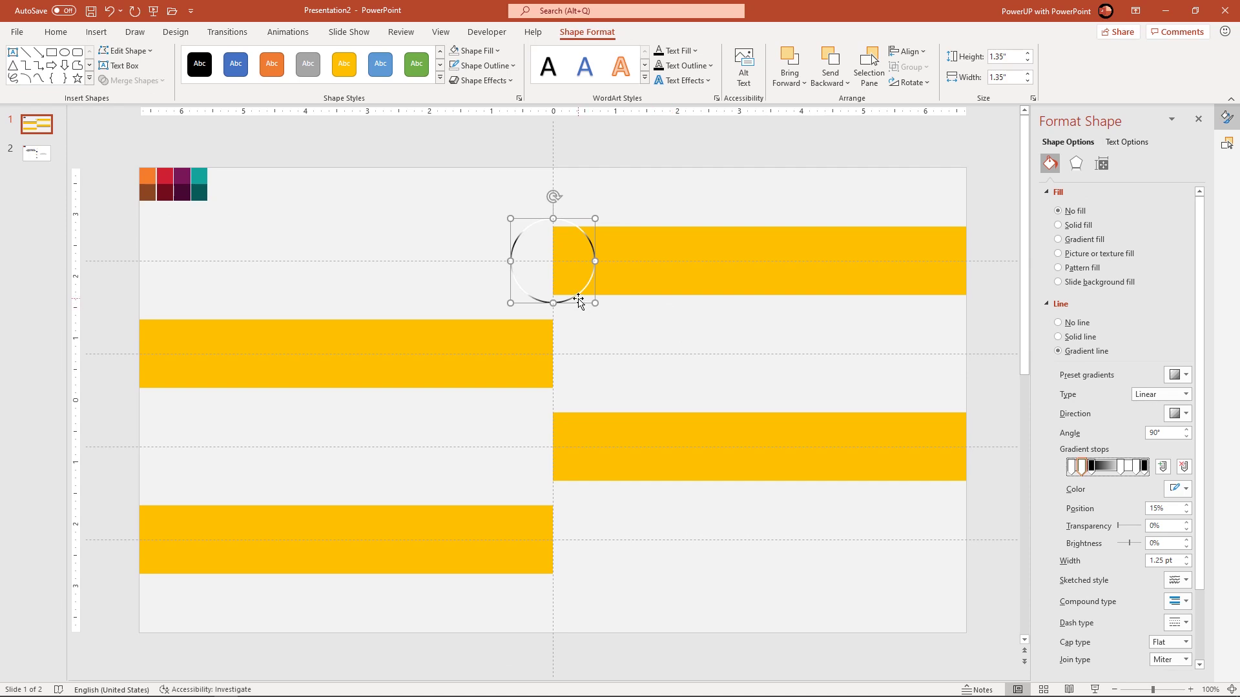
Copy the gradient ring down to the other gold bars' inner ends, making four rings
{"action": "left_click_drag", "start_coordinate": [578, 300], "coordinate": [594, 573]}
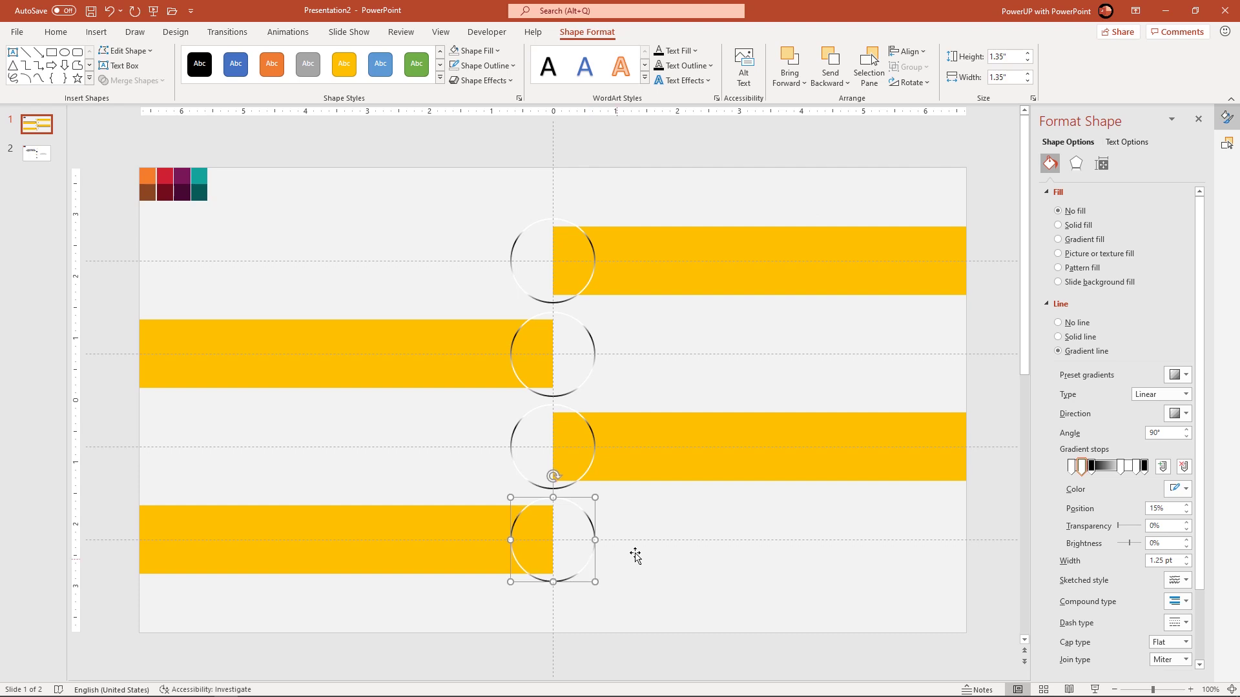
{"action": "left_click", "coordinate": [736, 648]}
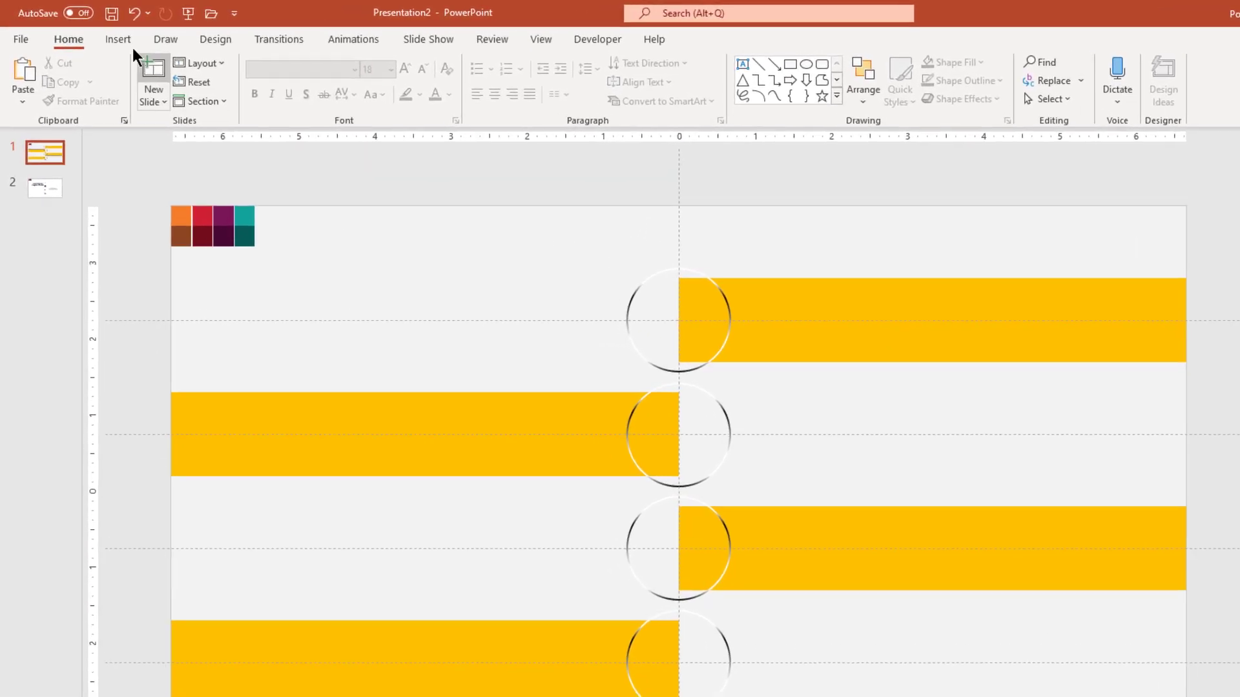
Draw an oval circle at the top gold bar's right end and size it to 1.24 × 1.24 in
{"action": "left_click", "coordinate": [103, 33]}
{"action": "left_click", "coordinate": [259, 103]}
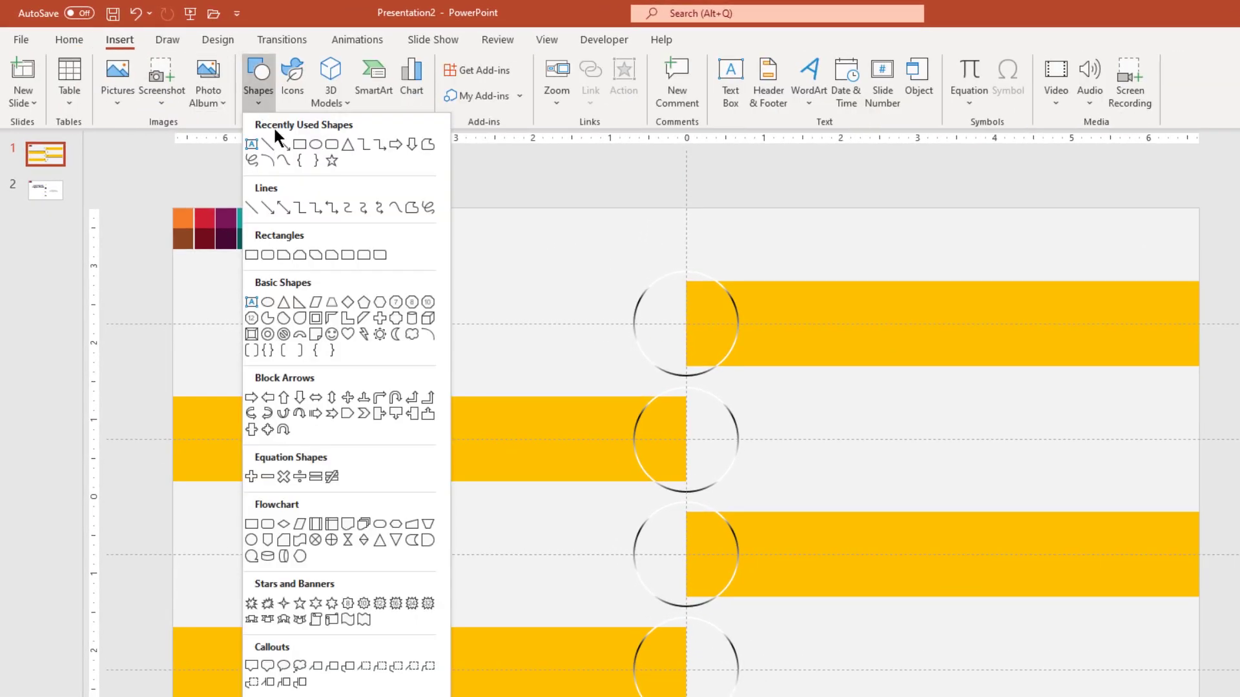
{"action": "left_click", "coordinate": [319, 156]}
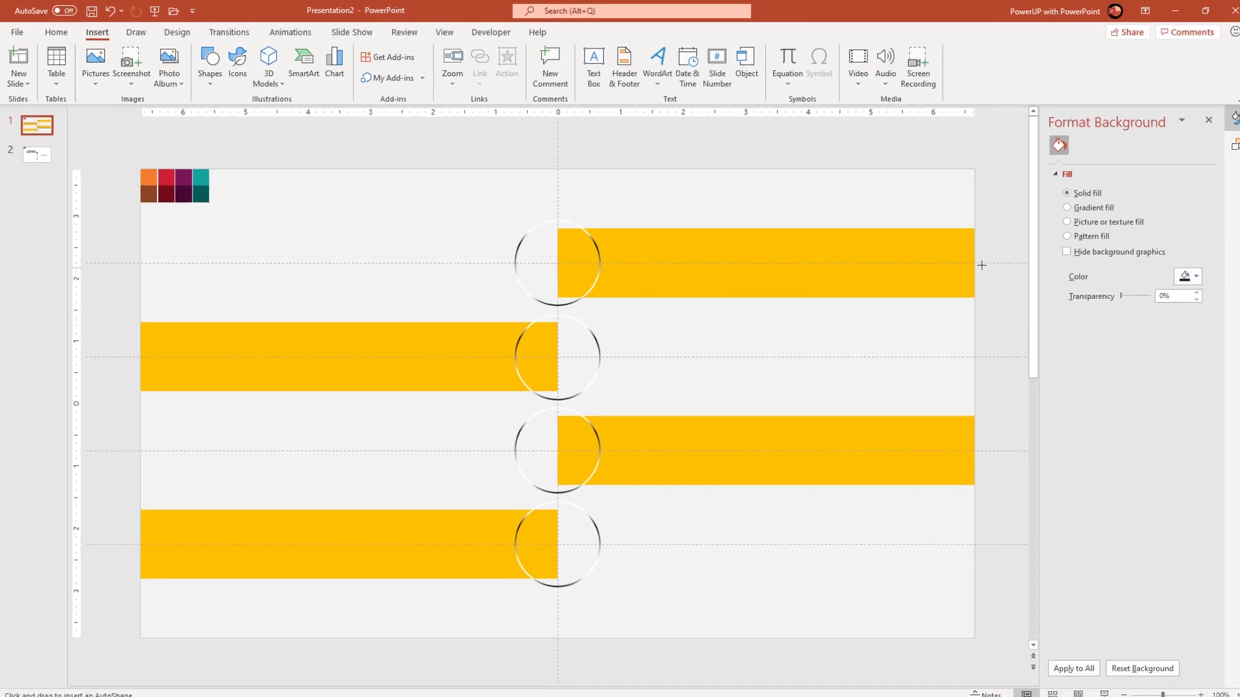
{"action": "left_click_drag", "start_coordinate": [965, 260], "coordinate": [993, 300]}
{"action": "scroll", "coordinate": [993, 299], "scroll_direction": "up", "scroll_amount": 5}
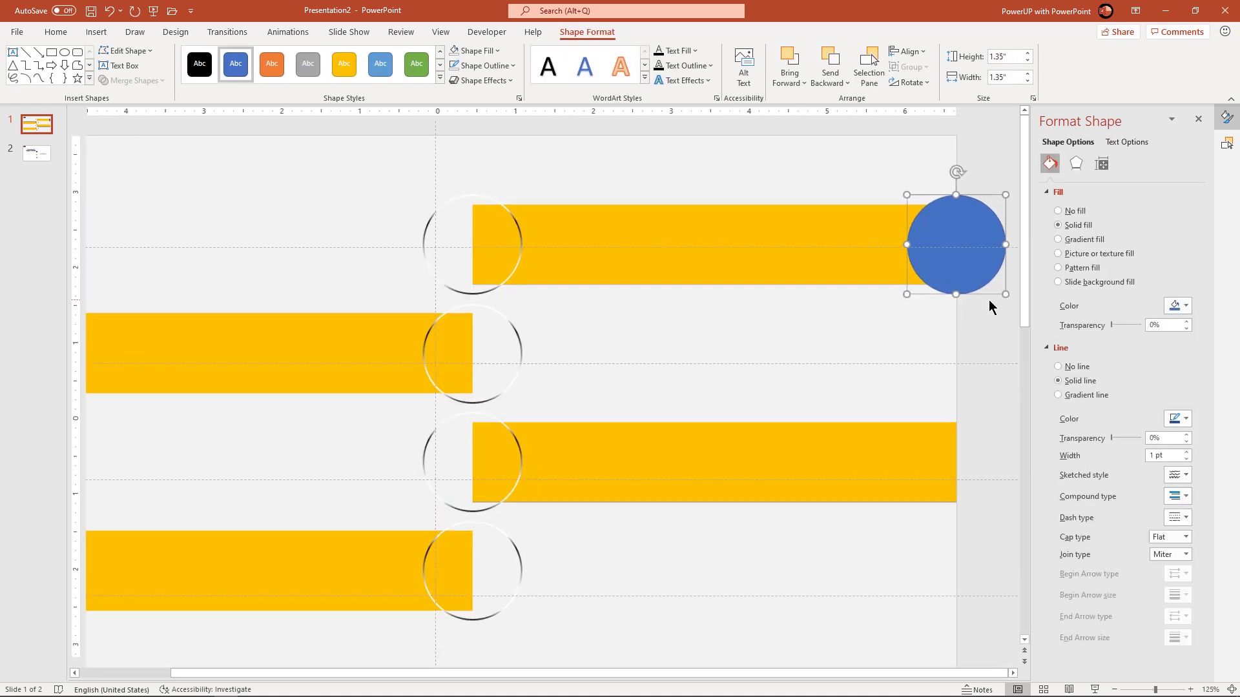
{"action": "scroll", "coordinate": [988, 301], "scroll_direction": "up", "scroll_amount": 5}
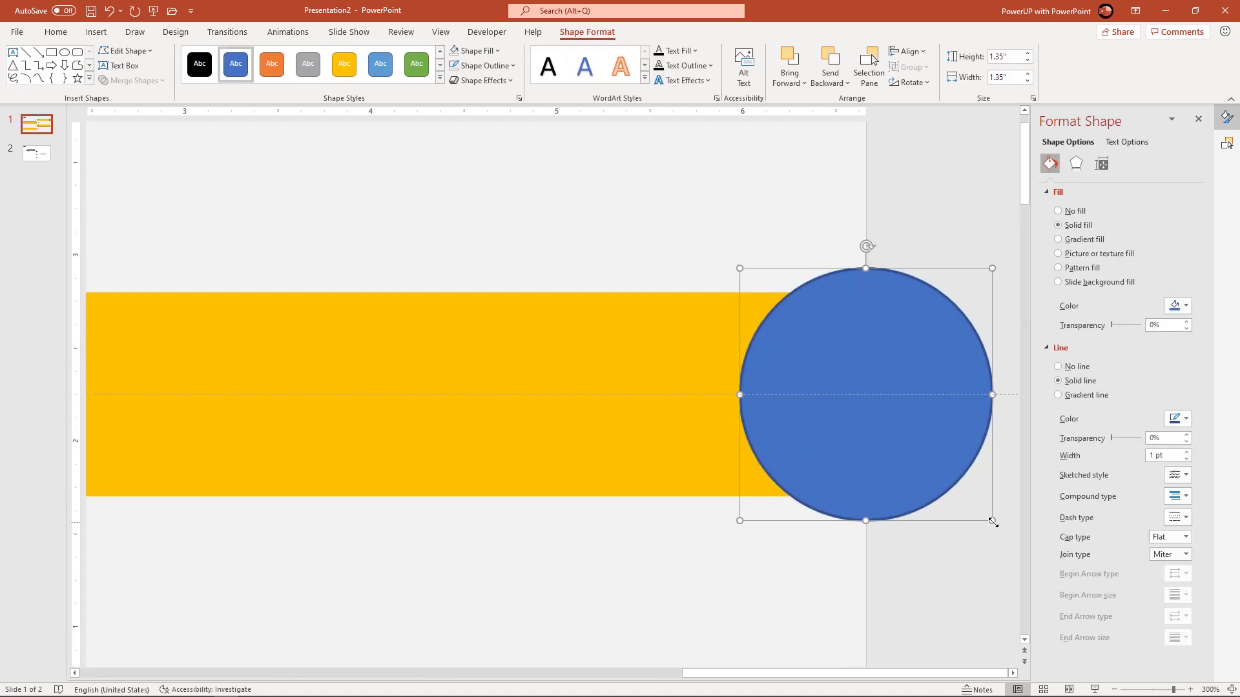
{"action": "left_click_drag", "start_coordinate": [993, 521], "coordinate": [982, 511]}
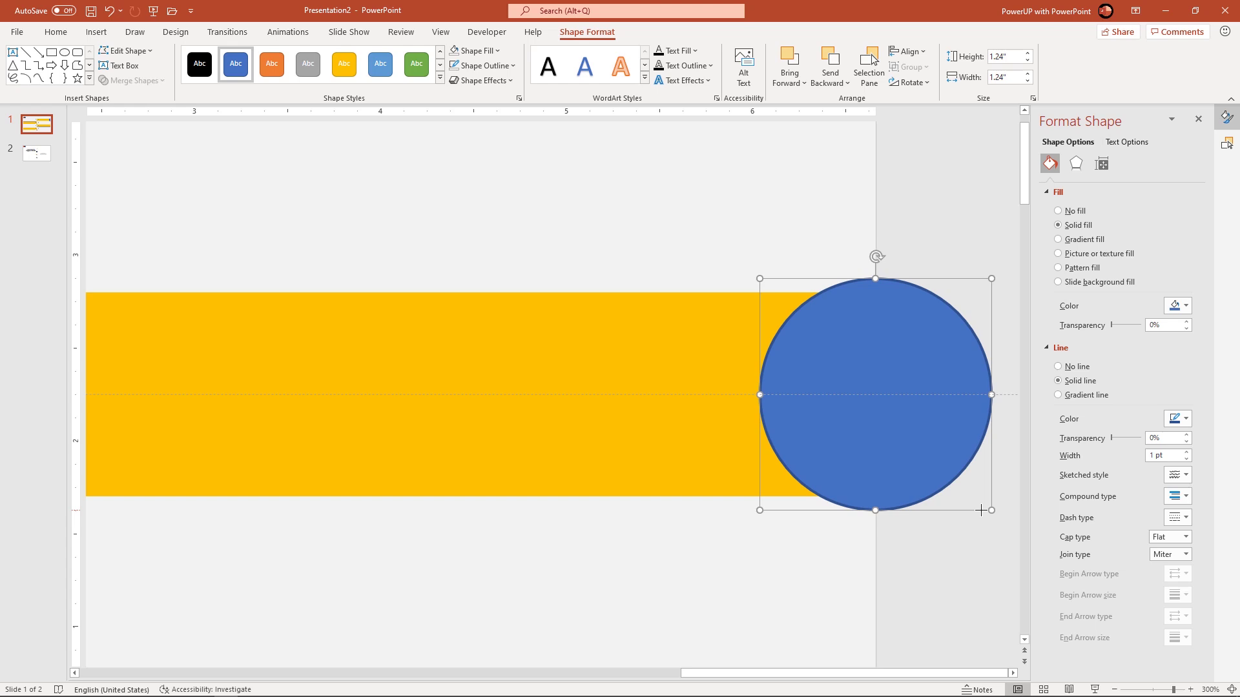
{"action": "scroll", "coordinate": [981, 510], "scroll_direction": "down", "scroll_amount": 8}
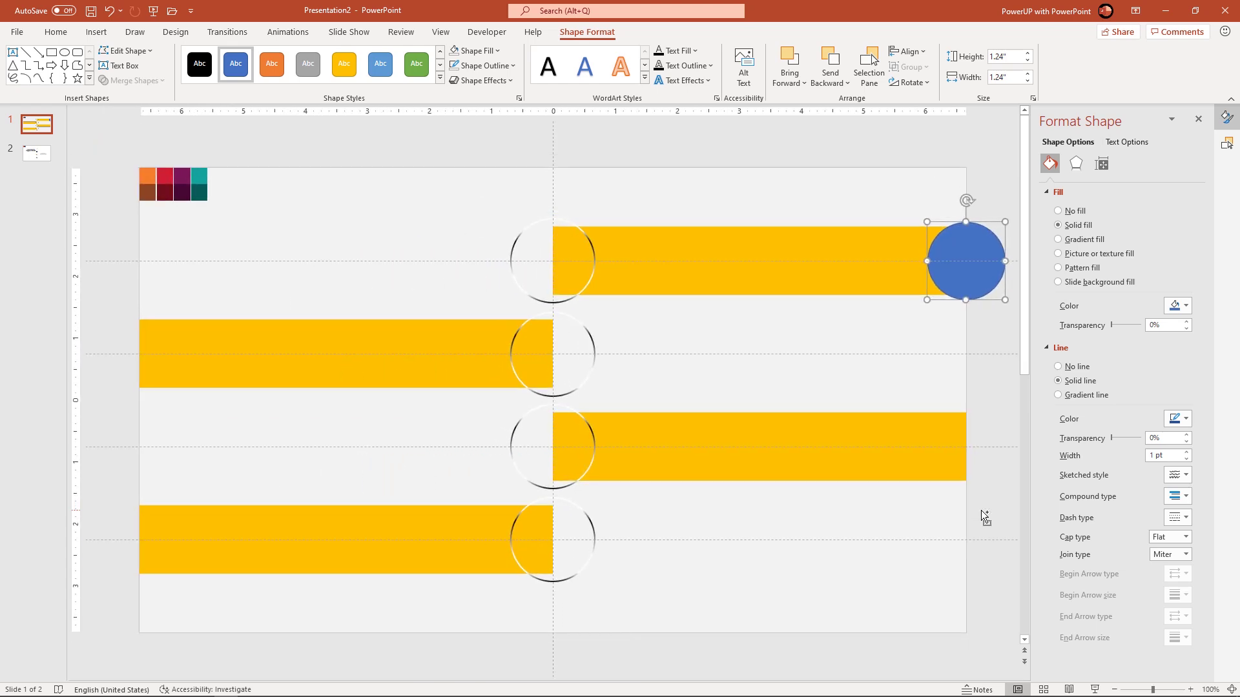
Remove the circle's outline and give it a two-stop linear gradient running at 45°
{"action": "left_click", "coordinate": [490, 66]}
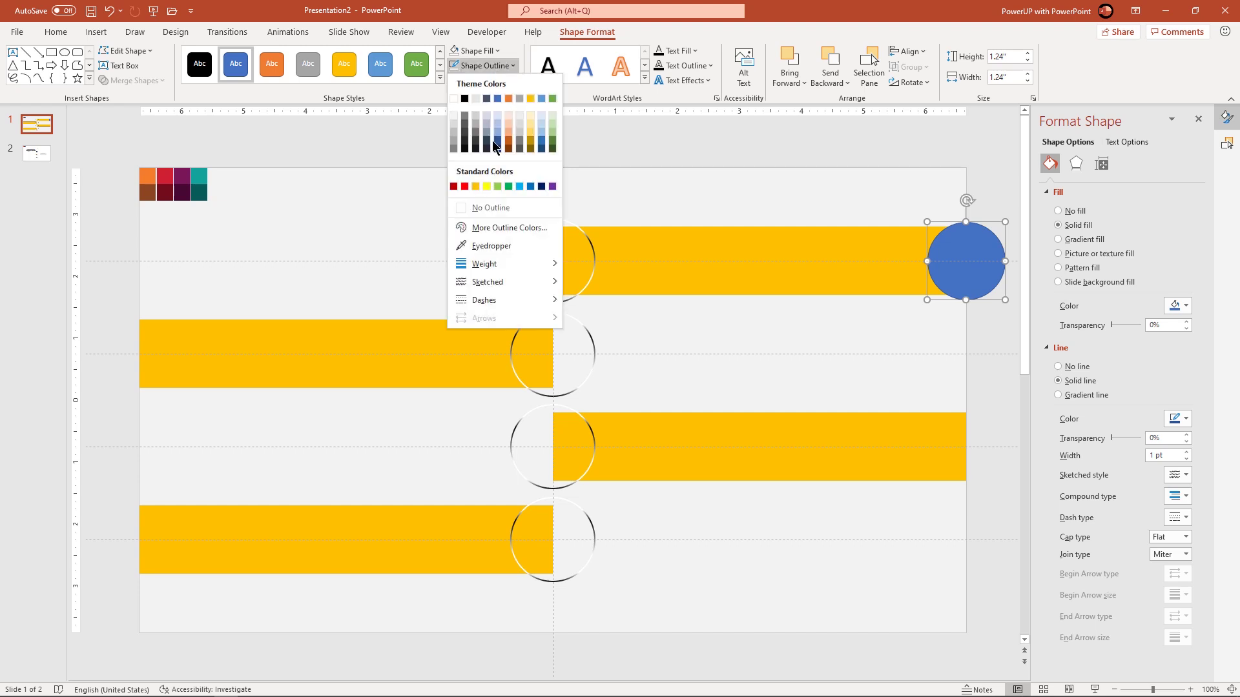
{"action": "left_click", "coordinate": [490, 208]}
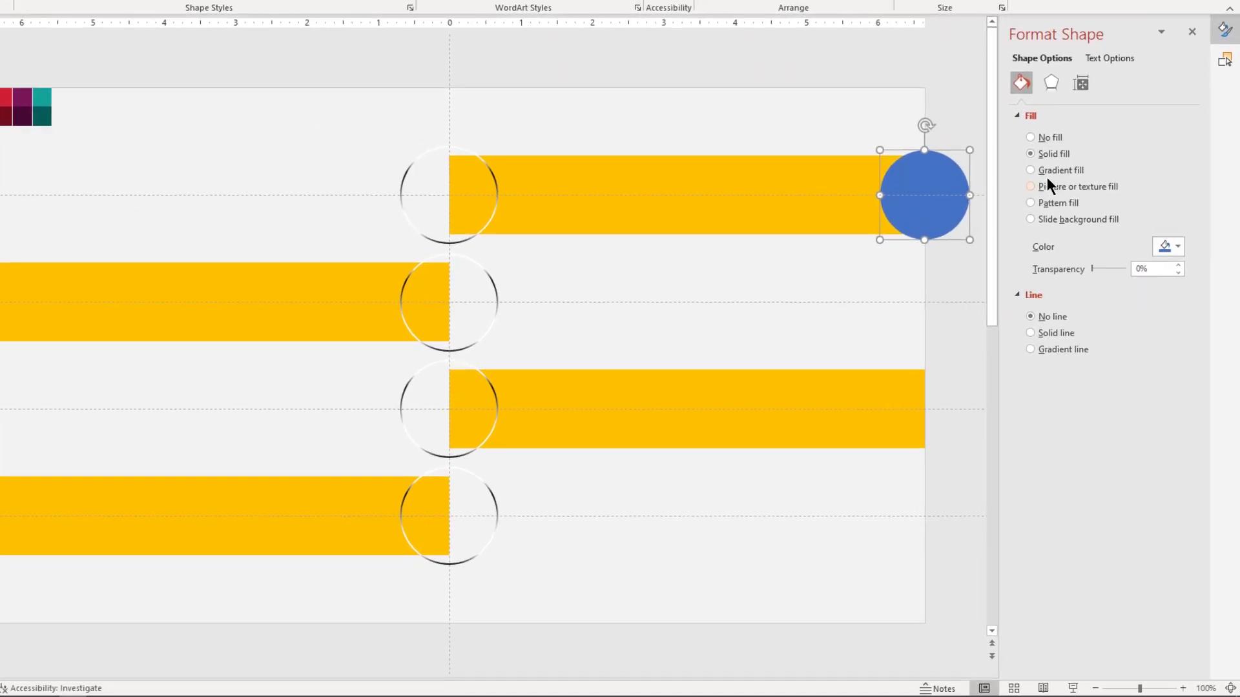
{"action": "left_click", "coordinate": [1072, 238]}
{"action": "left_click", "coordinate": [1128, 349]}
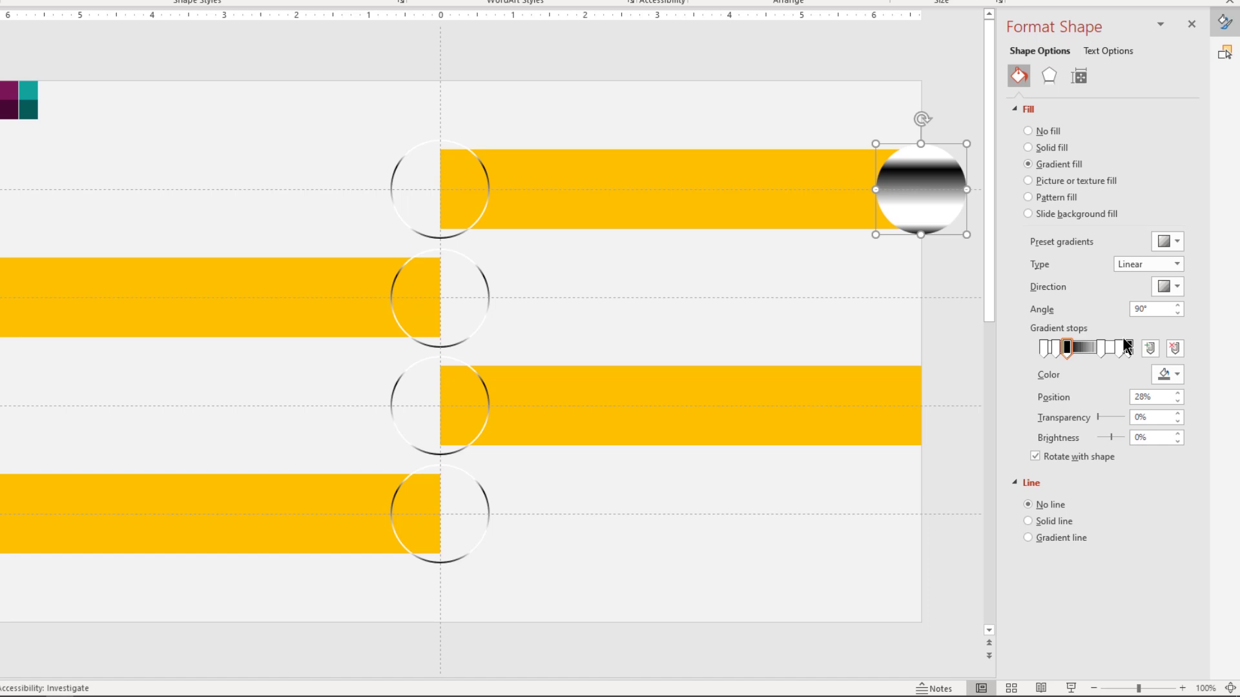
{"action": "left_click", "coordinate": [1171, 351]}
{"action": "left_click", "coordinate": [1171, 351]}
{"action": "left_click", "coordinate": [1171, 351]}
{"action": "left_click", "coordinate": [1171, 351]}
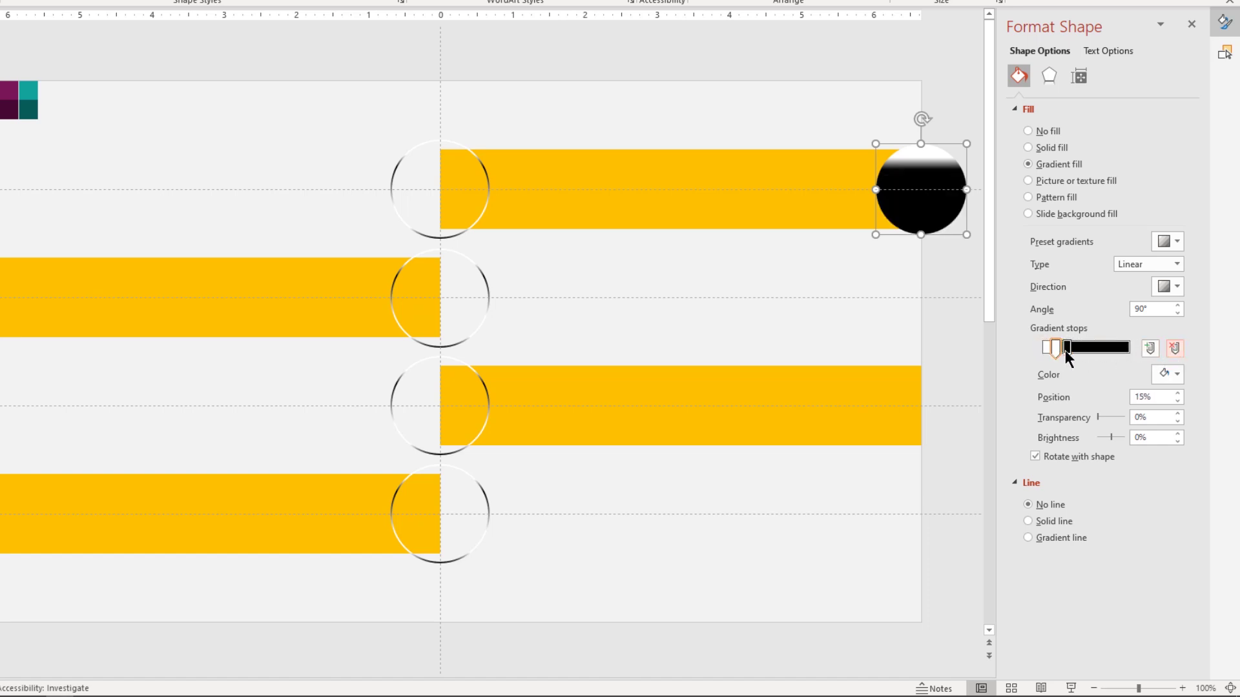
{"action": "left_click_drag", "start_coordinate": [1066, 350], "coordinate": [1133, 353]}
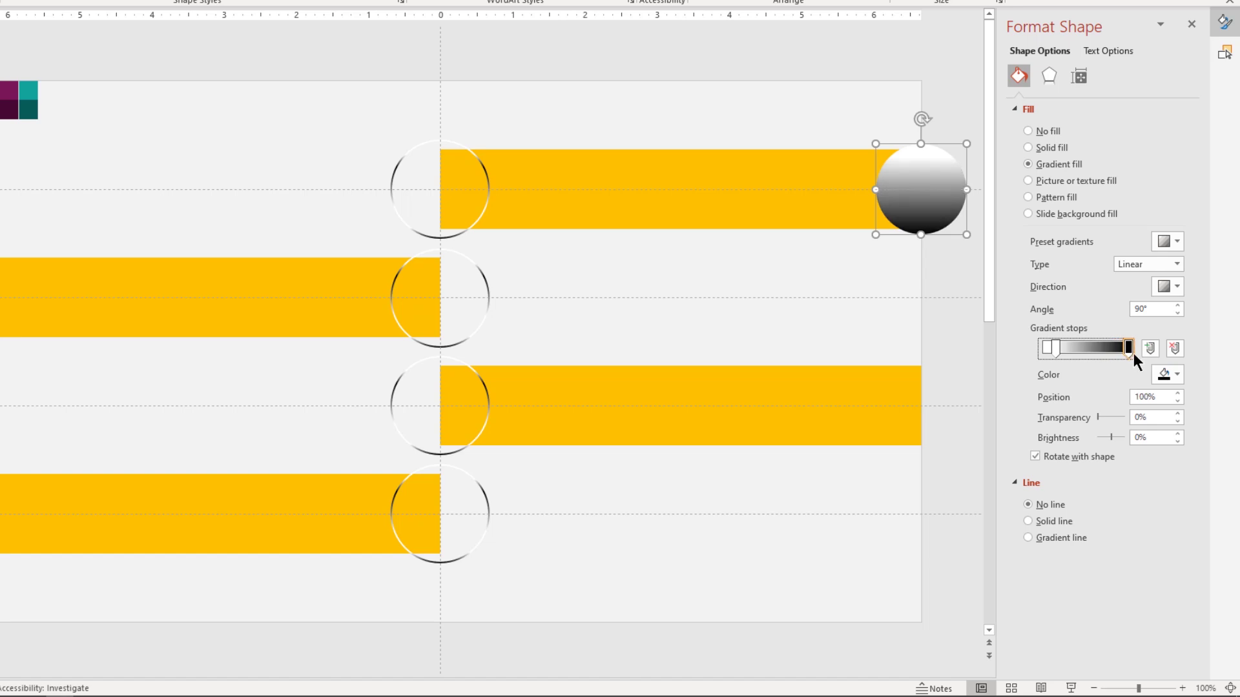
{"action": "left_click_drag", "start_coordinate": [1055, 349], "coordinate": [1036, 343]}
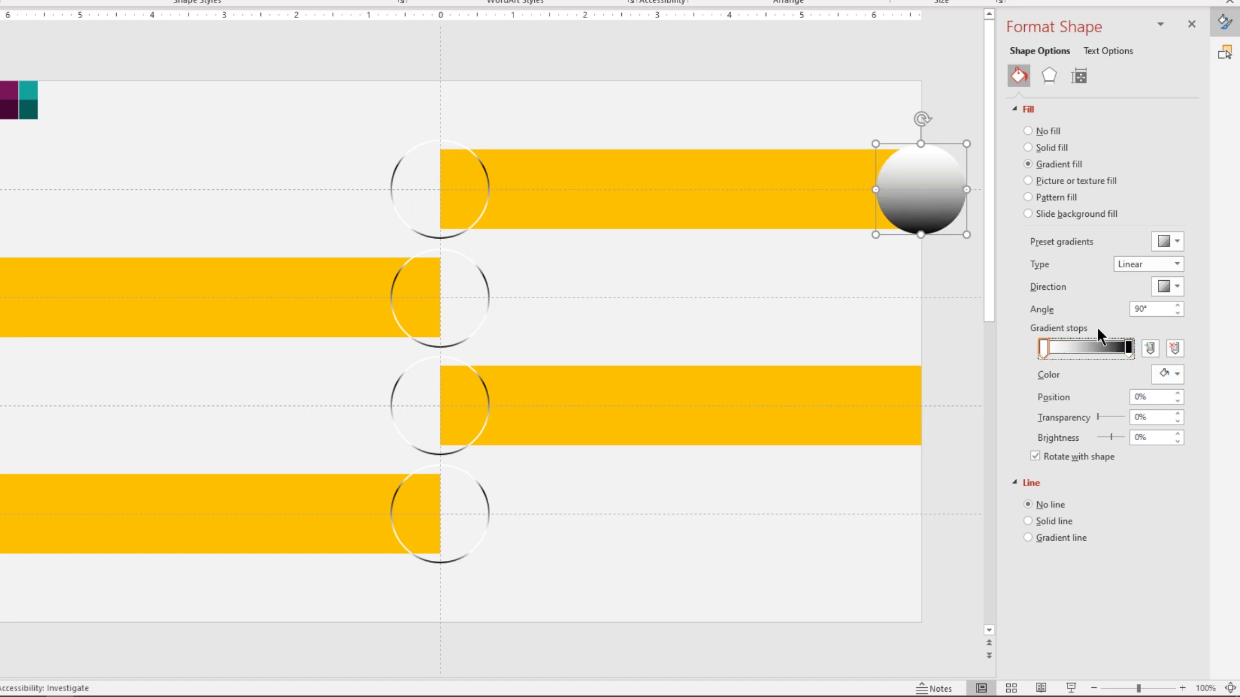
{"action": "left_click", "coordinate": [1170, 287]}
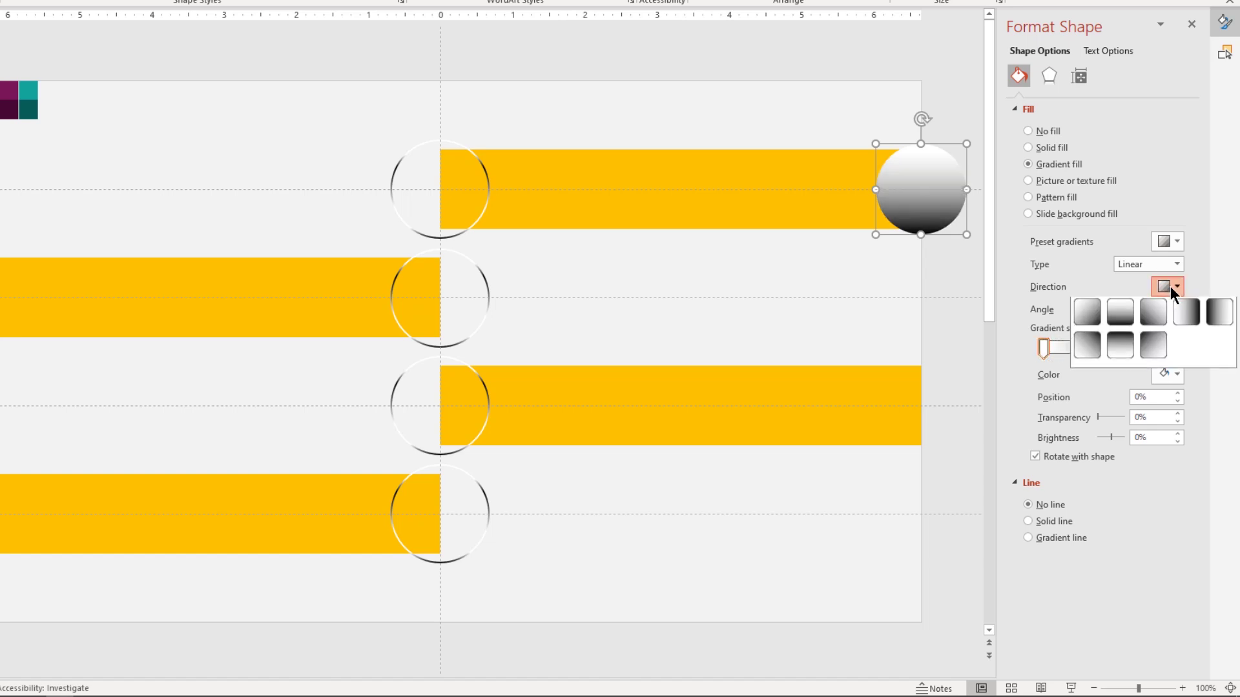
{"action": "left_click", "coordinate": [1091, 315]}
Colour the gradient stops orange and brown from the swatches, then copy the ball to the second bar's left end
{"action": "left_click", "coordinate": [1170, 374]}
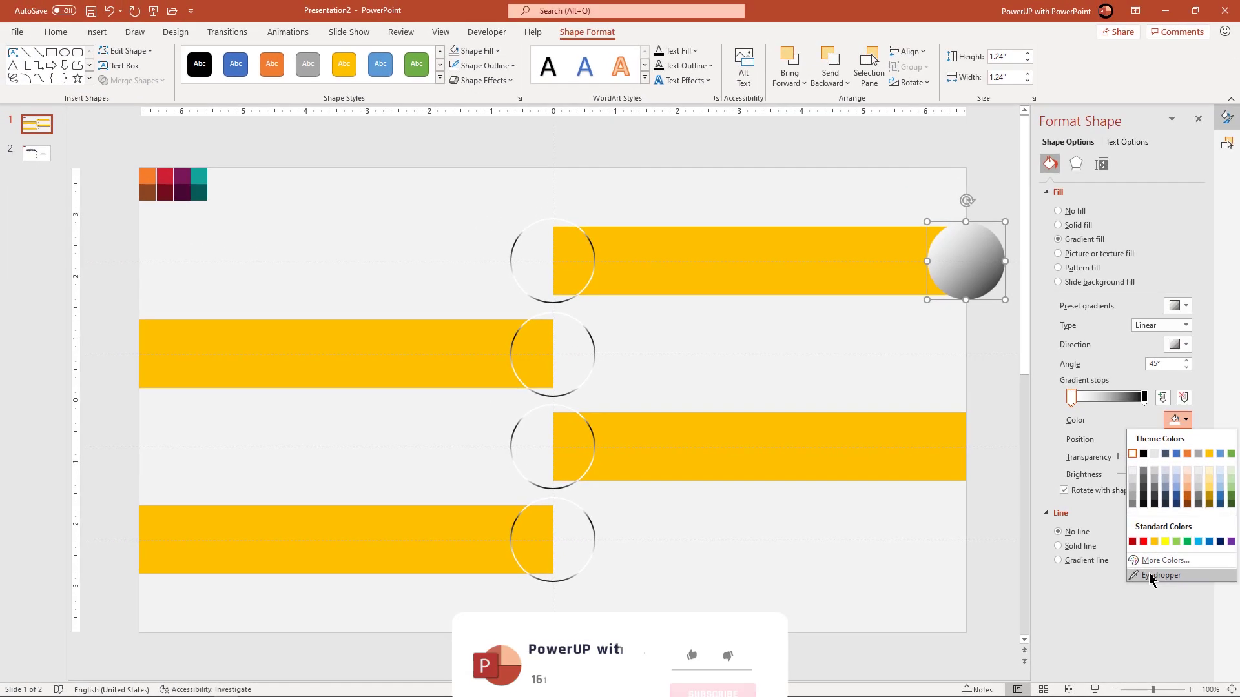
{"action": "left_click", "coordinate": [1138, 557]}
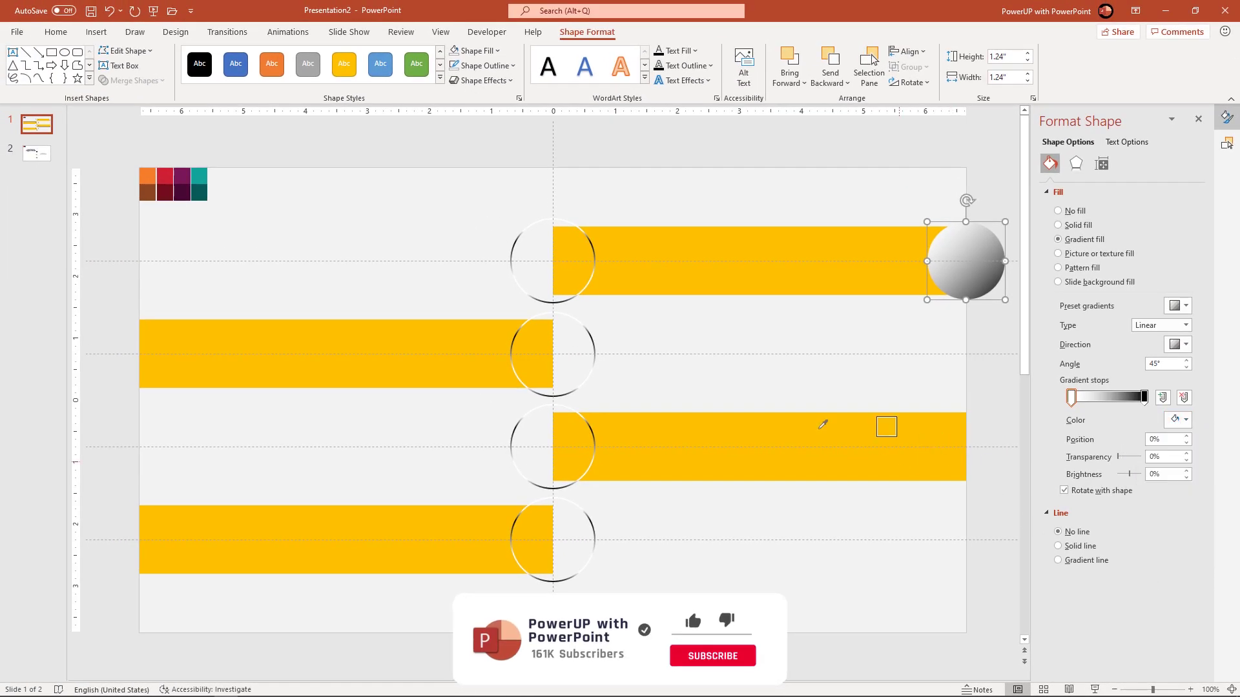
{"action": "left_click", "coordinate": [158, 174]}
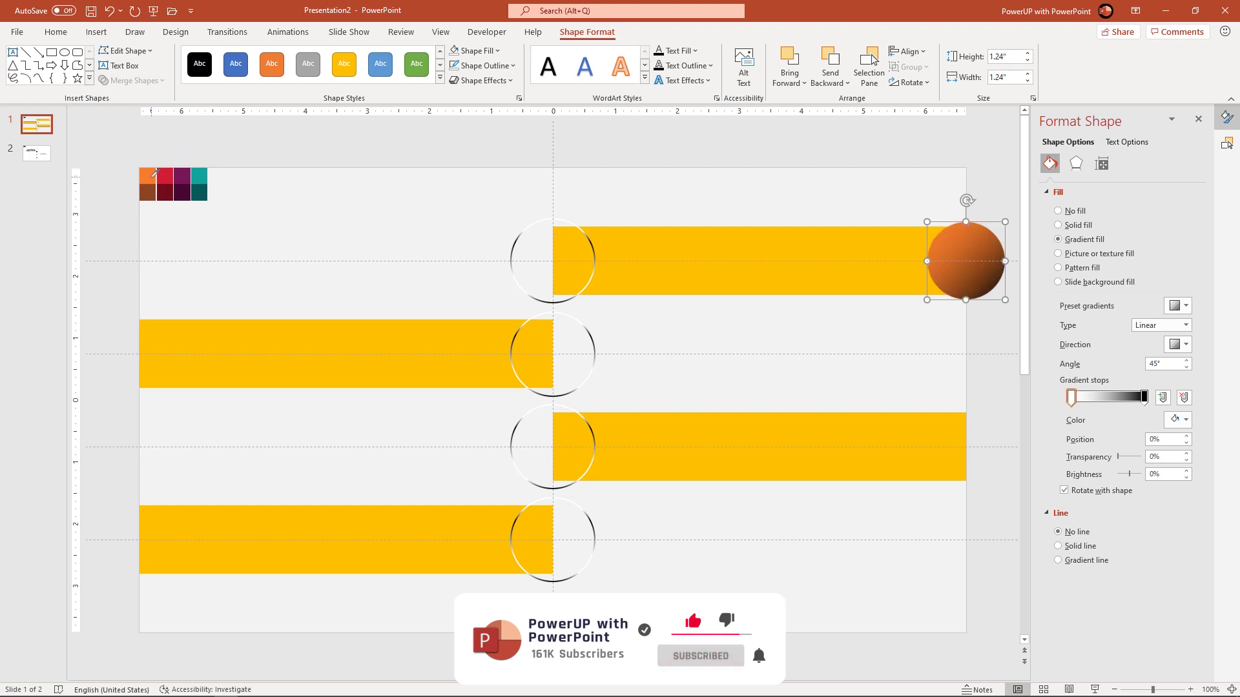
{"action": "left_click", "coordinate": [1144, 397]}
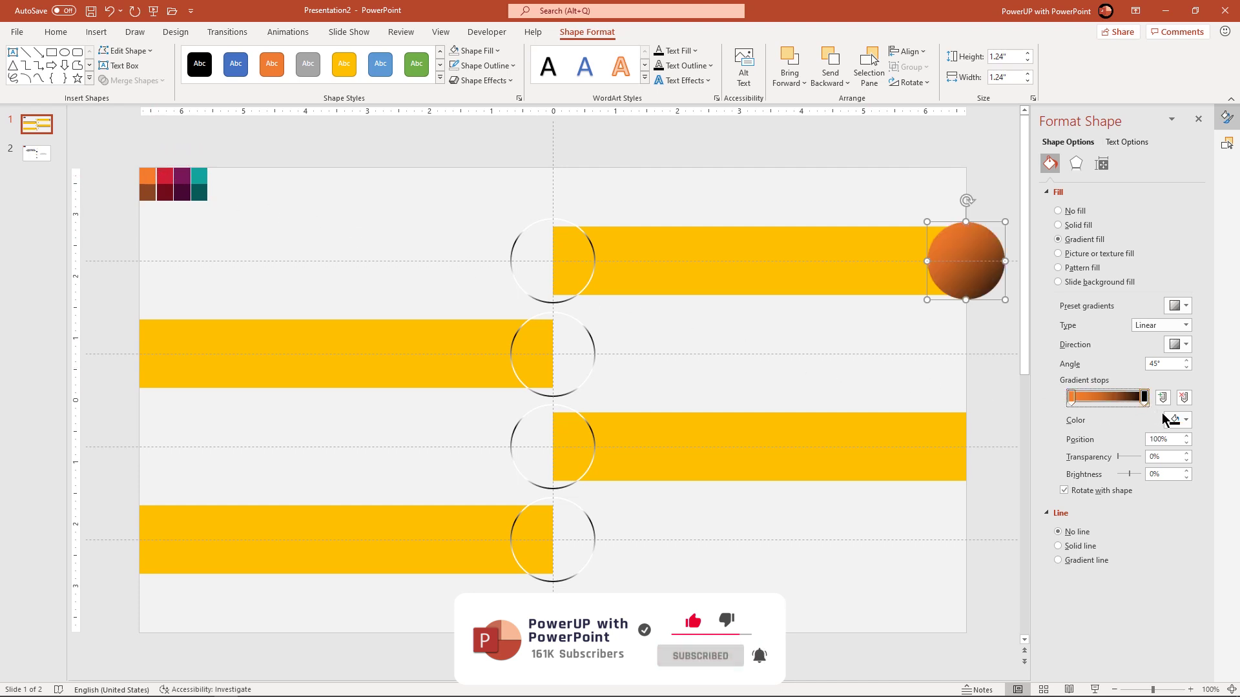
{"action": "left_click", "coordinate": [1175, 420]}
{"action": "left_click", "coordinate": [1146, 612]}
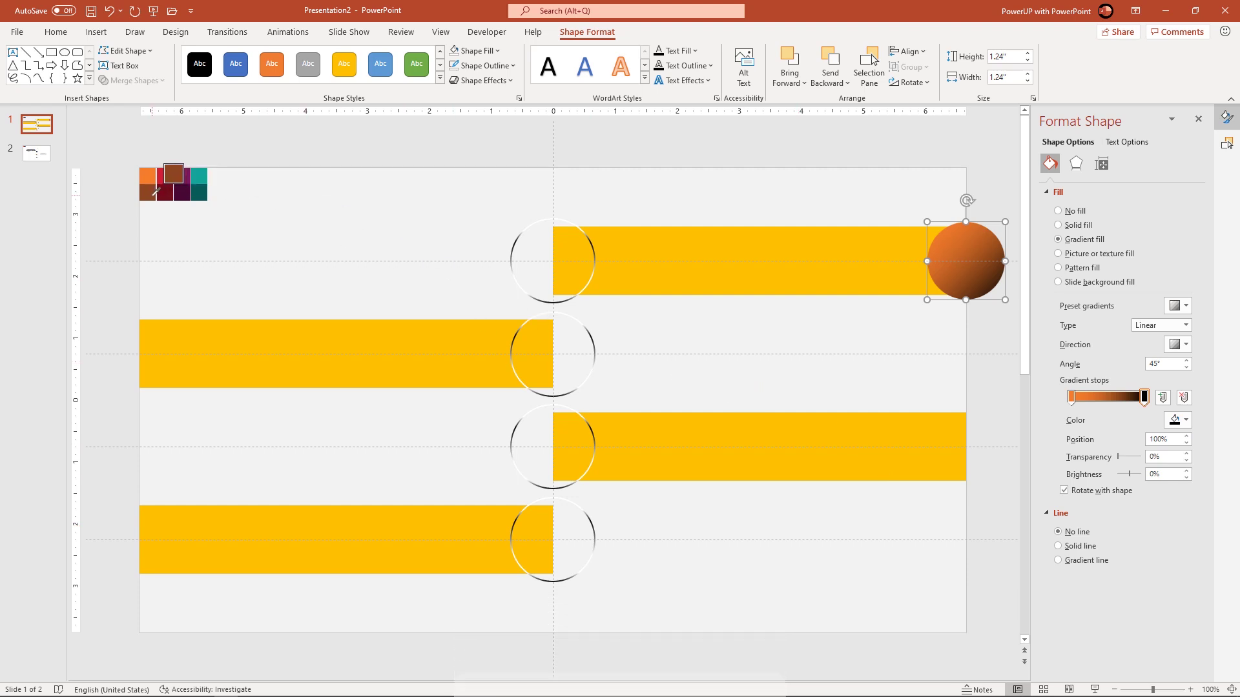
{"action": "left_click", "coordinate": [155, 193]}
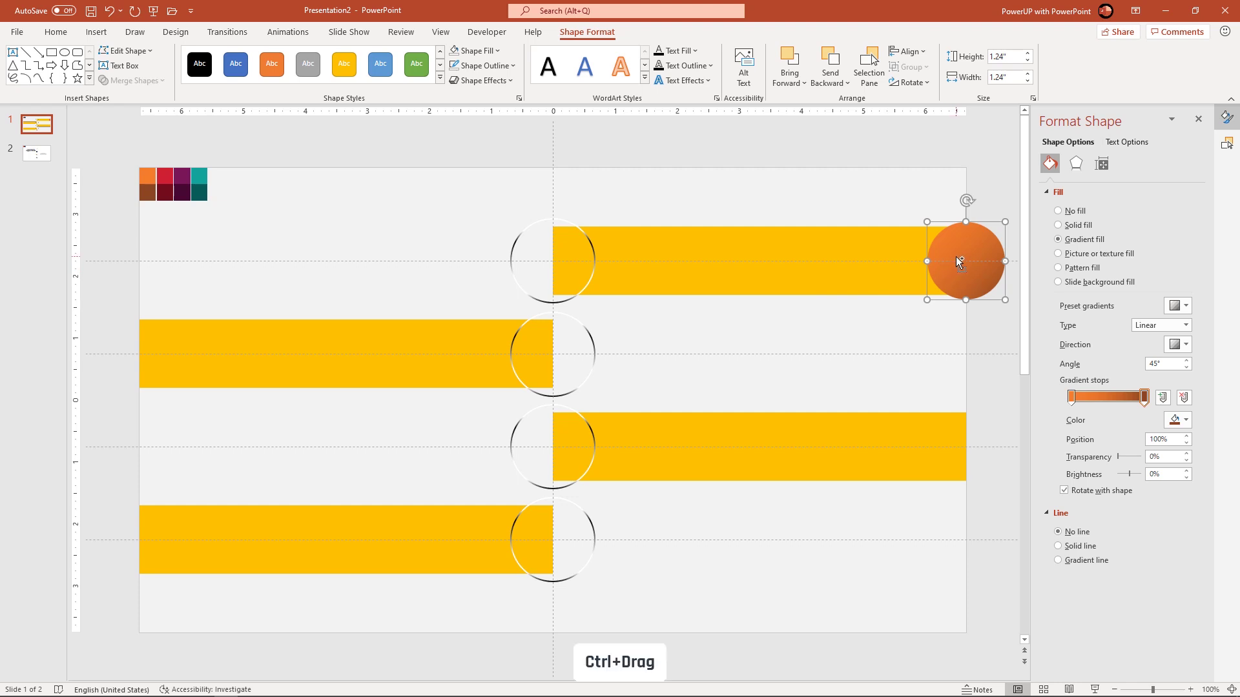
{"action": "left_click_drag", "start_coordinate": [955, 257], "coordinate": [129, 349]}
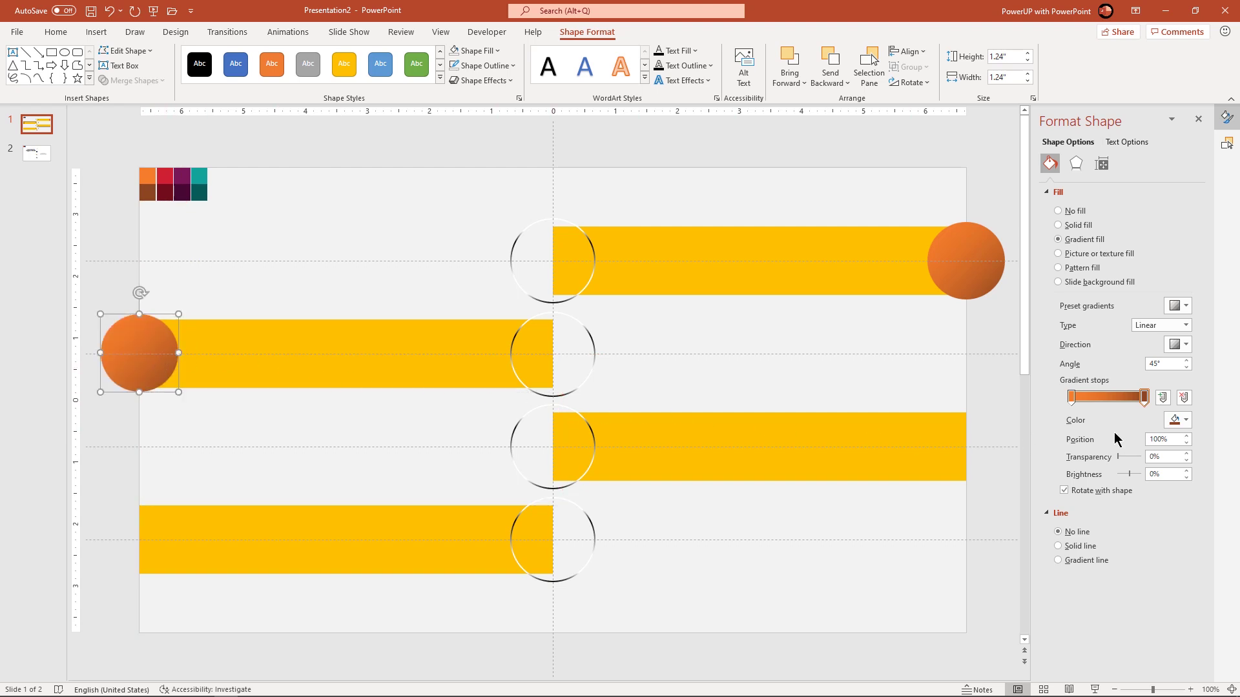
{"action": "left_click", "coordinate": [1184, 421]}
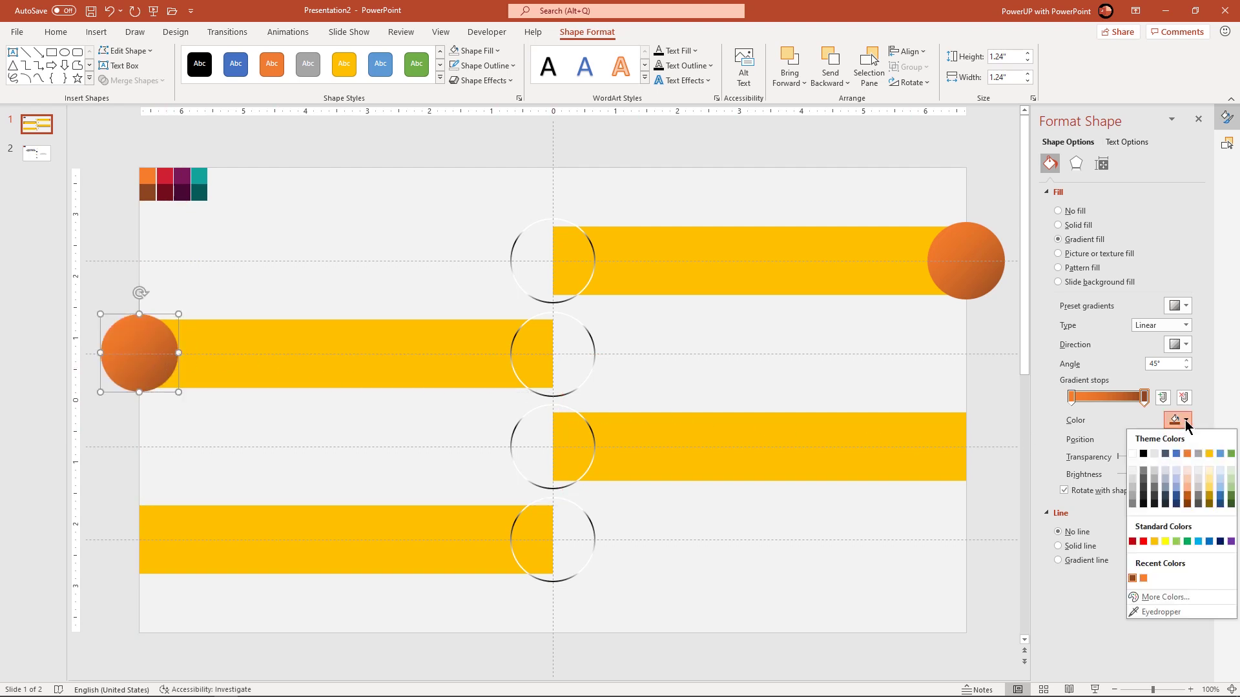
Give the second-row ball a crimson-to-dark-red gradient sampled from the swatches
{"action": "left_click", "coordinate": [1139, 612]}
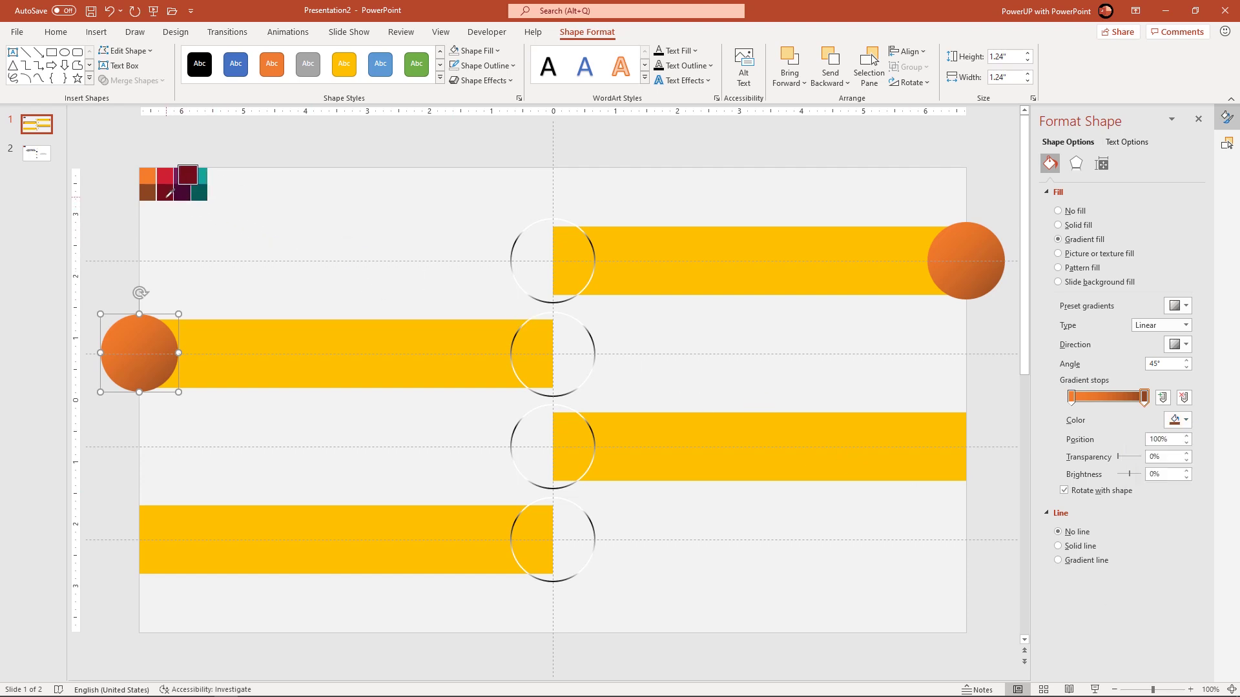
{"action": "left_click", "coordinate": [165, 192]}
{"action": "left_click", "coordinate": [1071, 396]}
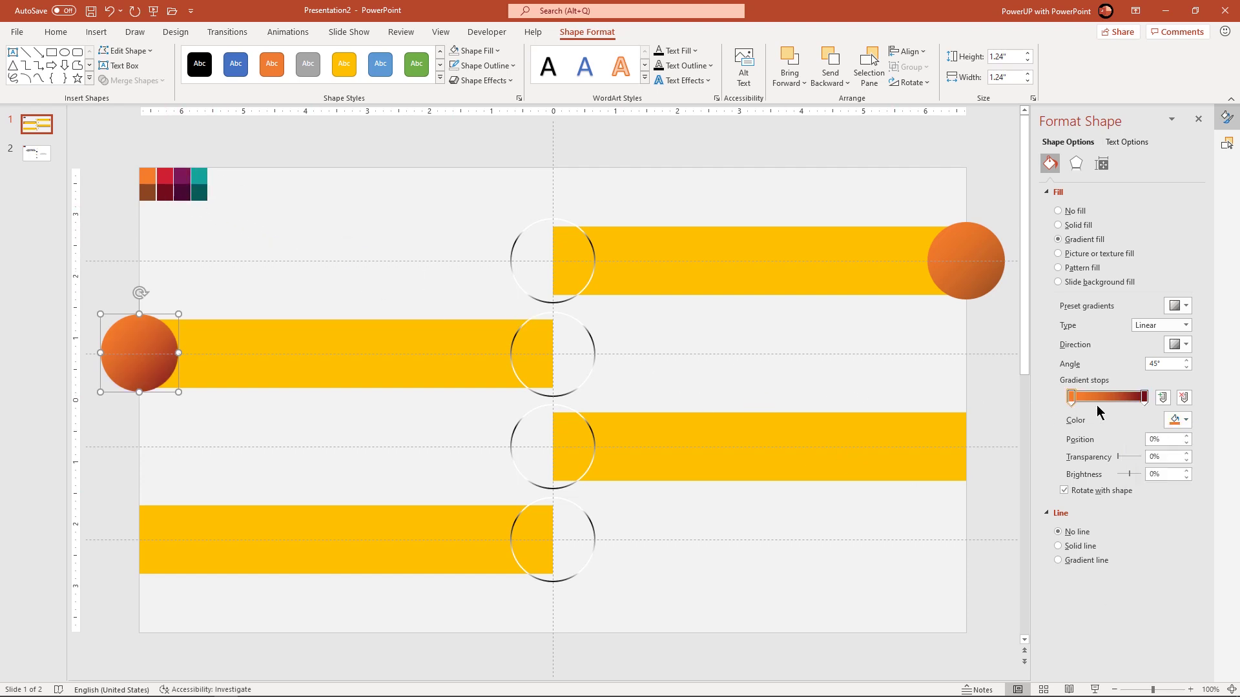
{"action": "left_click", "coordinate": [1184, 420]}
{"action": "left_click", "coordinate": [1146, 613]}
{"action": "left_click", "coordinate": [165, 175]}
Copy the orange and red balls down onto the third and fourth bars
{"action": "left_click", "coordinate": [963, 289], "text": "ctrl+shift"}
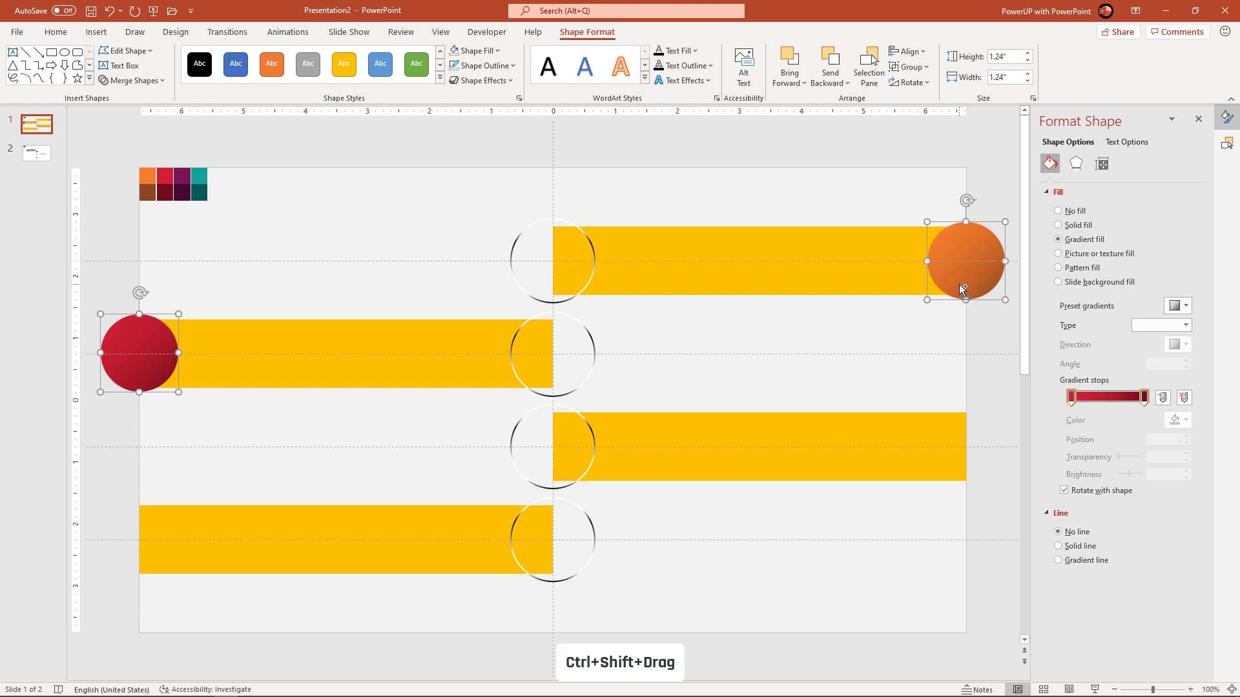
{"action": "left_click_drag", "start_coordinate": [961, 276], "coordinate": [970, 458]}
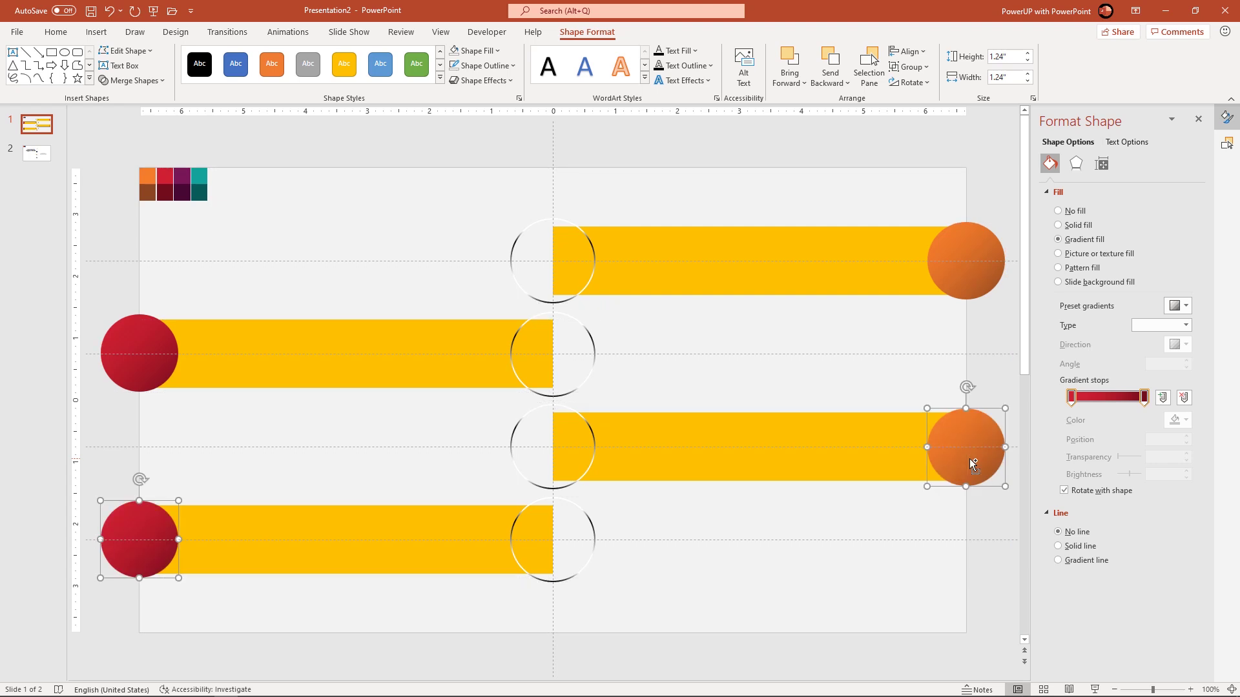
{"action": "left_click", "coordinate": [1001, 513]}
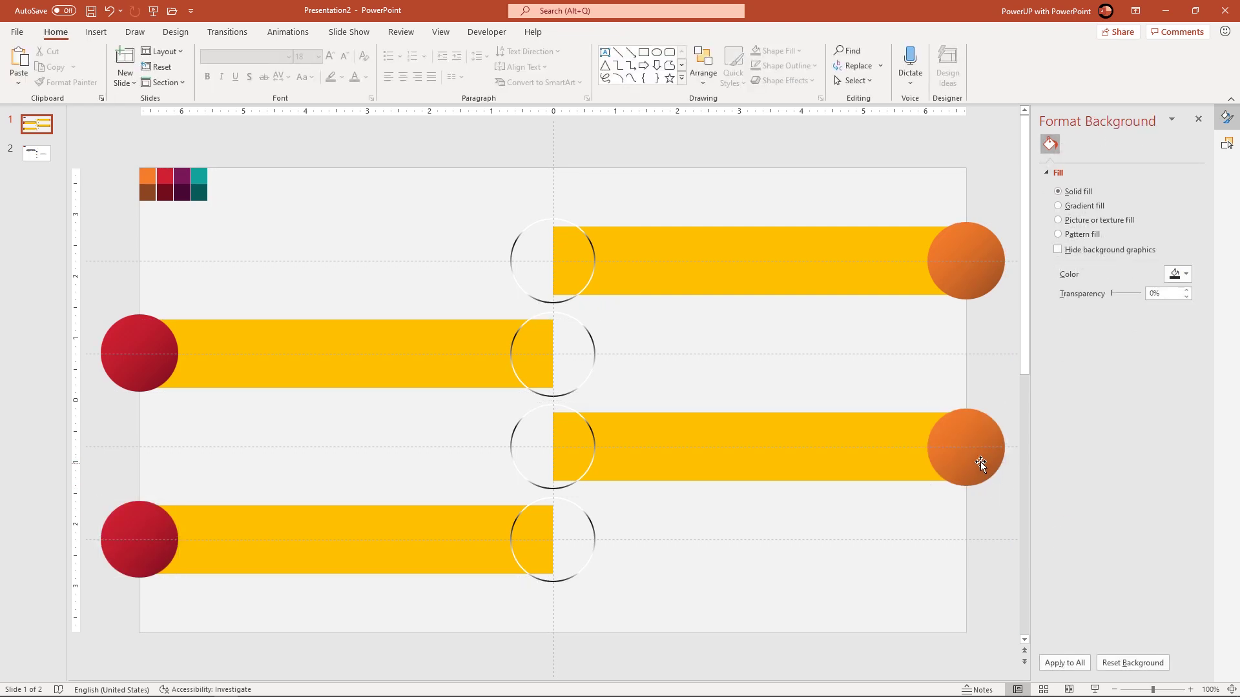
Recolour the third-row ball with a purple-to-dark-maroon gradient from the swatches
{"action": "left_click", "coordinate": [980, 463]}
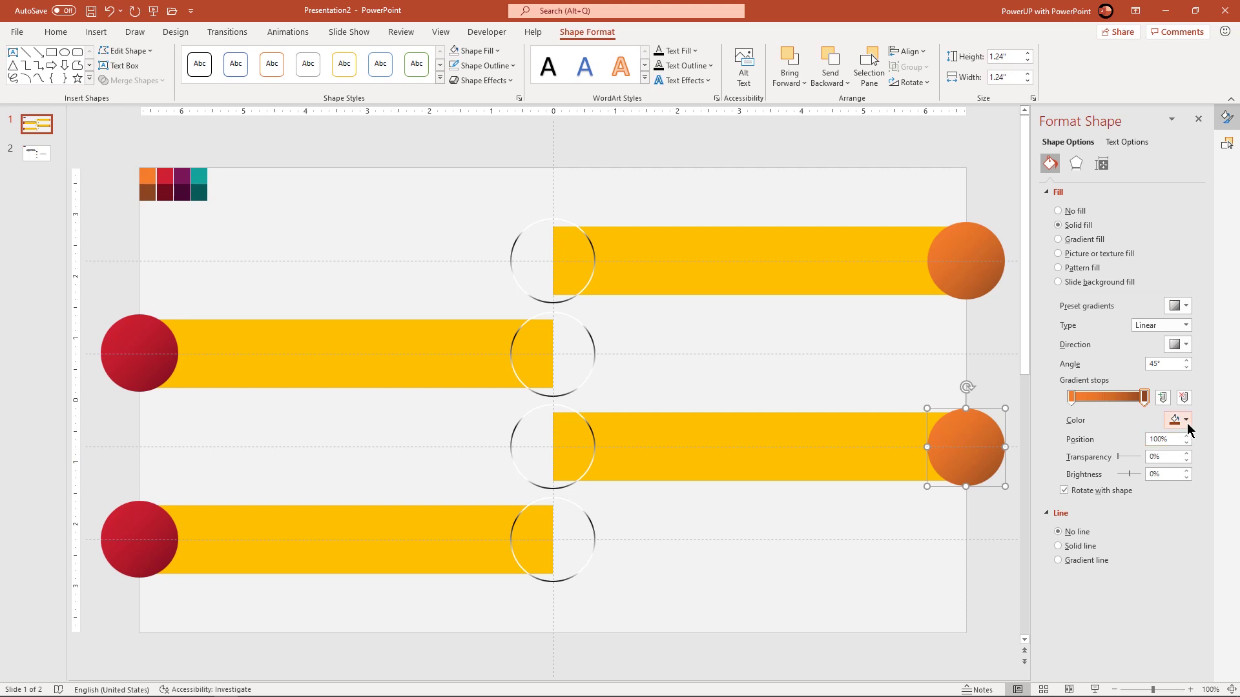
{"action": "left_click", "coordinate": [1187, 421]}
{"action": "left_click", "coordinate": [1150, 613]}
{"action": "left_click", "coordinate": [166, 192]}
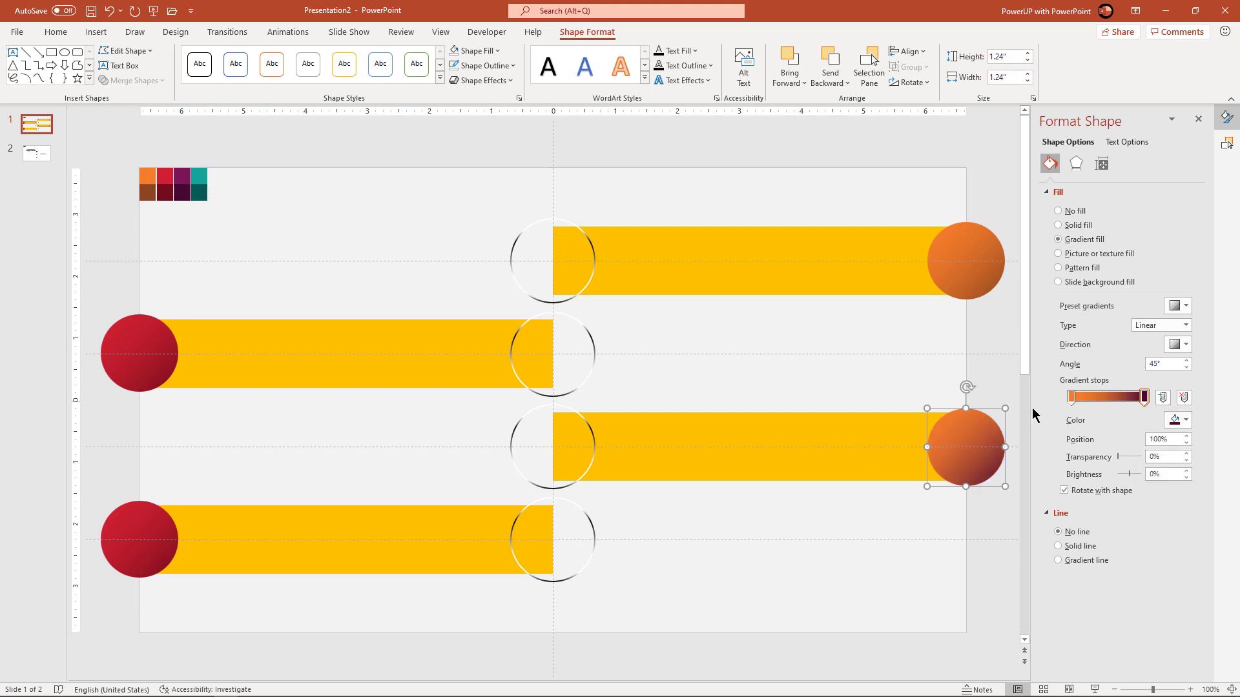
{"action": "left_click", "coordinate": [1070, 397]}
{"action": "left_click", "coordinate": [1186, 421]}
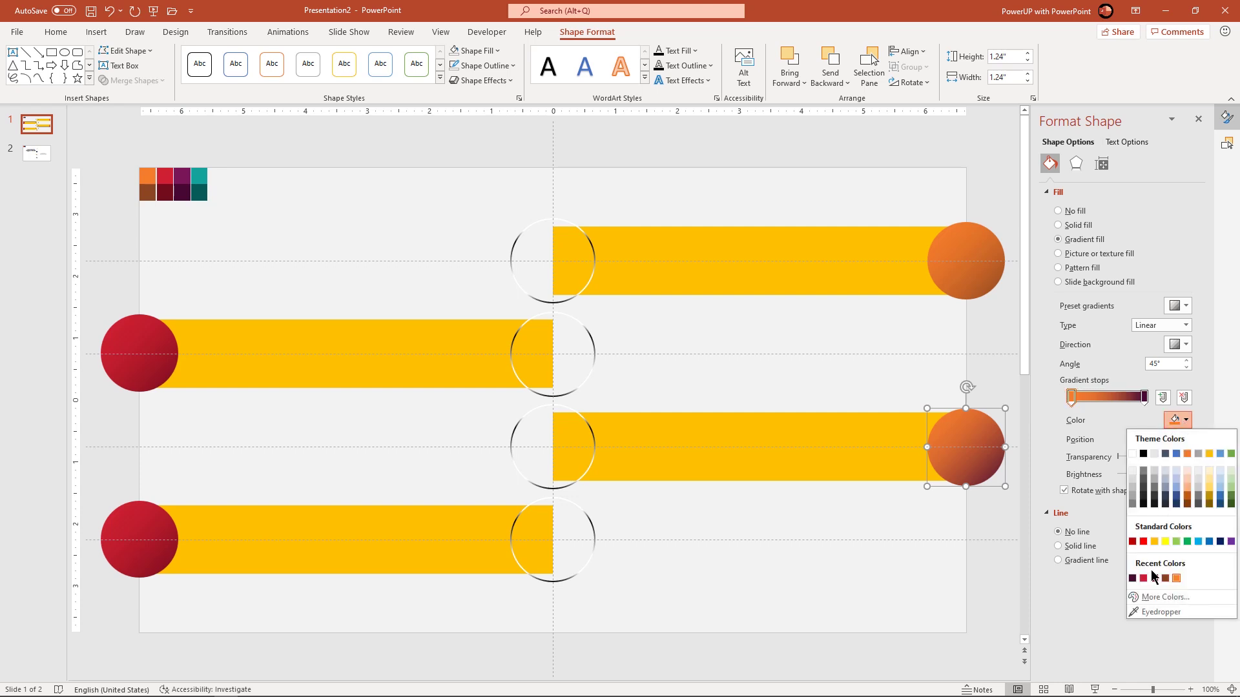
{"action": "left_click", "coordinate": [1149, 611]}
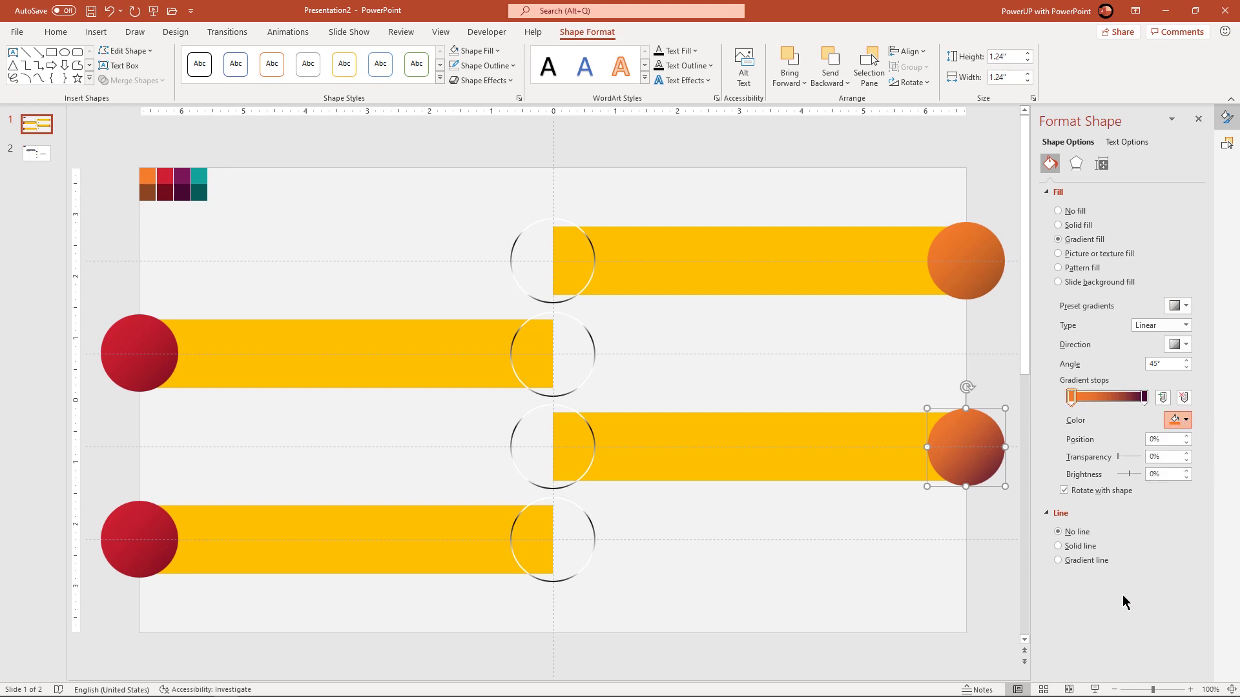
{"action": "left_click", "coordinate": [183, 170]}
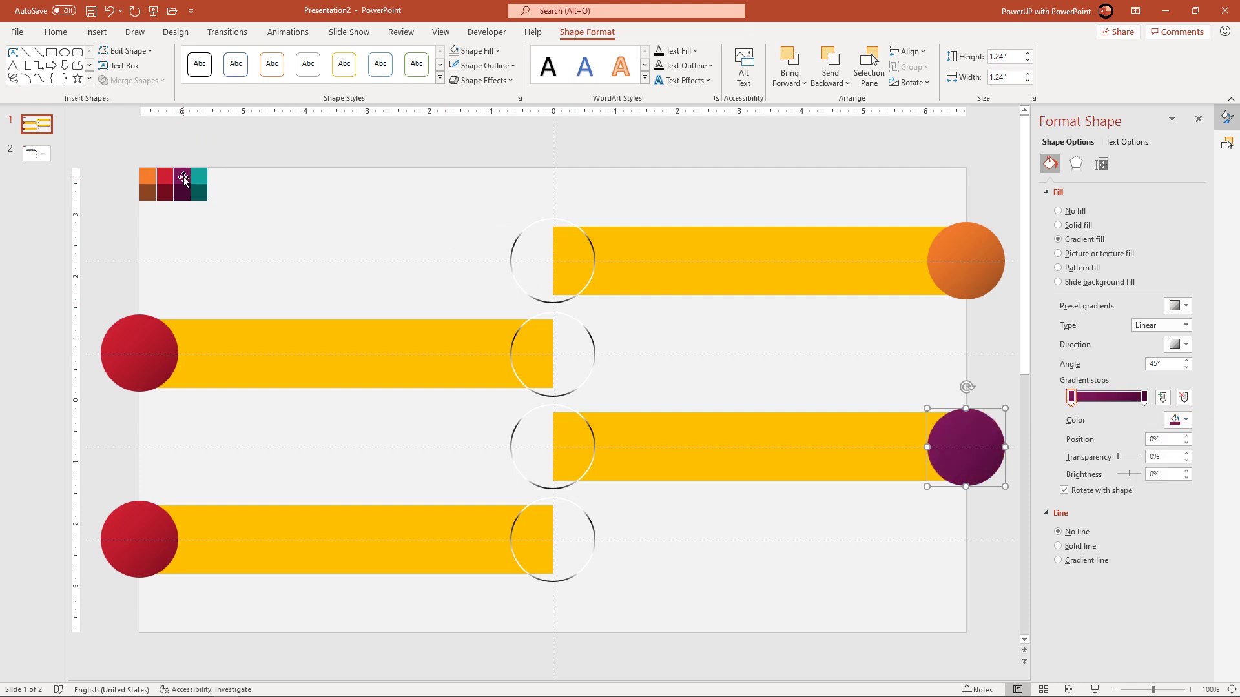
Recolour the bottom-left ball with a teal-to-dark-teal gradient from the swatches
{"action": "left_click", "coordinate": [157, 528]}
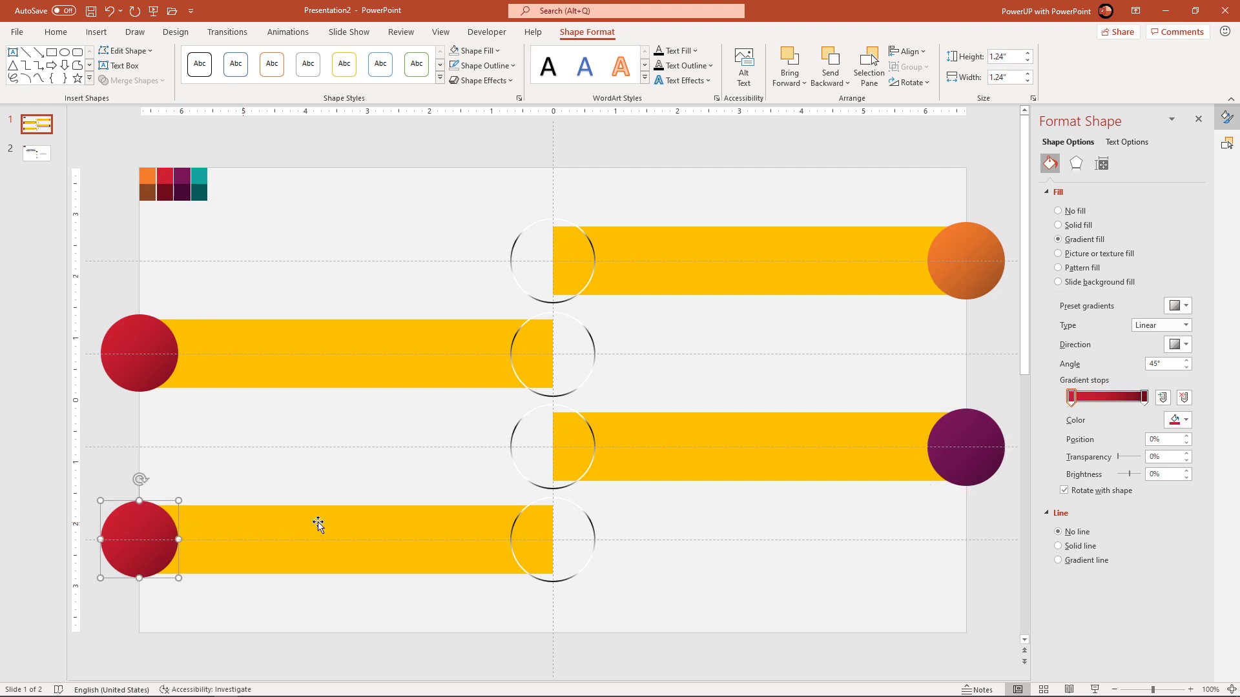
{"action": "left_click", "coordinate": [1177, 419]}
{"action": "left_click", "coordinate": [1148, 613]}
{"action": "left_click", "coordinate": [200, 174]}
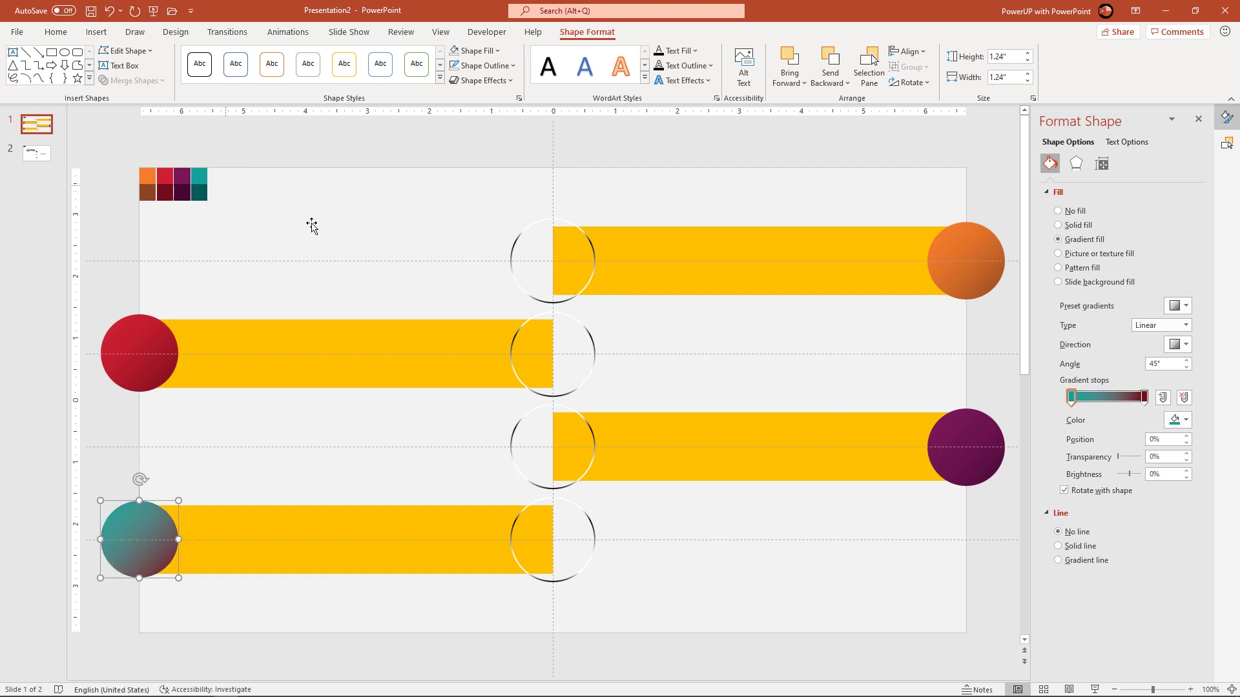
{"action": "left_click", "coordinate": [1143, 396]}
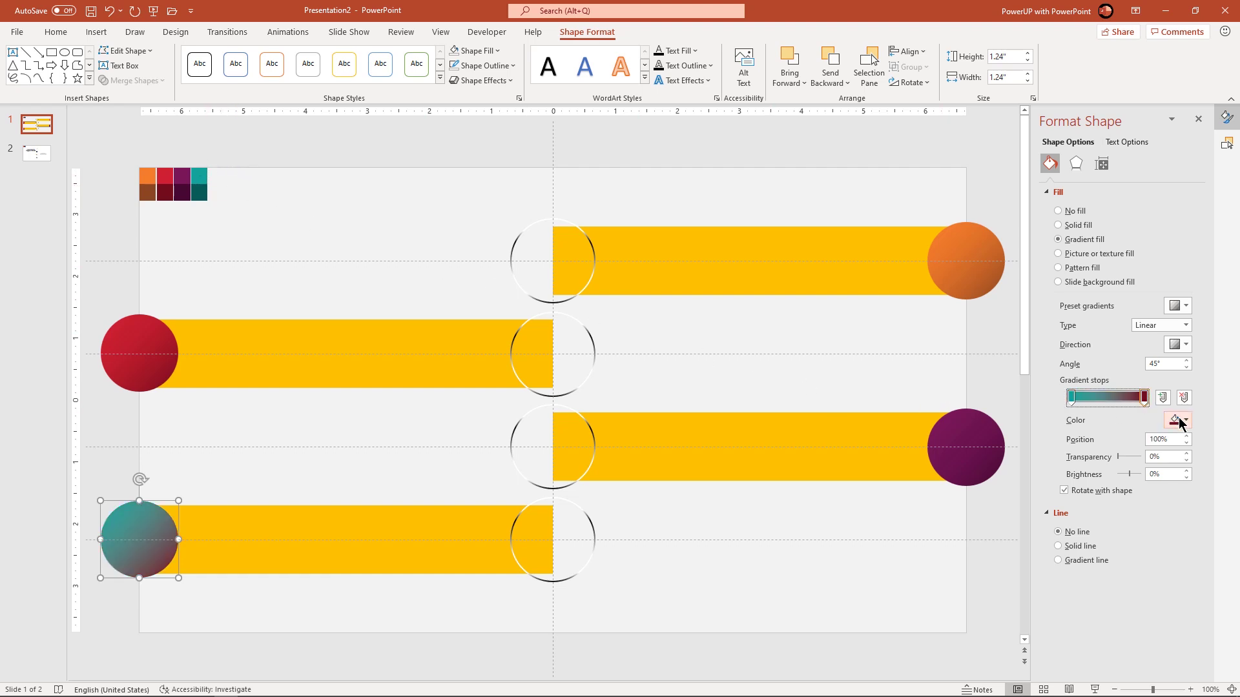
{"action": "left_click", "coordinate": [1176, 420]}
{"action": "left_click", "coordinate": [1148, 612]}
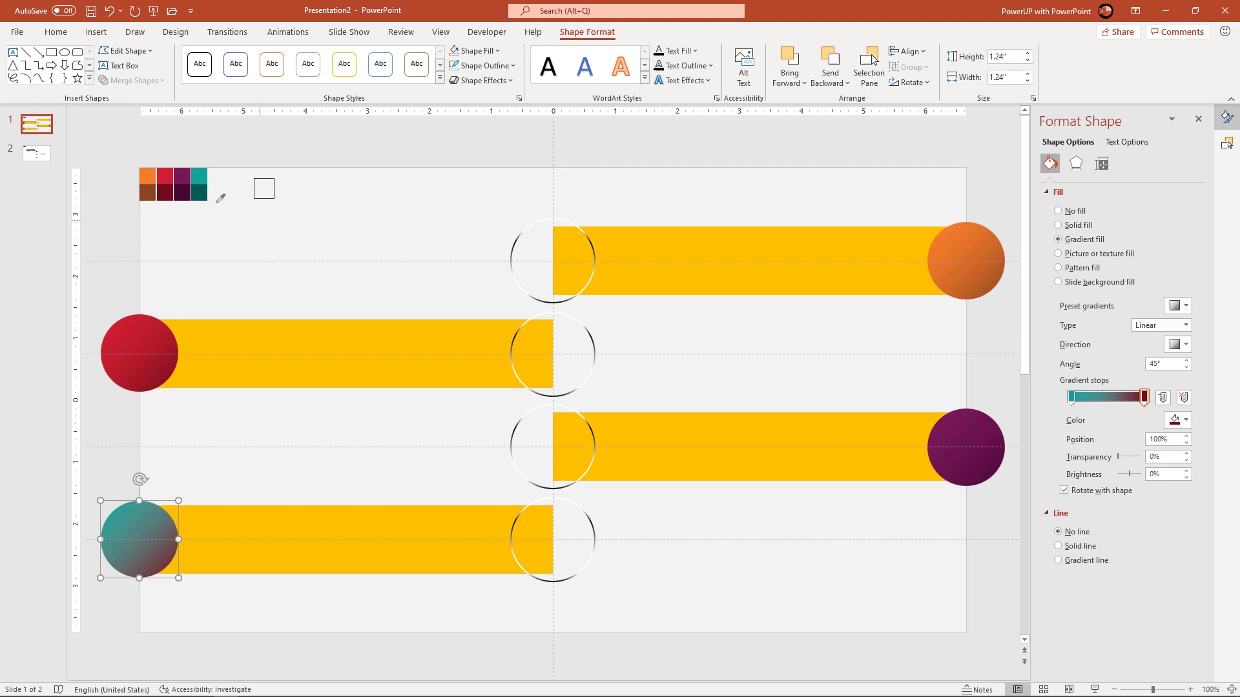
{"action": "left_click", "coordinate": [202, 197]}
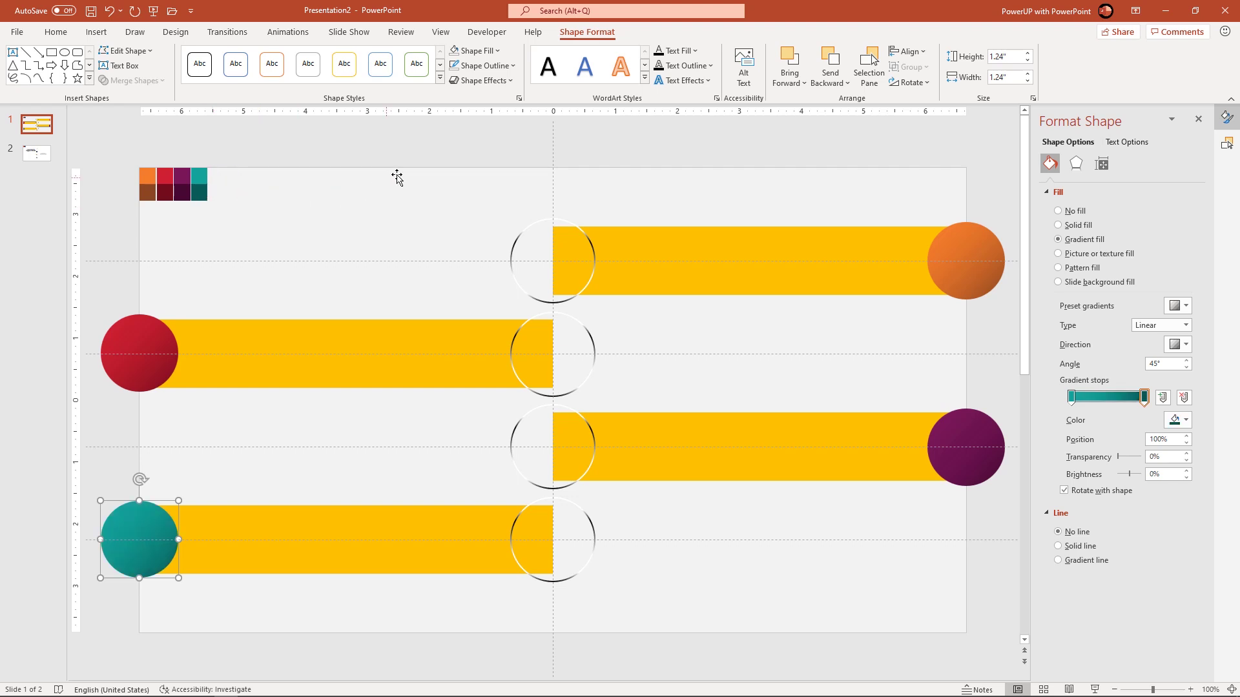
{"action": "left_click", "coordinate": [432, 149]}
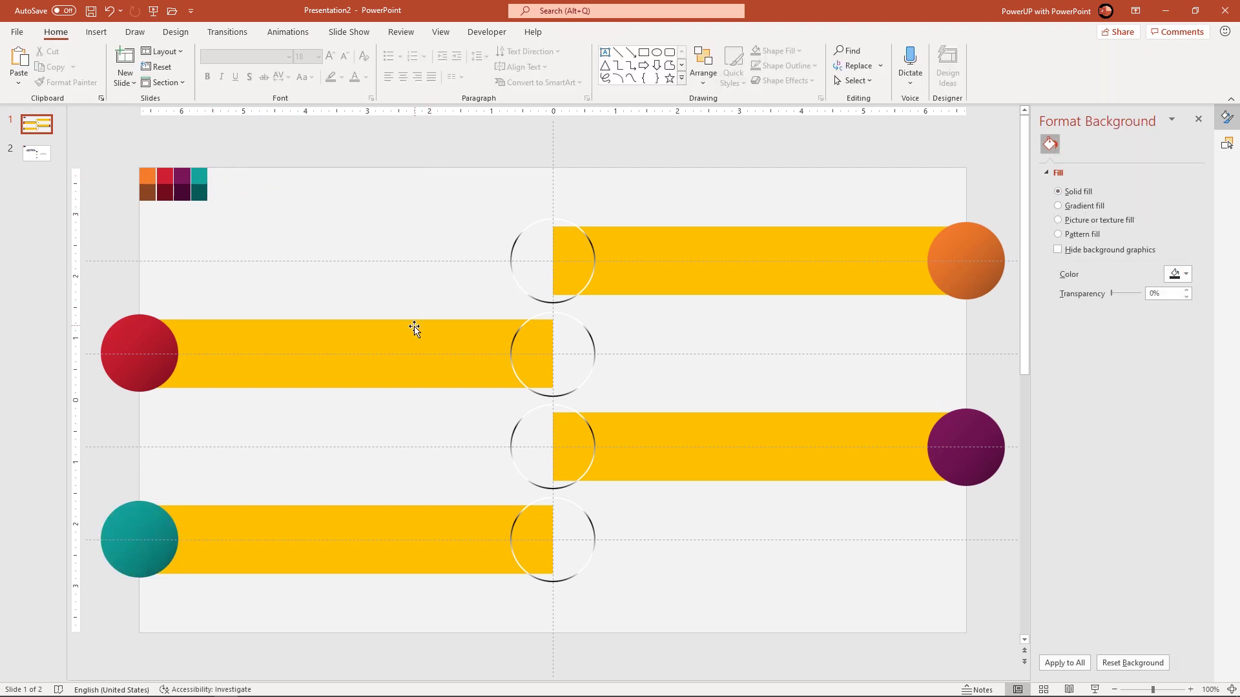
Stretch all four gold bars to the balls' 1.24 in height
{"action": "left_click", "coordinate": [402, 348]}
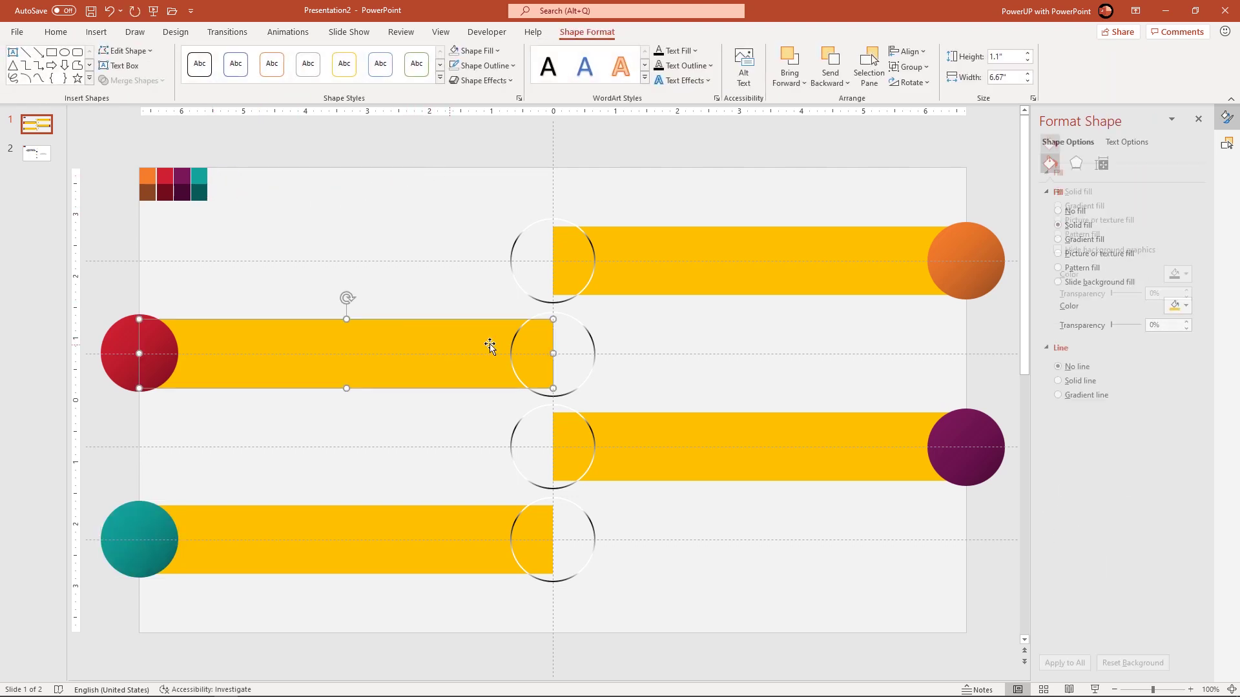
{"action": "left_click", "coordinate": [644, 266], "text": "shift"}
{"action": "left_click", "coordinate": [660, 430], "text": "shift"}
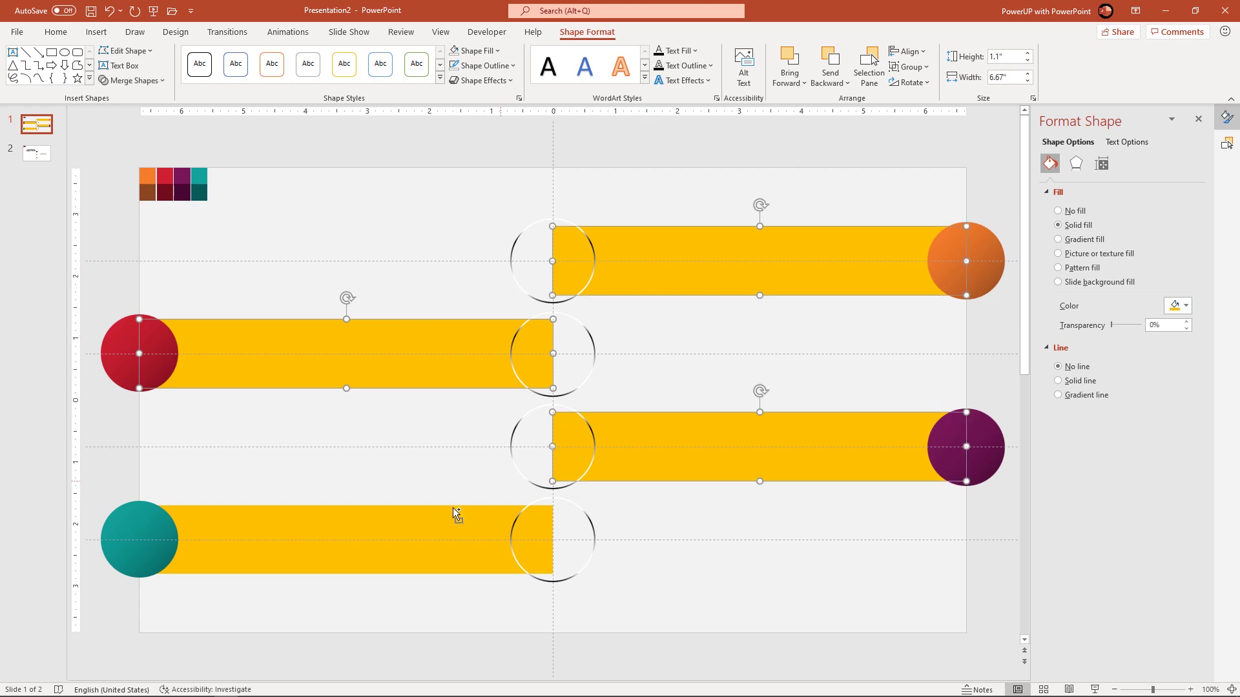
{"action": "left_click", "coordinate": [422, 523], "text": "shift"}
{"action": "left_click_drag", "start_coordinate": [348, 574], "coordinate": [340, 579]}
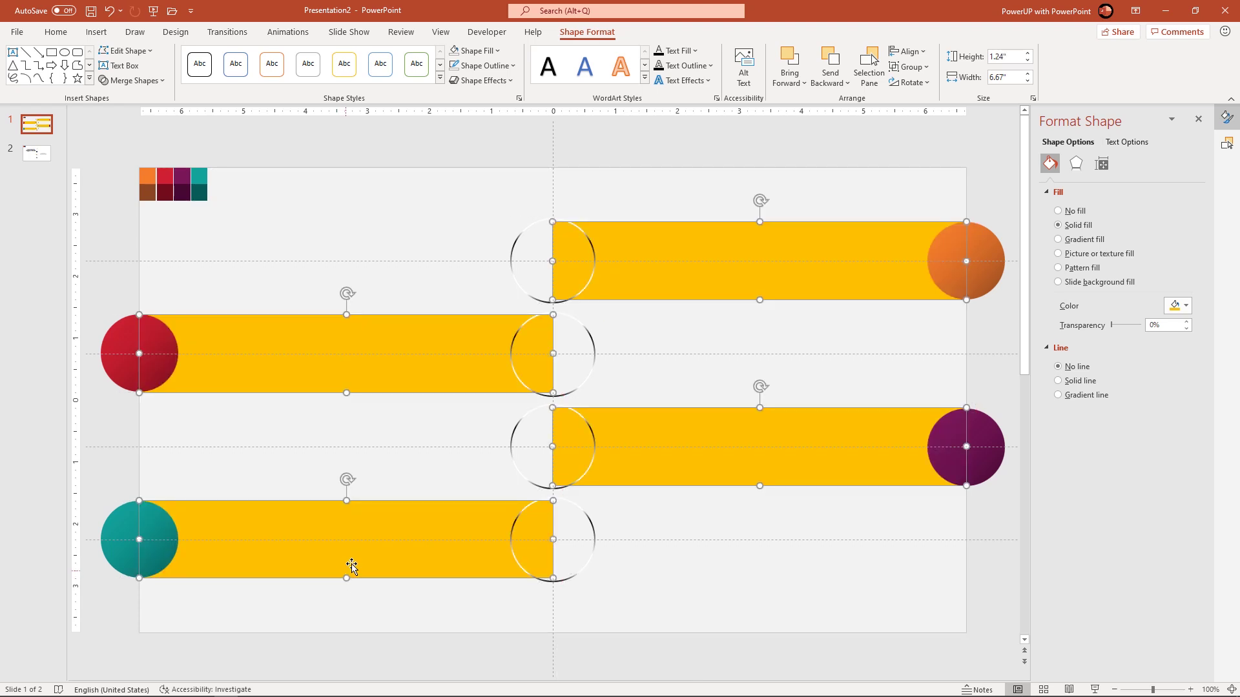
Fill the four bars white so they vanish into the slide
{"action": "left_click", "coordinate": [485, 52]}
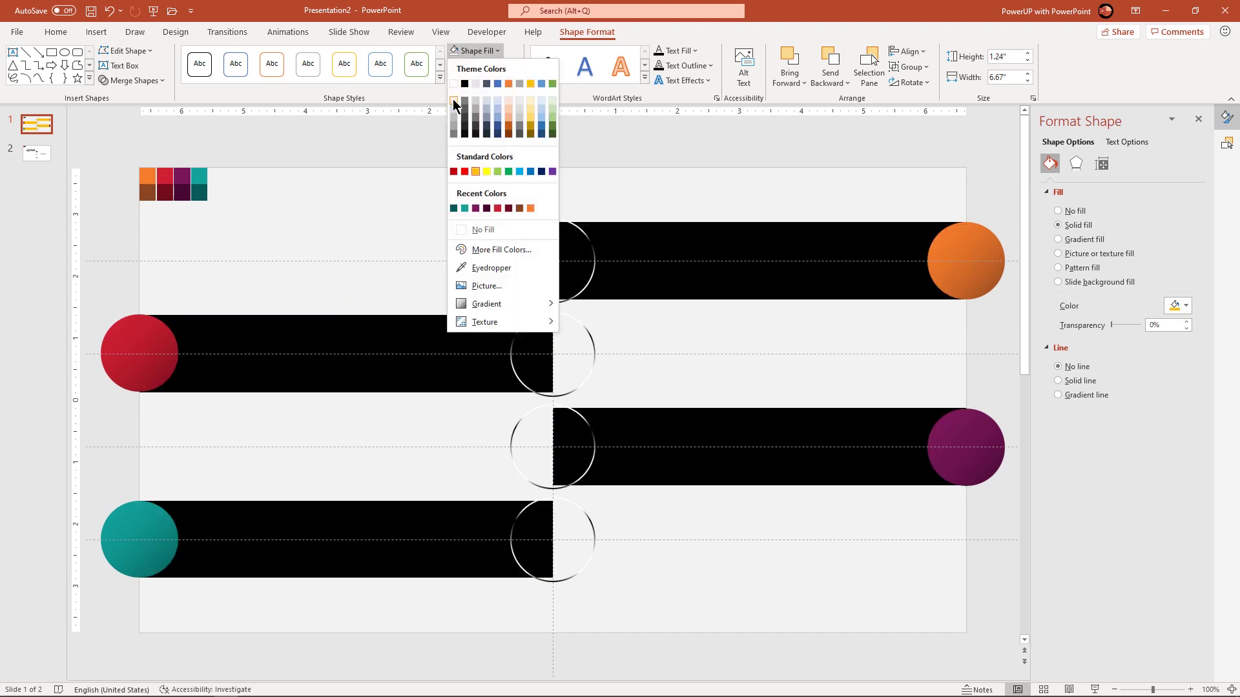
{"action": "left_click", "coordinate": [453, 101]}
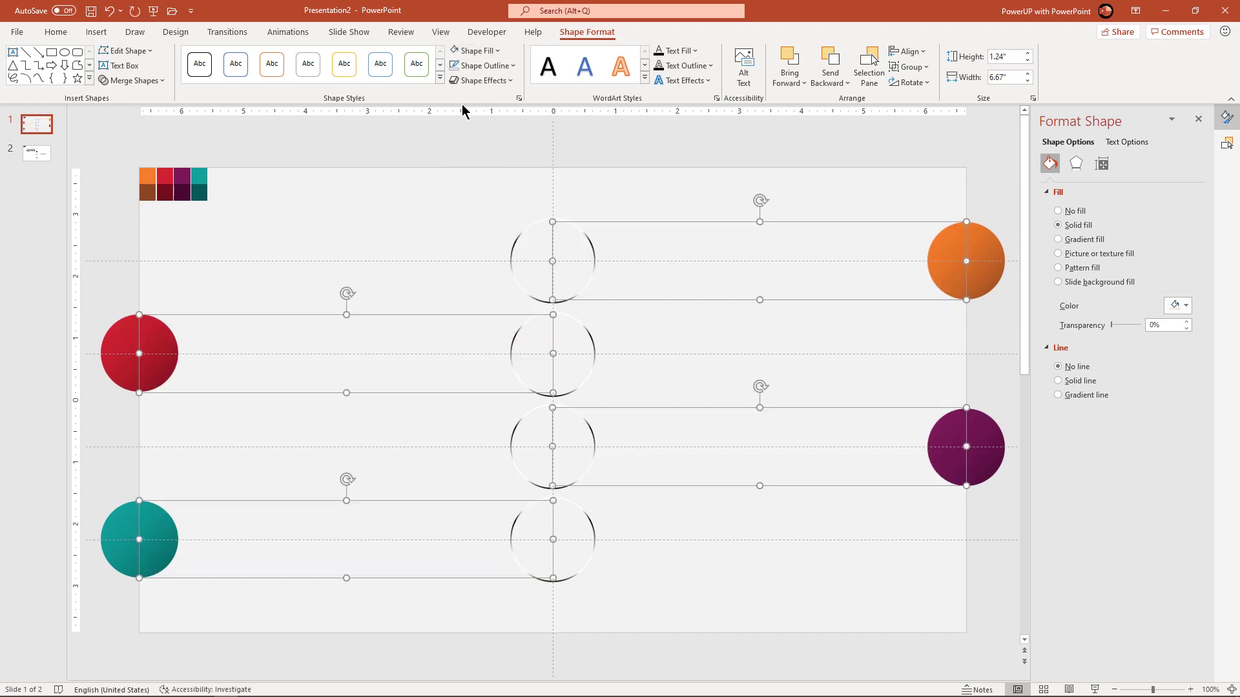
{"action": "left_click", "coordinate": [983, 571]}
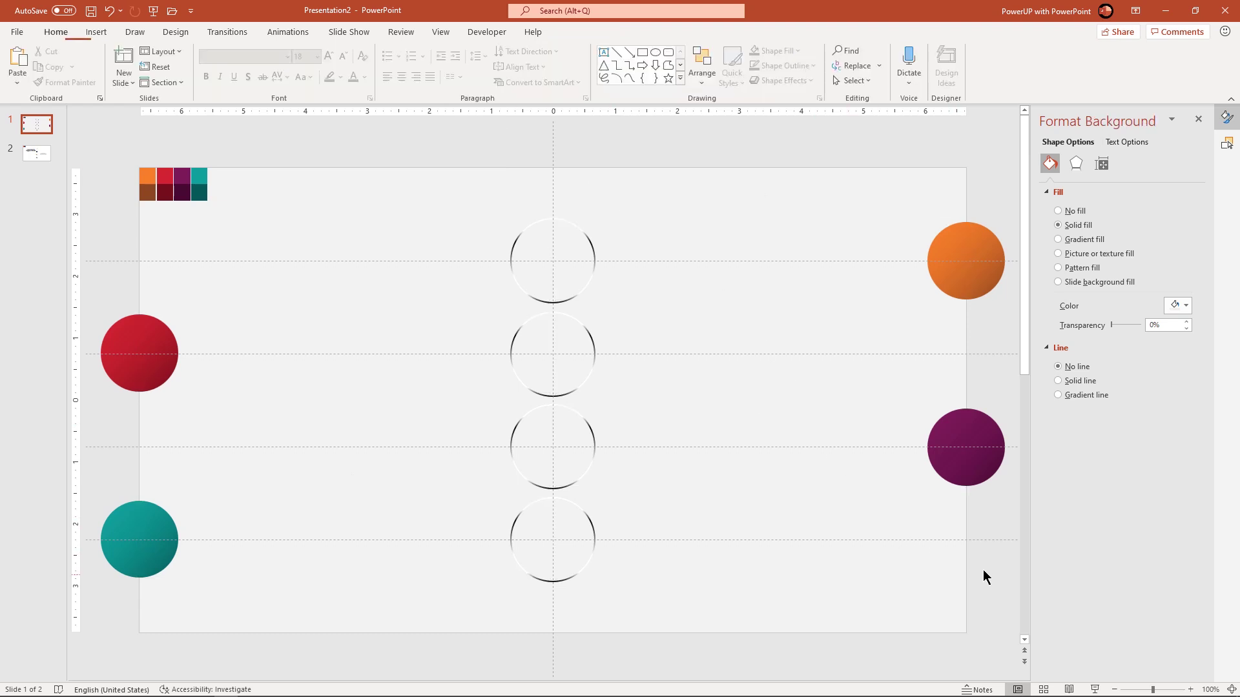
Group the orange ball and the purple ball each with its hidden bar
{"action": "left_click", "coordinate": [865, 276]}
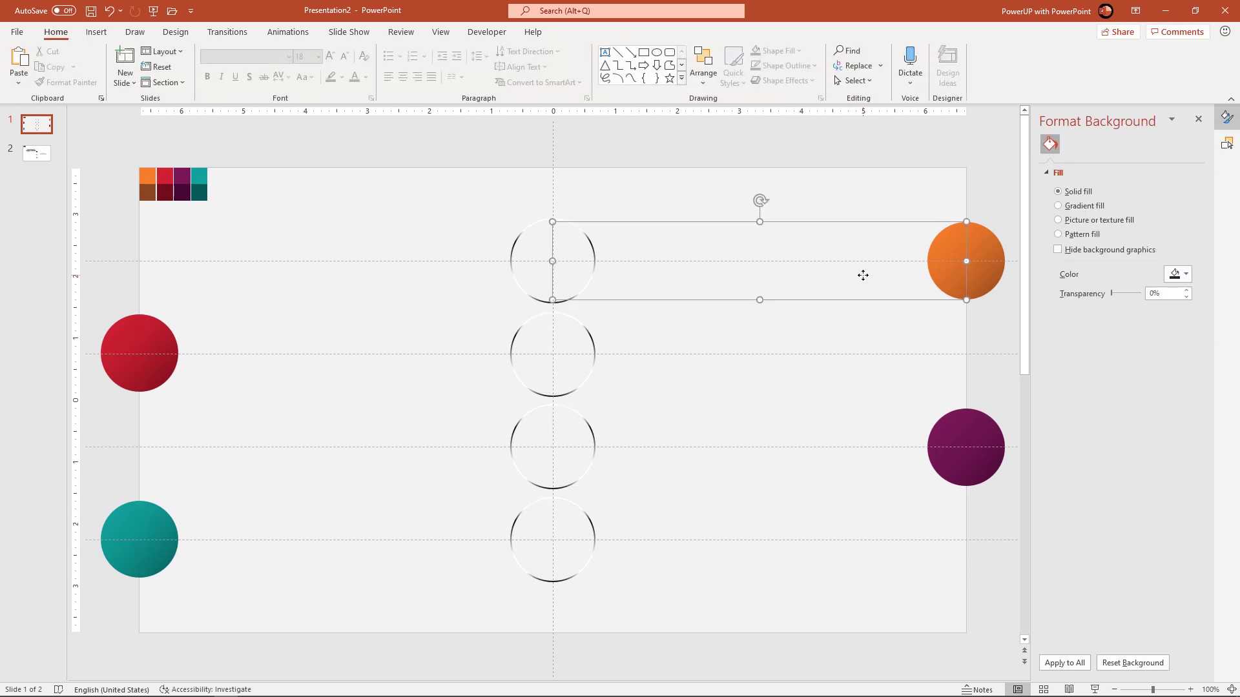
{"action": "left_click", "coordinate": [981, 282], "text": "shift"}
{"action": "right_click", "coordinate": [983, 277]}
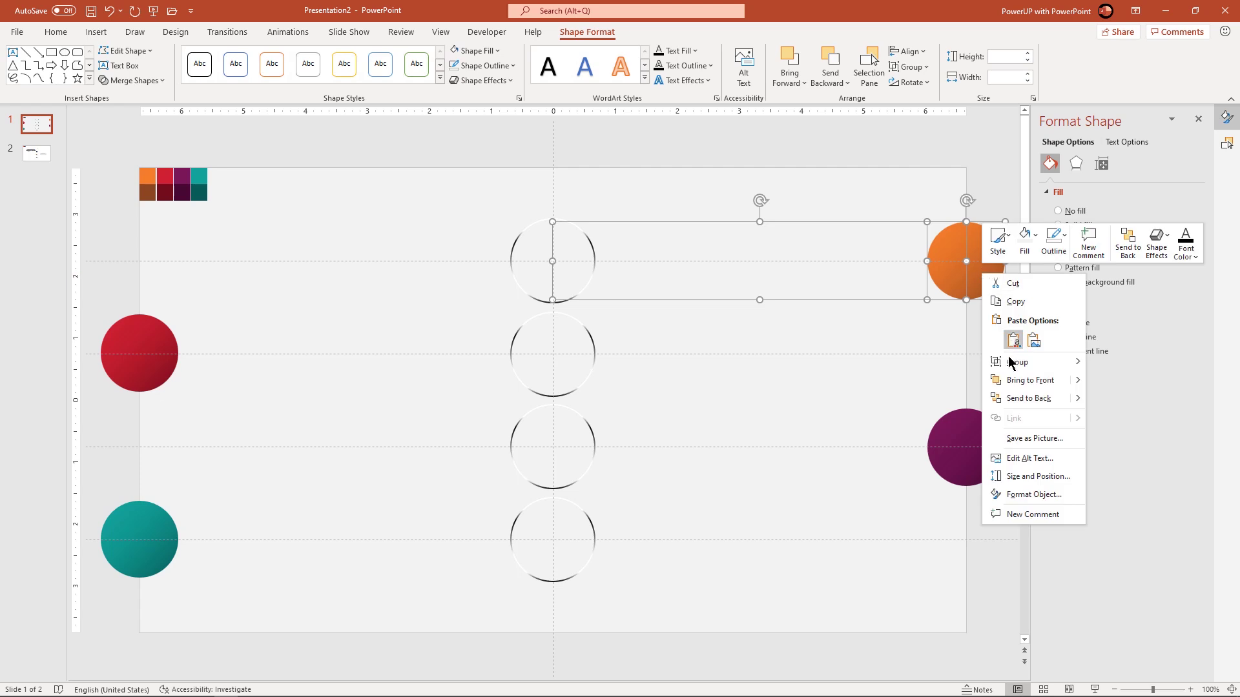
{"action": "mouse_move", "coordinate": [1048, 361]}
{"action": "left_click", "coordinate": [1109, 362]}
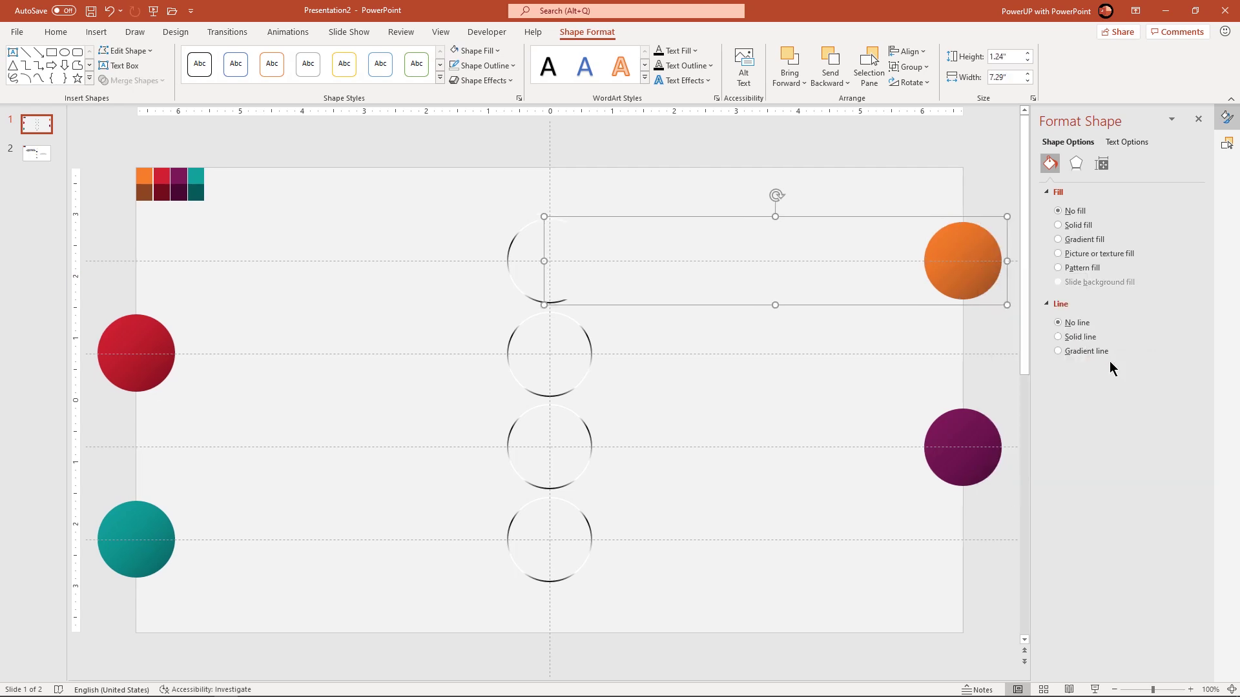
{"action": "left_click", "coordinate": [982, 452]}
{"action": "left_click", "coordinate": [811, 455], "text": "shift"}
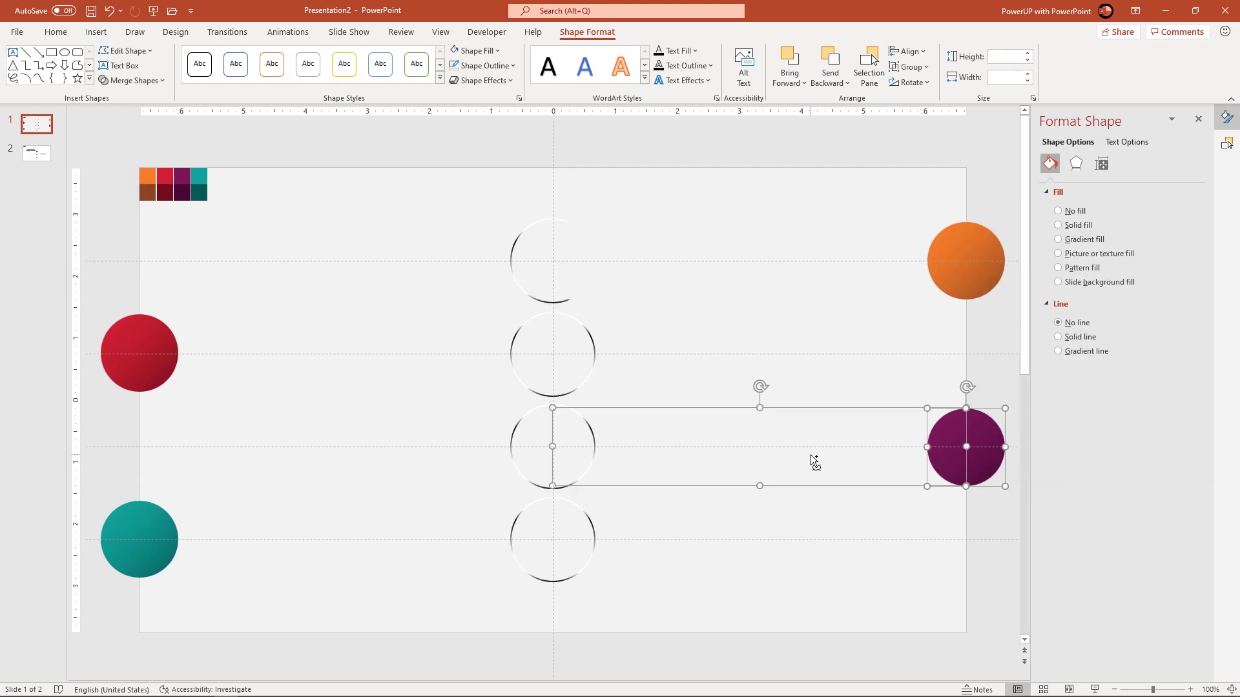
{"action": "right_click", "coordinate": [811, 455]}
{"action": "mouse_move", "coordinate": [859, 292]}
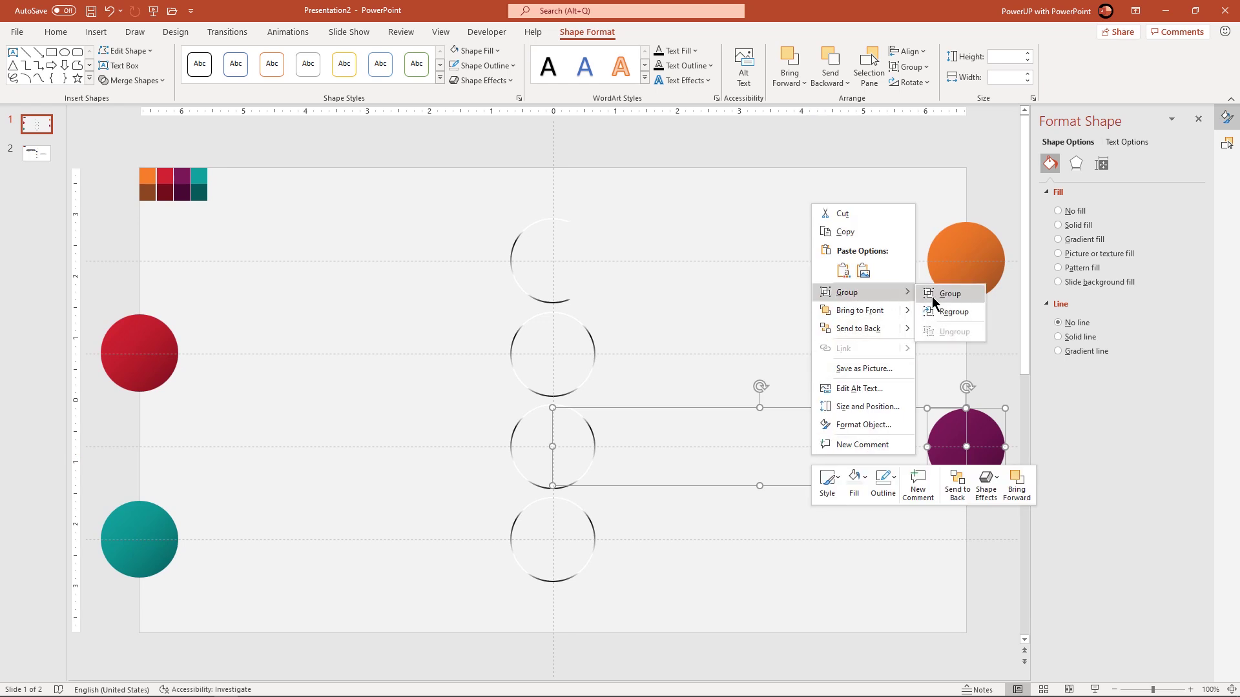
{"action": "left_click", "coordinate": [933, 295]}
Group the red ball and the teal ball each with its hidden bar
{"action": "left_click", "coordinate": [147, 333]}
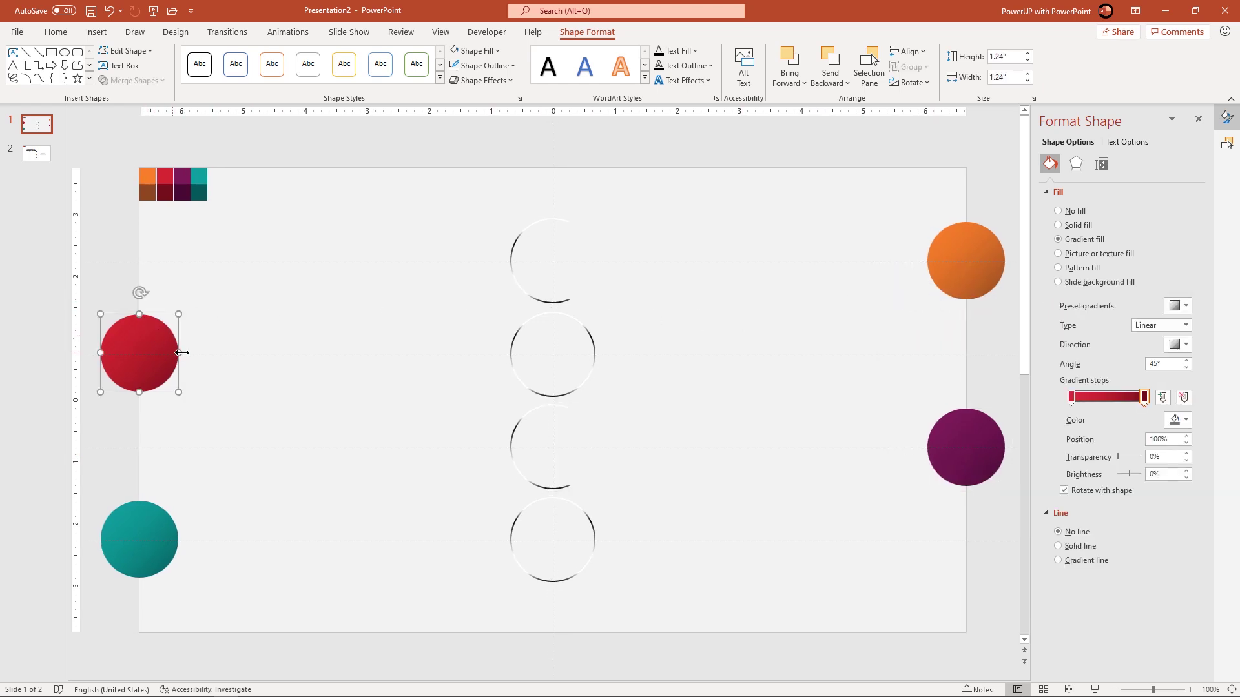
{"action": "left_click", "coordinate": [200, 343], "text": "shift"}
{"action": "right_click", "coordinate": [200, 343]}
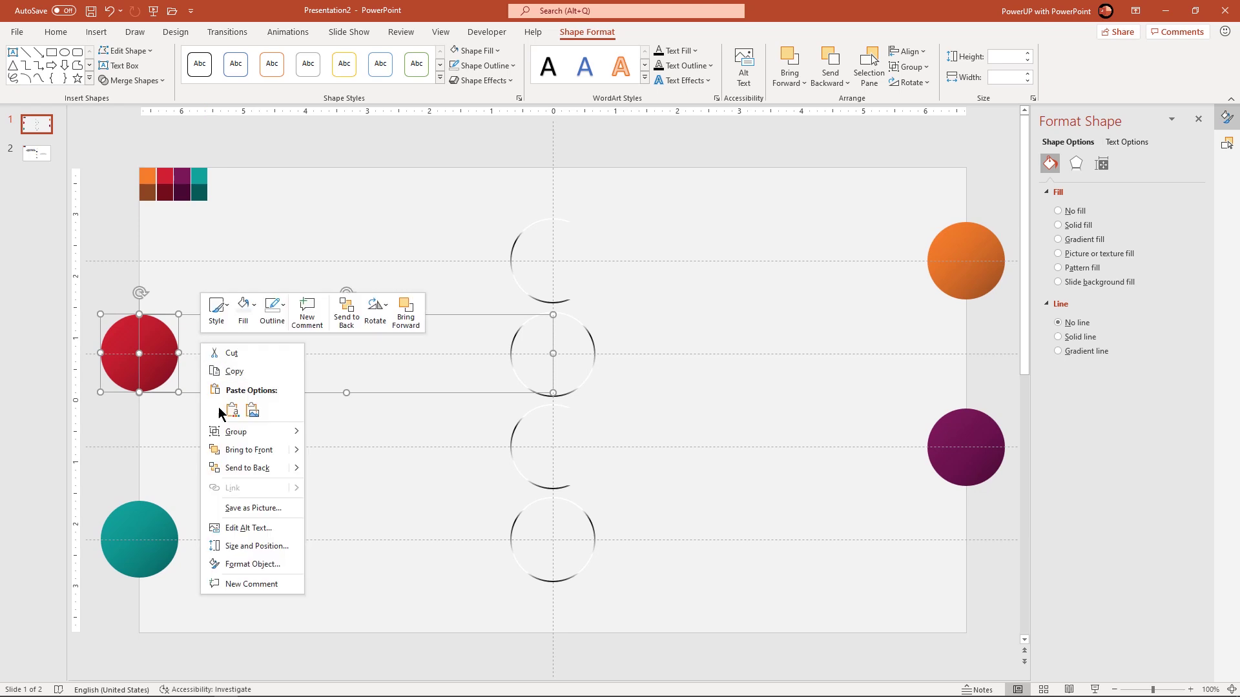
{"action": "mouse_move", "coordinate": [245, 433]}
{"action": "left_click", "coordinate": [329, 432]}
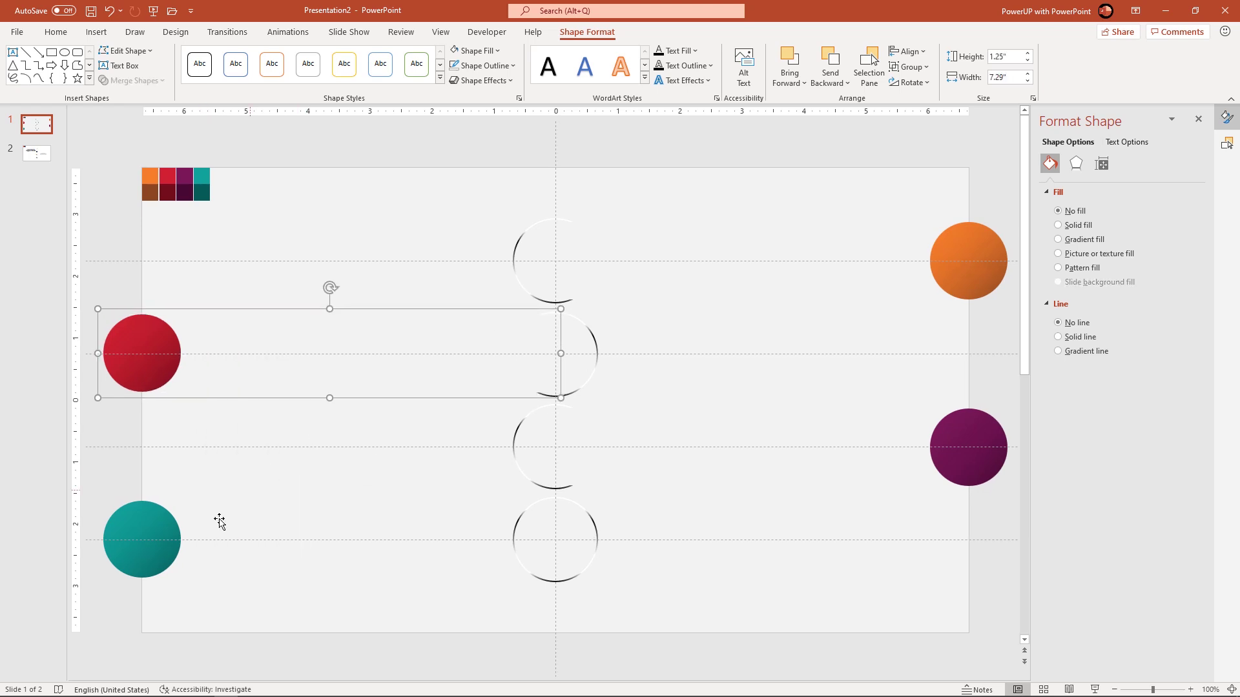
{"action": "left_click", "coordinate": [172, 532]}
{"action": "left_click", "coordinate": [215, 529], "text": "shift"}
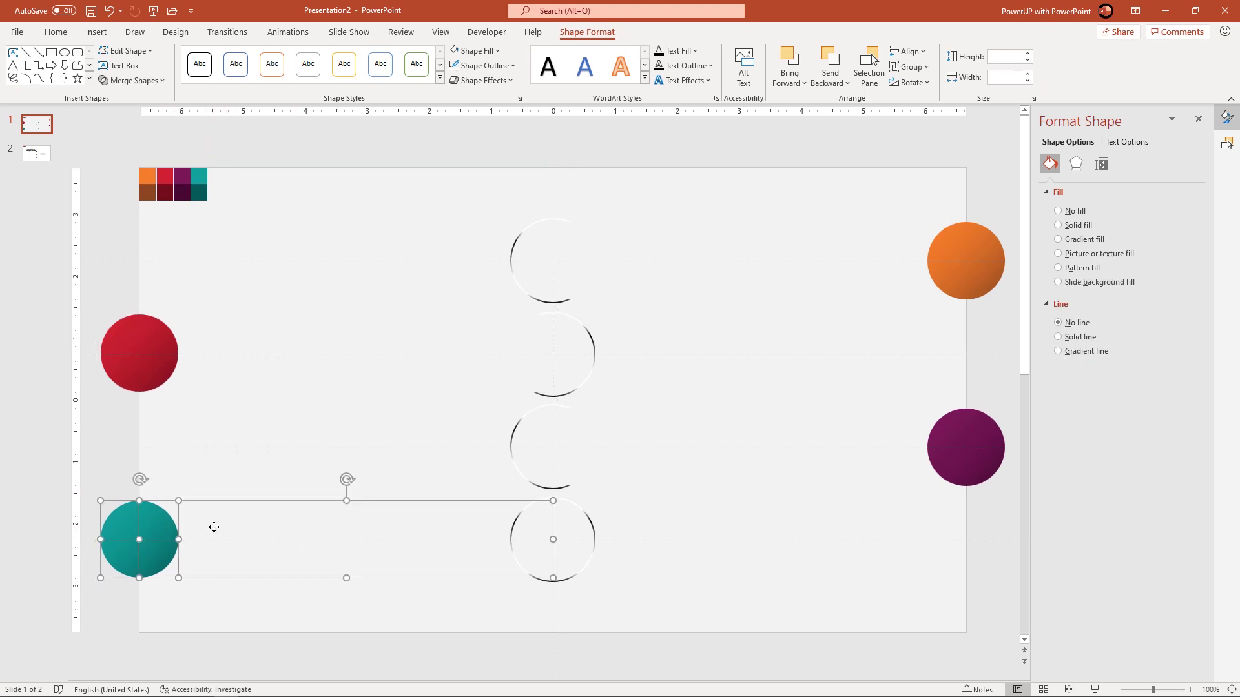
{"action": "right_click", "coordinate": [213, 527]}
{"action": "mouse_move", "coordinate": [250, 363]}
{"action": "left_click", "coordinate": [346, 370]}
{"action": "left_click", "coordinate": [117, 196]}
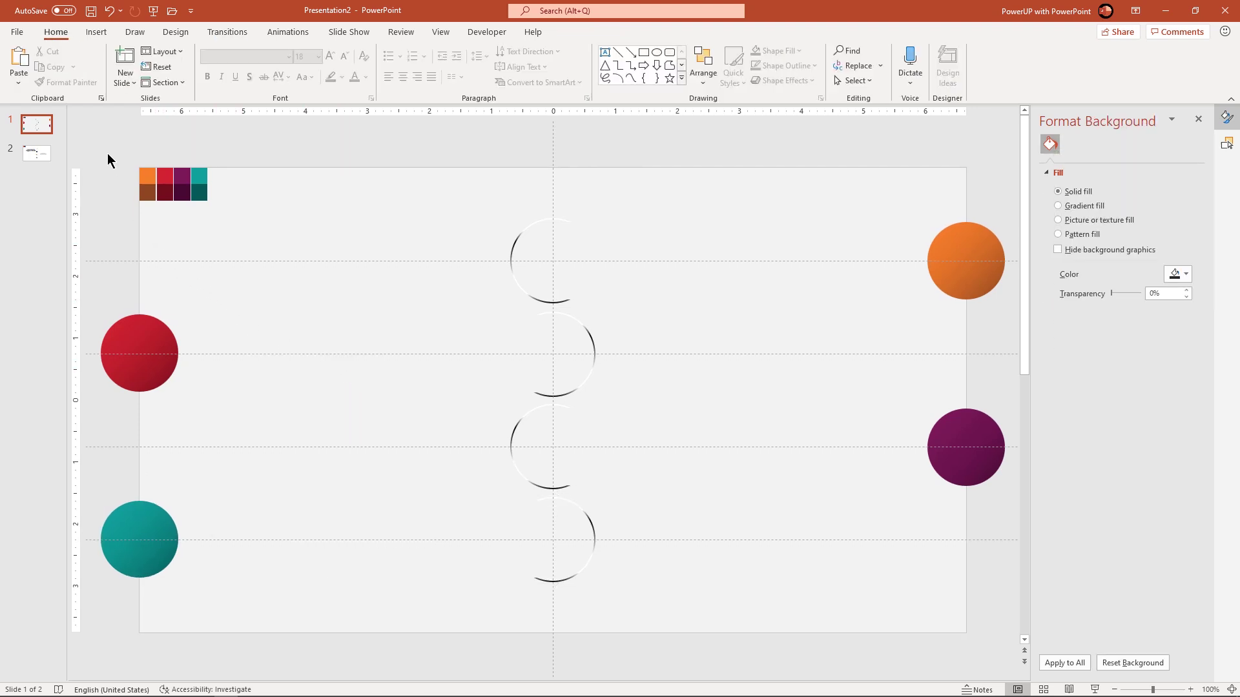
Delete the corner colour swatches, then apply a context-menu command to all the ring arcs
{"action": "left_click_drag", "start_coordinate": [107, 153], "coordinate": [241, 226]}
{"action": "key", "text": "Delete"}
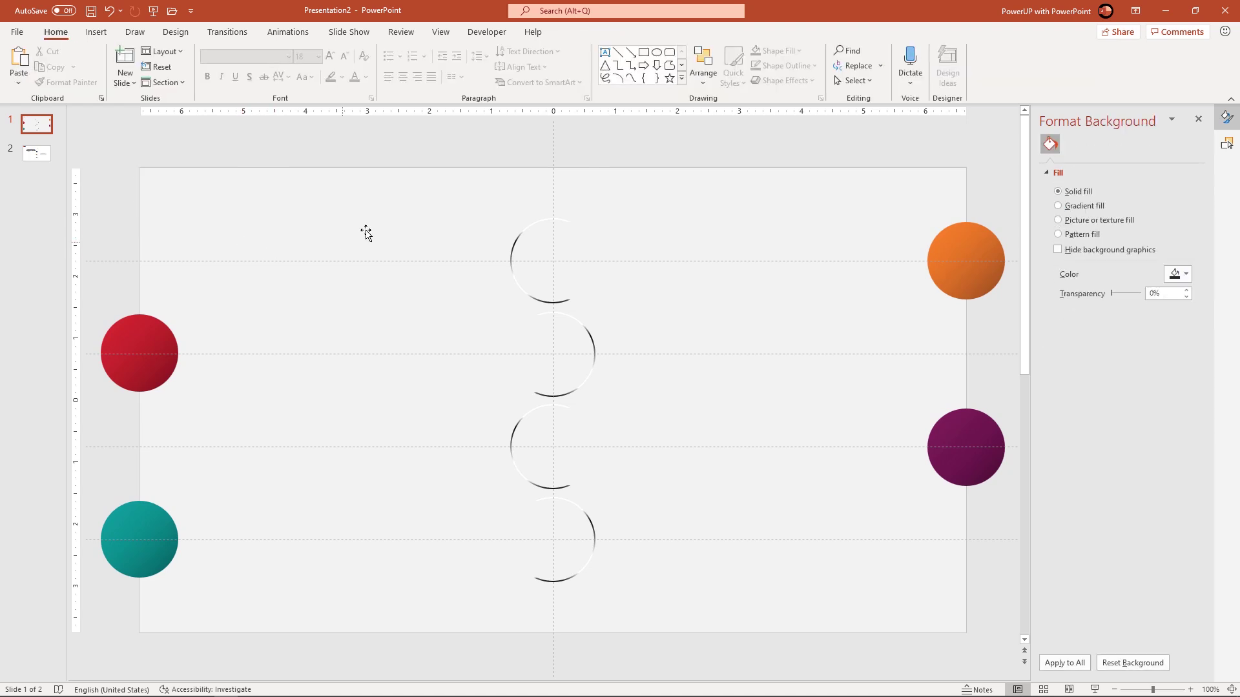
{"action": "left_click_drag", "start_coordinate": [470, 143], "coordinate": [652, 654]}
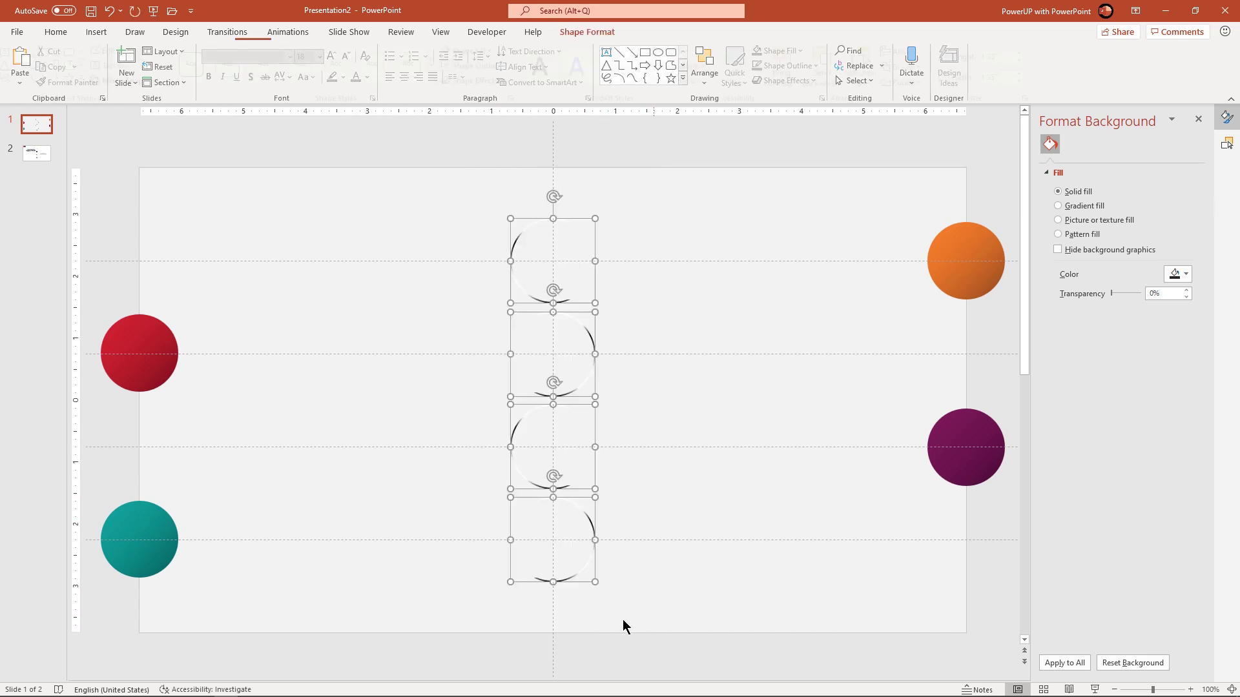
{"action": "right_click", "coordinate": [577, 576]}
{"action": "left_click", "coordinate": [618, 438]}
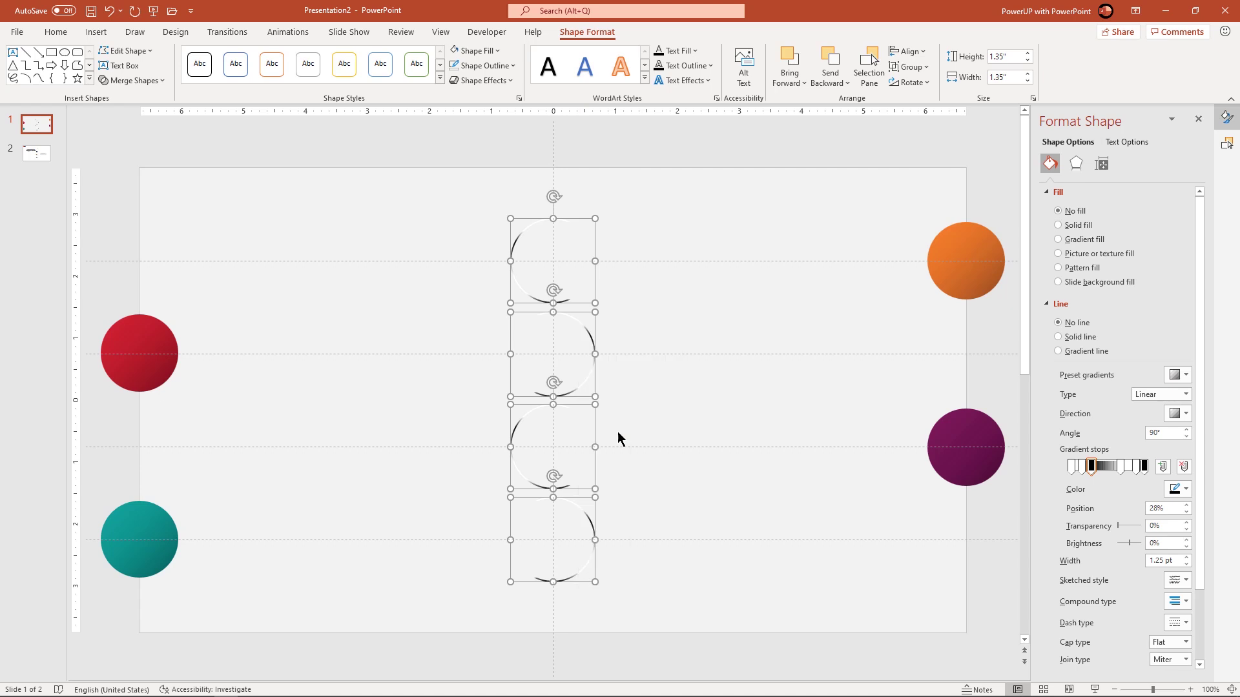
{"action": "left_click", "coordinate": [573, 366]}
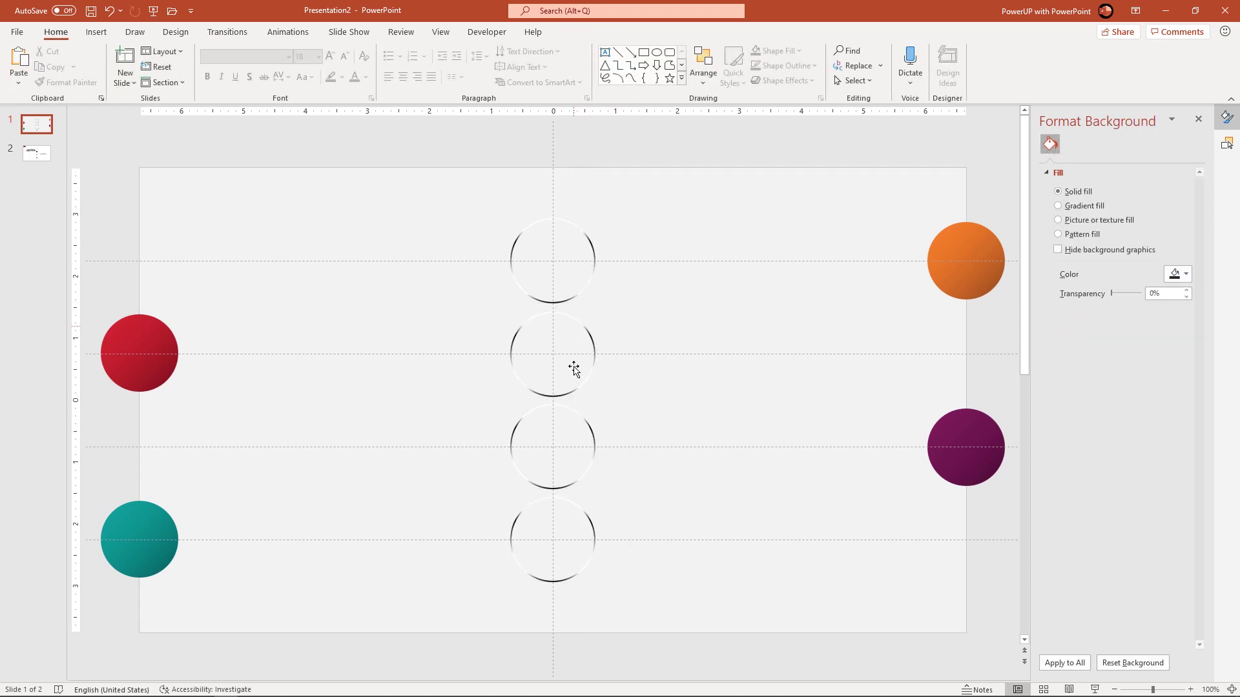
{"action": "scroll", "coordinate": [574, 428], "scroll_direction": "down", "scroll_amount": 3}
{"action": "scroll", "coordinate": [574, 427], "scroll_direction": "down", "scroll_amount": 1}
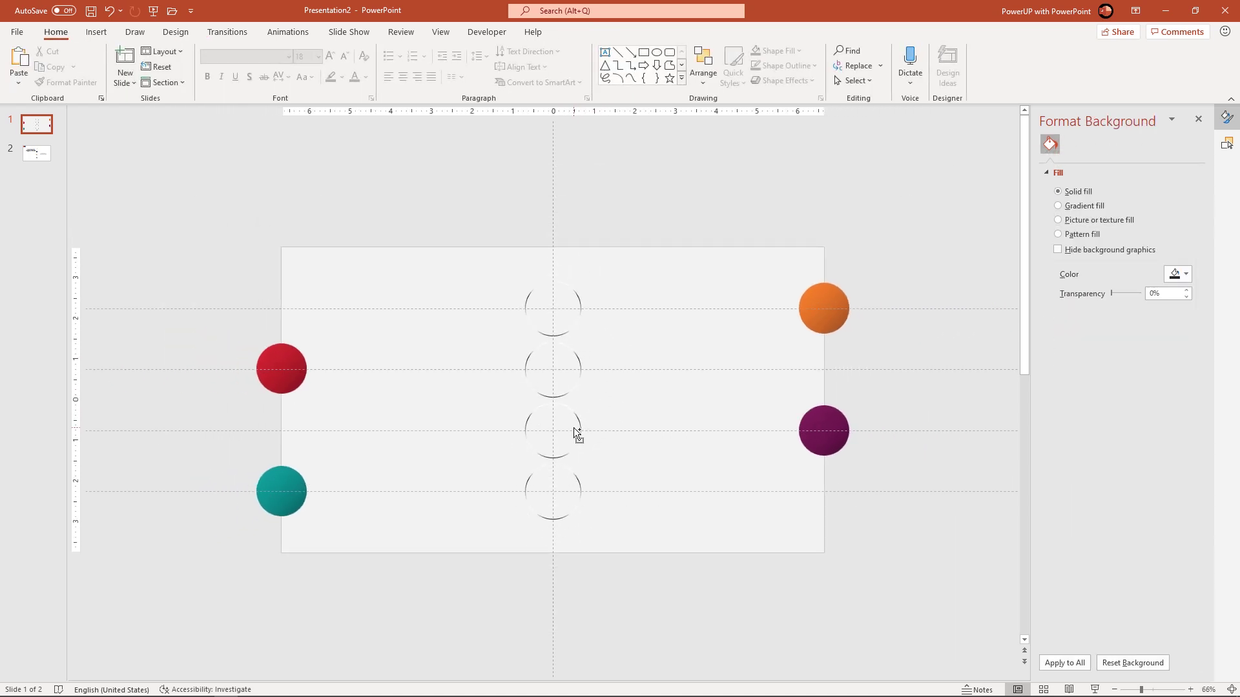
Paste the 01–04 numbers and 'HEADING GOES HERE' block from slide 2 onto slide 1's rings
{"action": "left_click", "coordinate": [34, 161]}
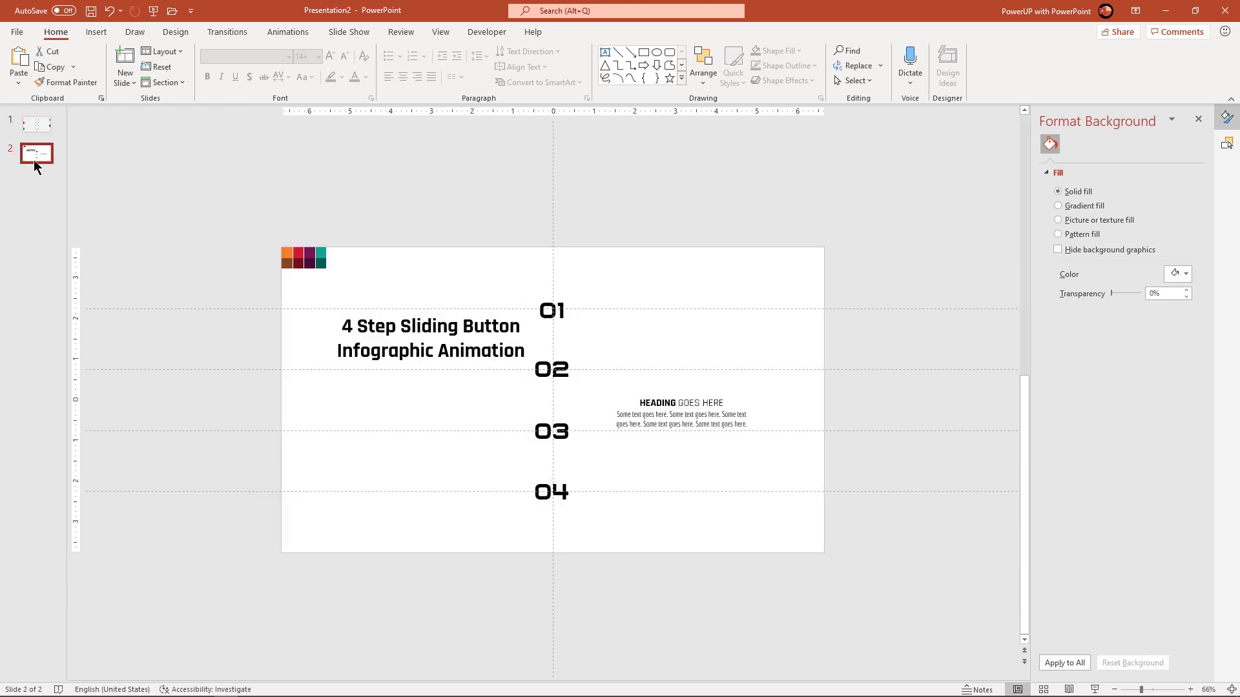
{"action": "left_click_drag", "start_coordinate": [530, 259], "coordinate": [809, 586]}
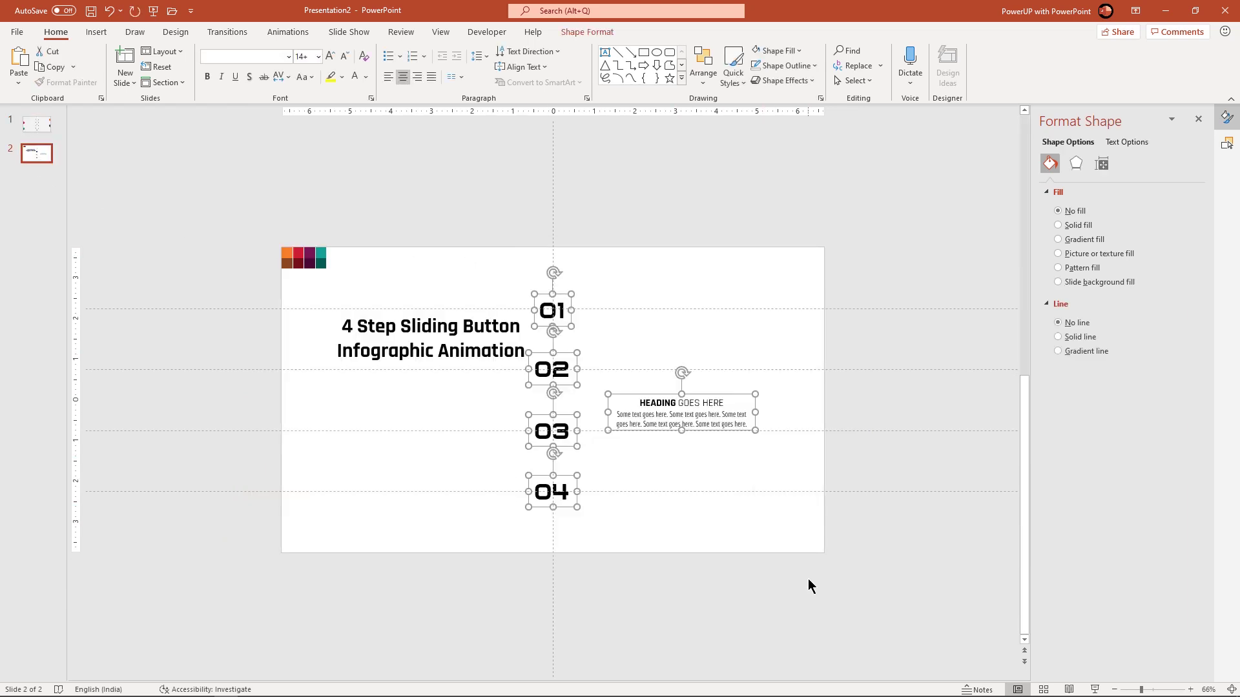
{"action": "left_click", "coordinate": [41, 127]}
{"action": "key", "text": "ctrl+v"}
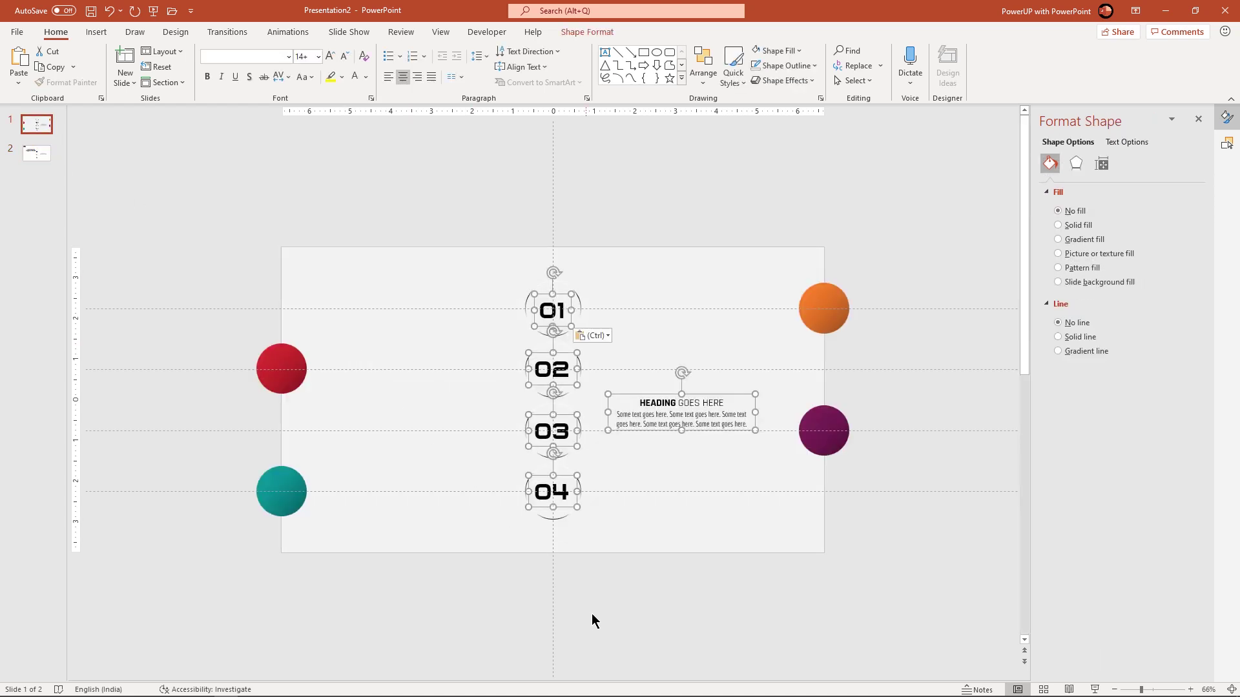
{"action": "left_click", "coordinate": [592, 614]}
{"action": "left_click", "coordinate": [711, 400]}
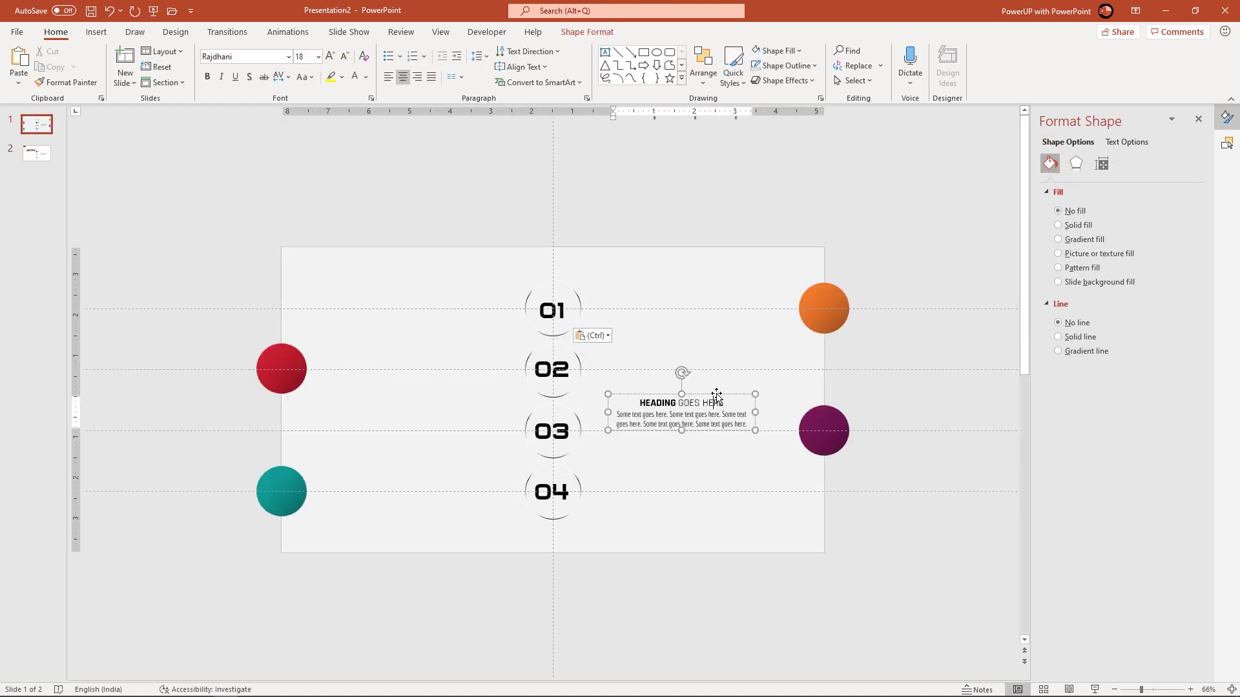
Place the heading block beside ring 01 and a copy beside ring 03
{"action": "left_click_drag", "start_coordinate": [711, 399], "coordinate": [734, 288]}
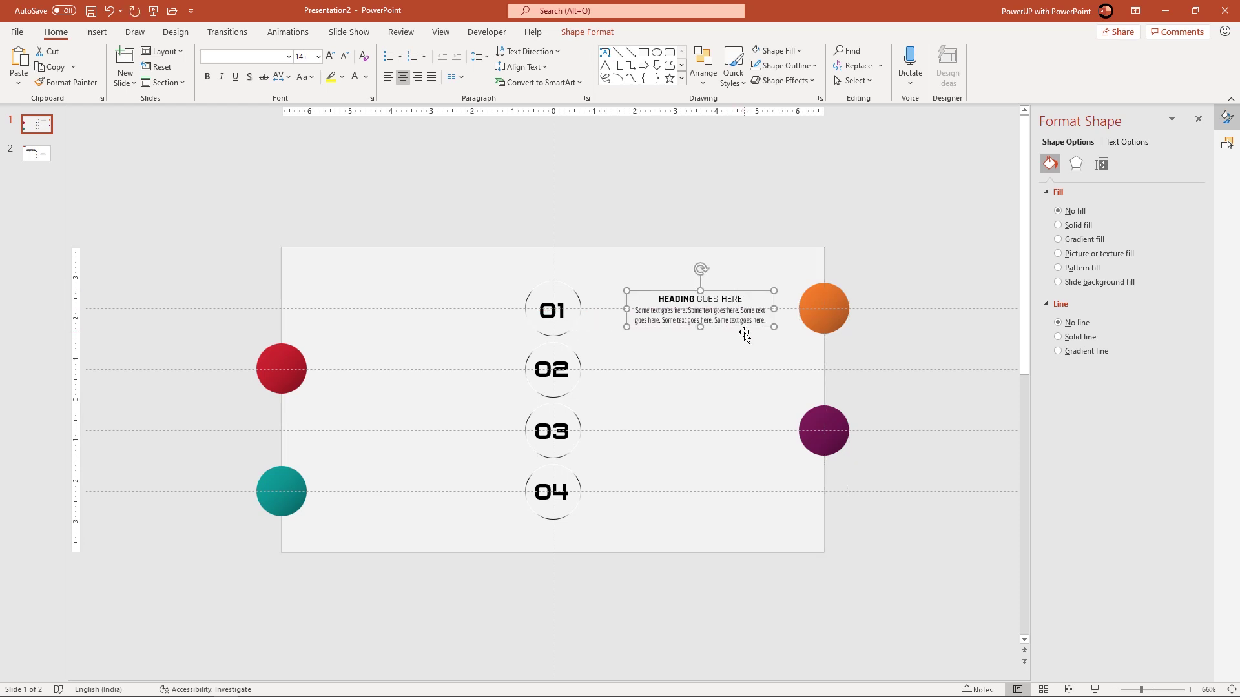
{"action": "left_click_drag", "start_coordinate": [728, 327], "coordinate": [728, 453]}
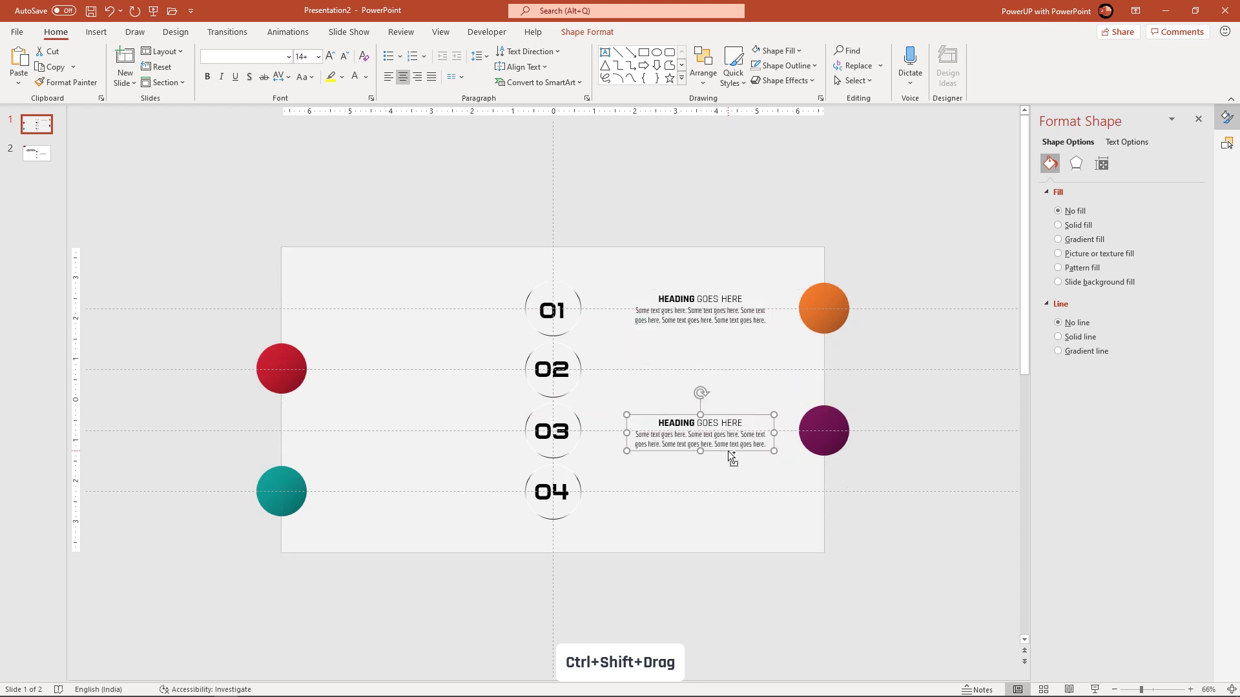
{"action": "key", "text": "ctrl+Up"}
{"action": "key", "text": "ctrl+Up"}
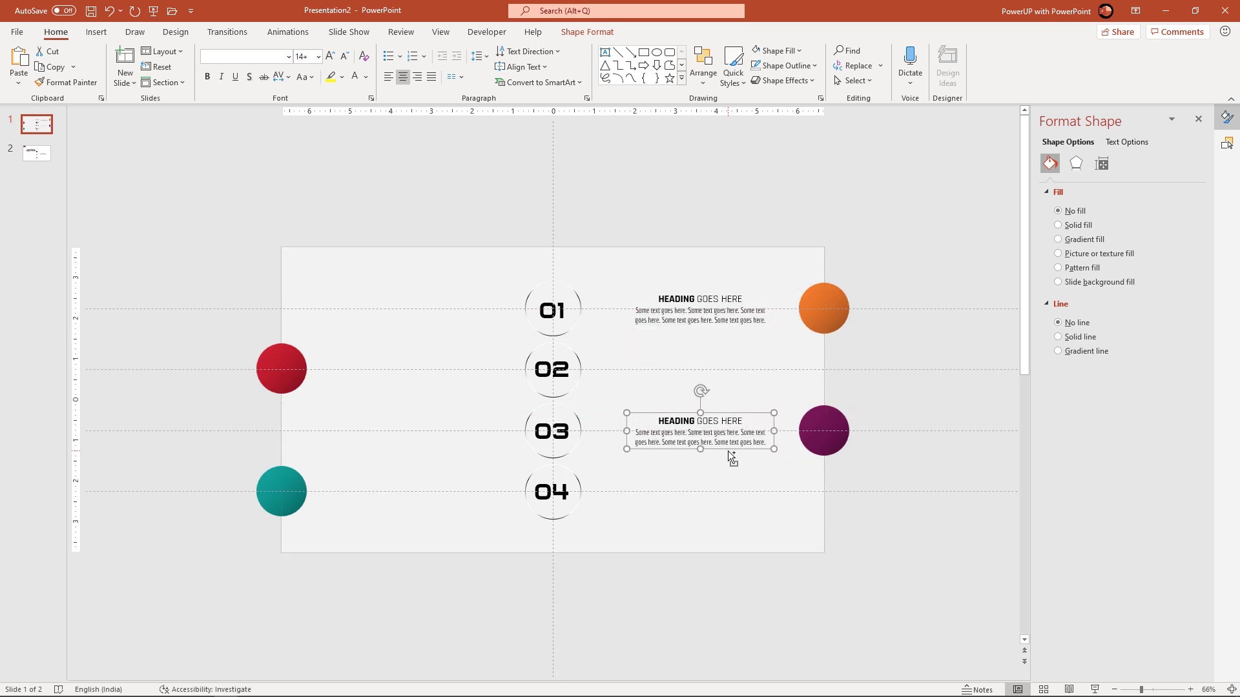
Duplicate both heading blocks to the left side, beside rings 02 and 04
{"action": "left_click", "coordinate": [724, 315], "text": "shift"}
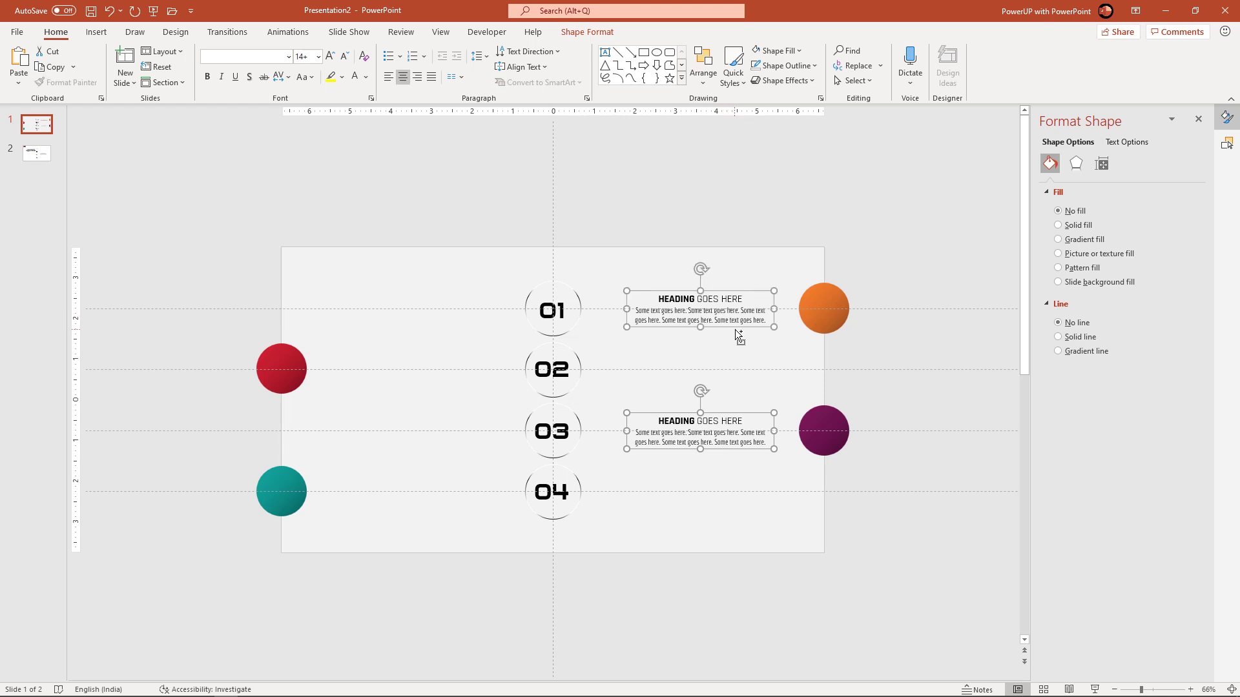
{"action": "left_click_drag", "start_coordinate": [735, 326], "coordinate": [441, 327]}
{"action": "left_click_drag", "start_coordinate": [451, 443], "coordinate": [437, 509]}
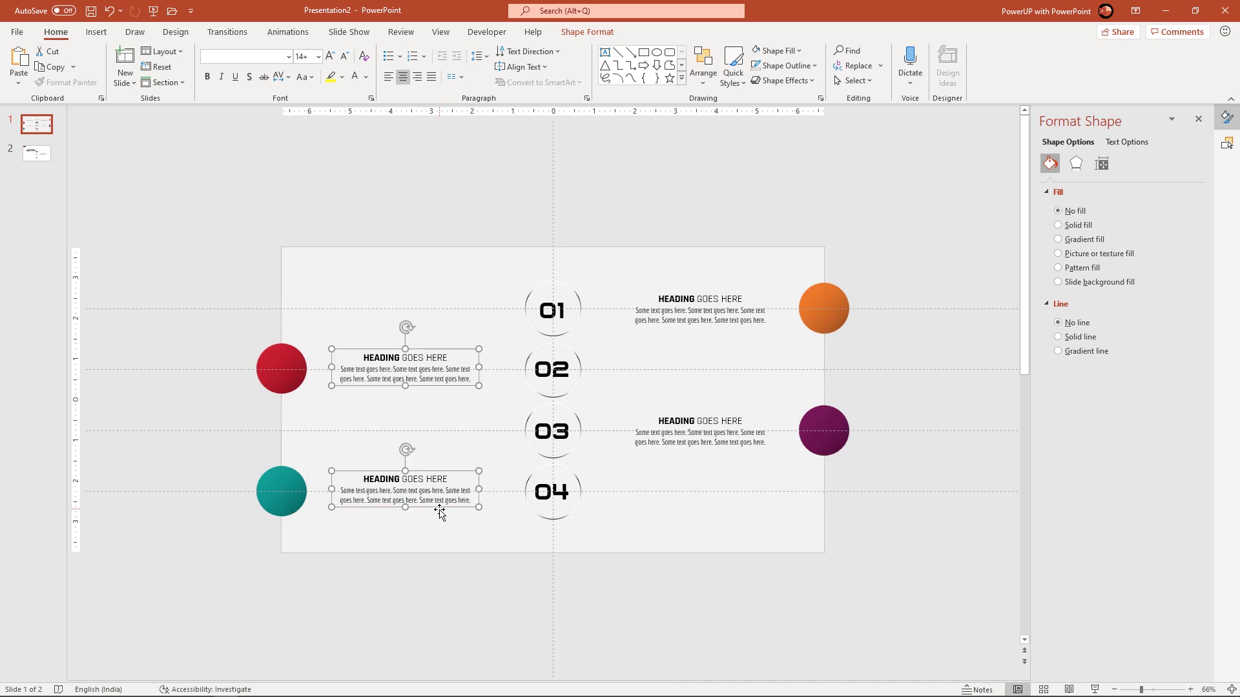
{"action": "key", "text": "Down"}
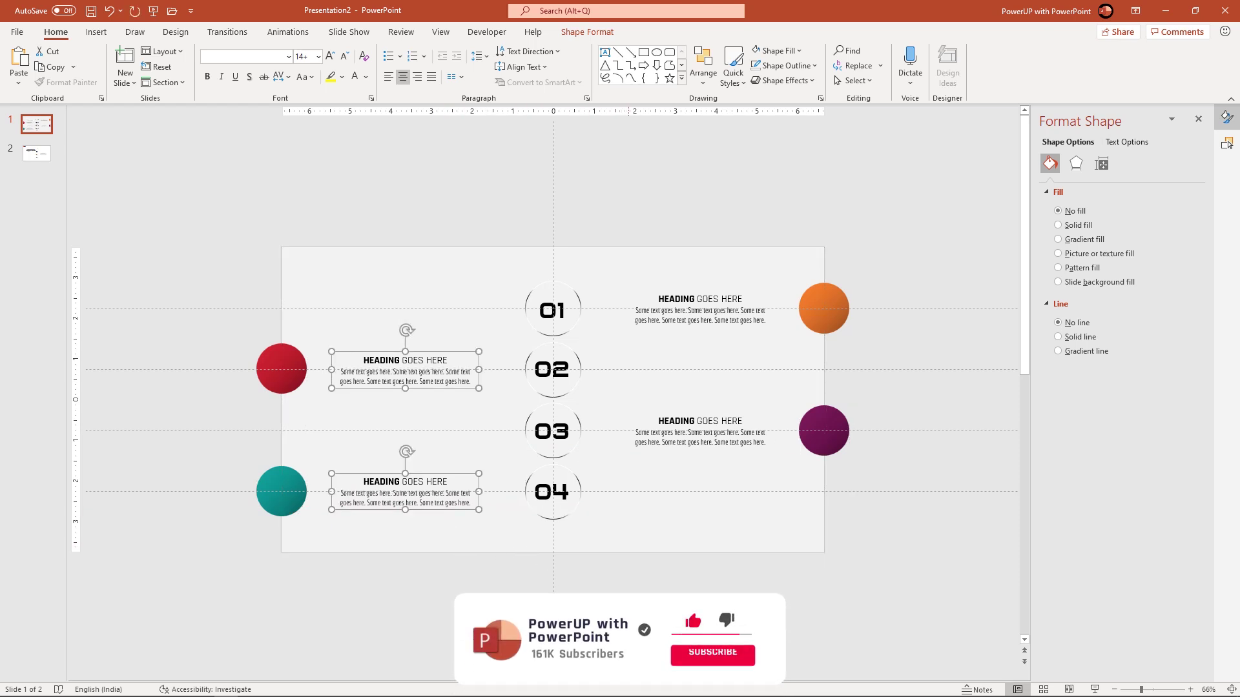
{"action": "key", "text": "Escape"}
{"action": "left_click", "coordinate": [439, 390]}
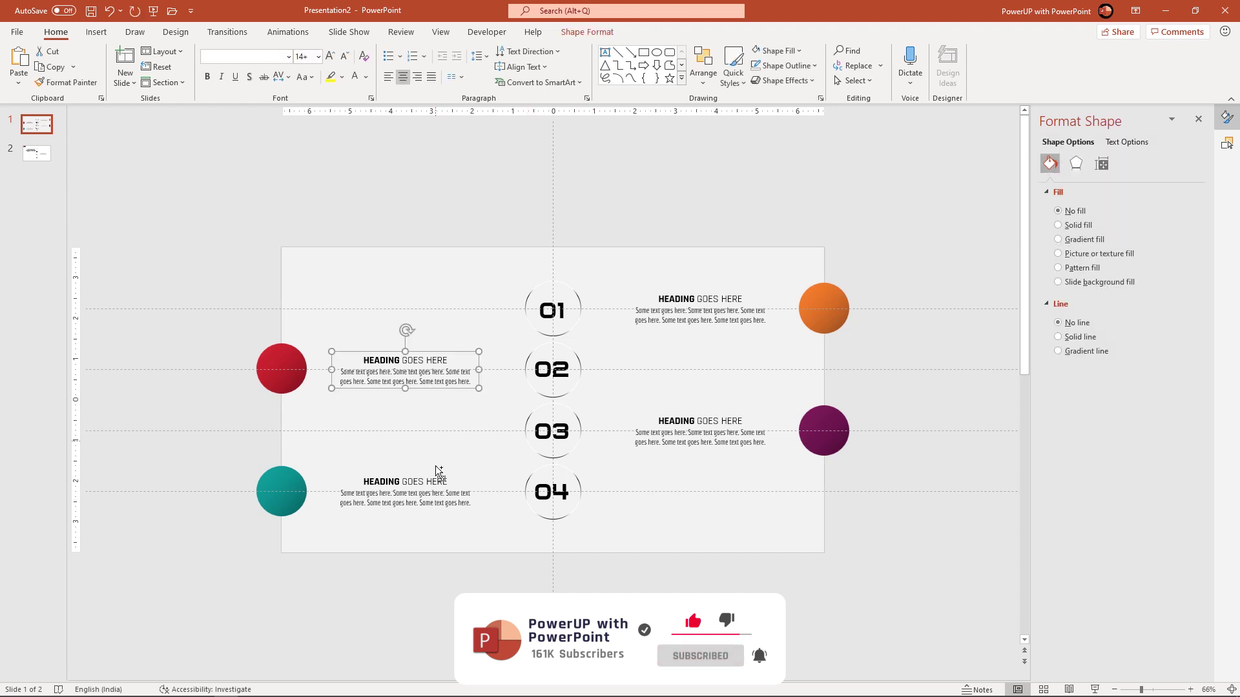
{"action": "left_click", "coordinate": [436, 491], "text": "shift"}
Colour all four heading blocks' text white and send them to the back
{"action": "left_click", "coordinate": [672, 418], "text": "shift"}
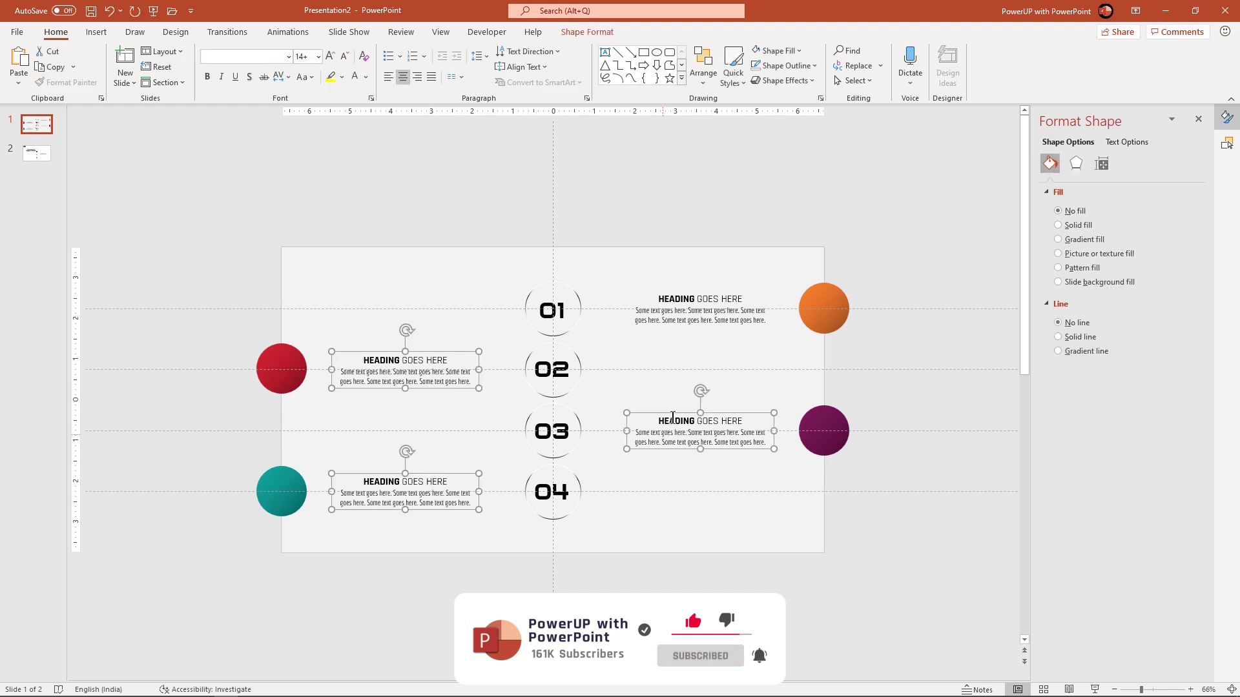
{"action": "left_click", "coordinate": [688, 321], "text": "shift"}
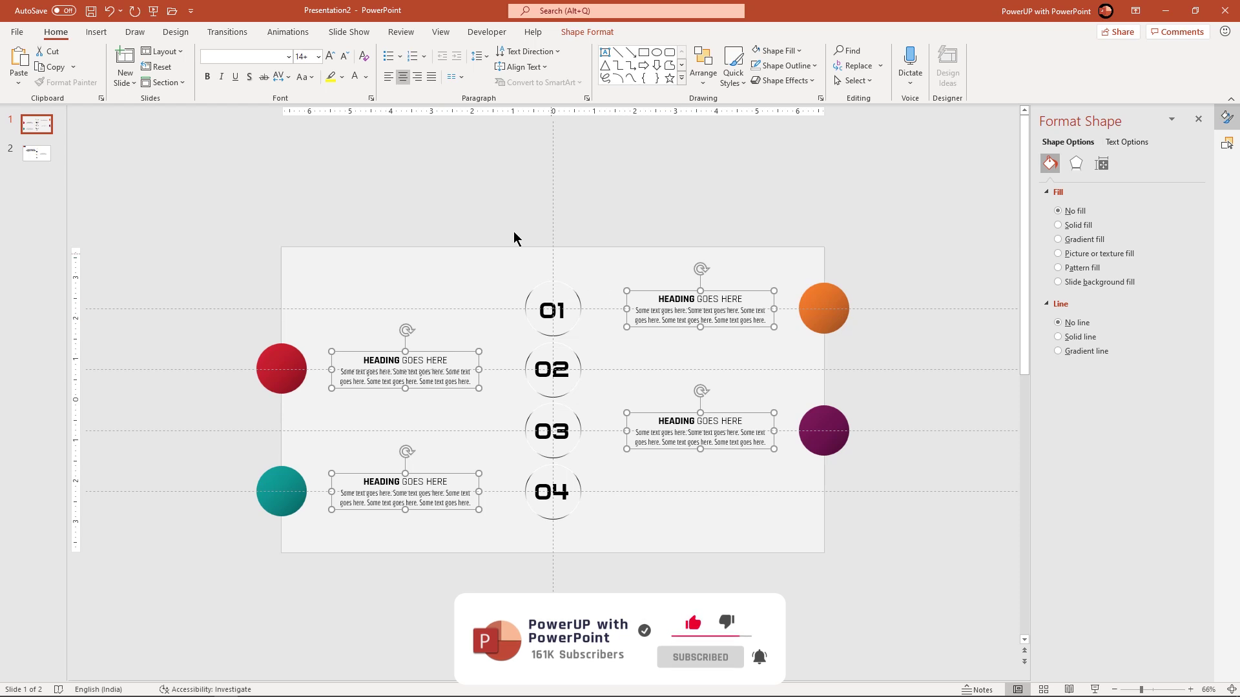
{"action": "left_click", "coordinate": [366, 77]}
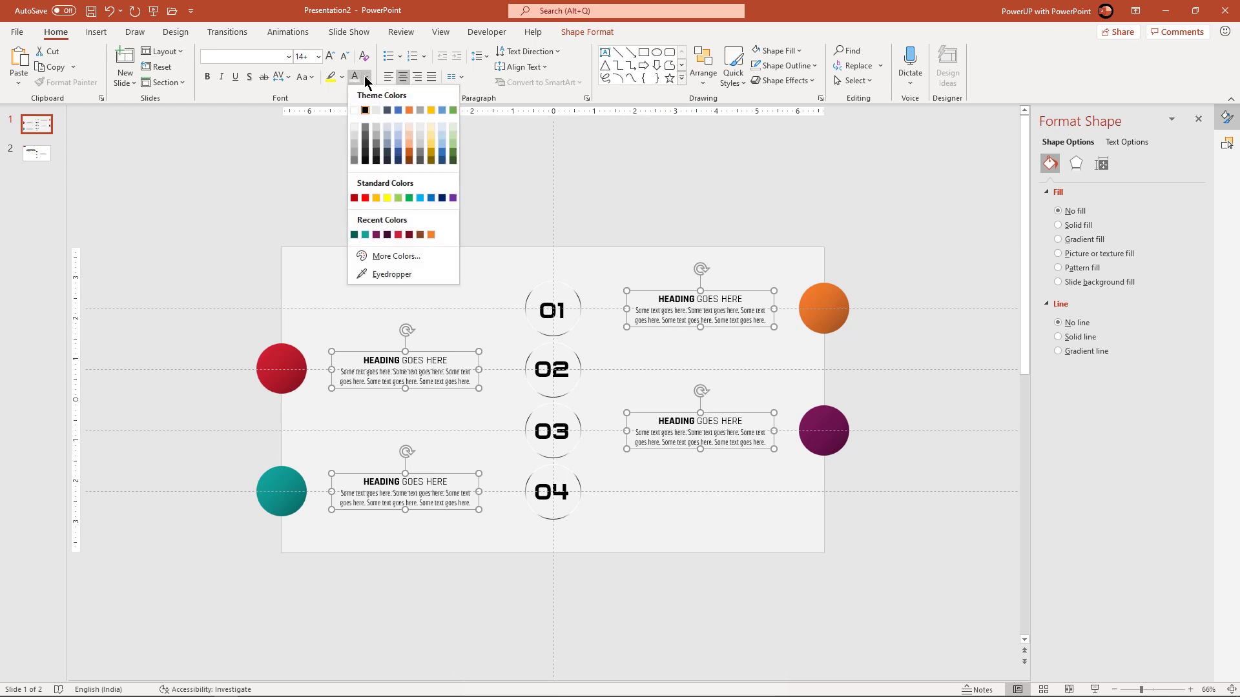
{"action": "left_click", "coordinate": [354, 125]}
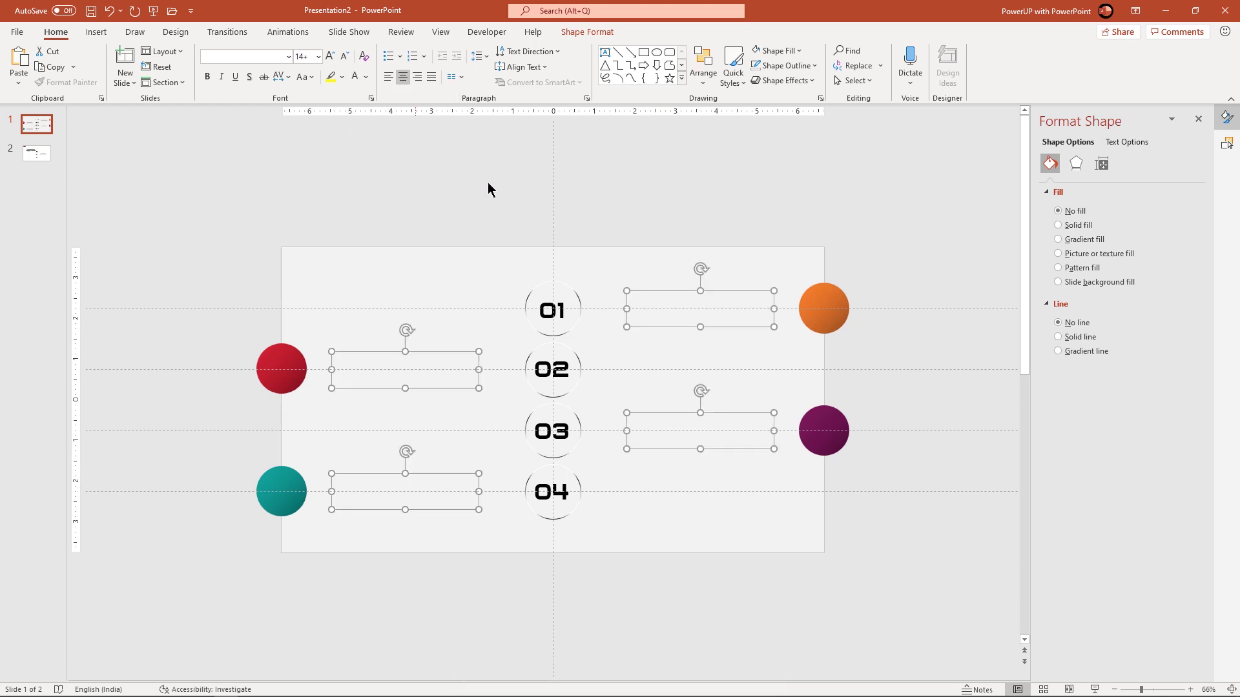
{"action": "right_click", "coordinate": [719, 327]}
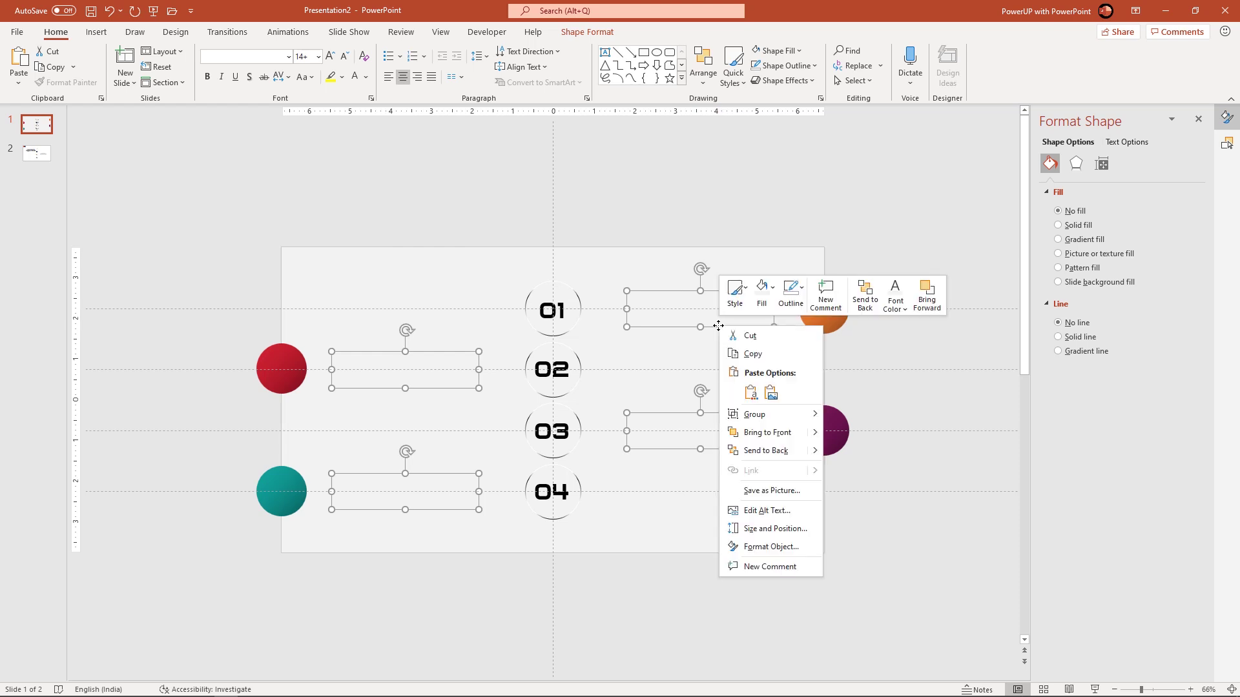
{"action": "left_click", "coordinate": [762, 451]}
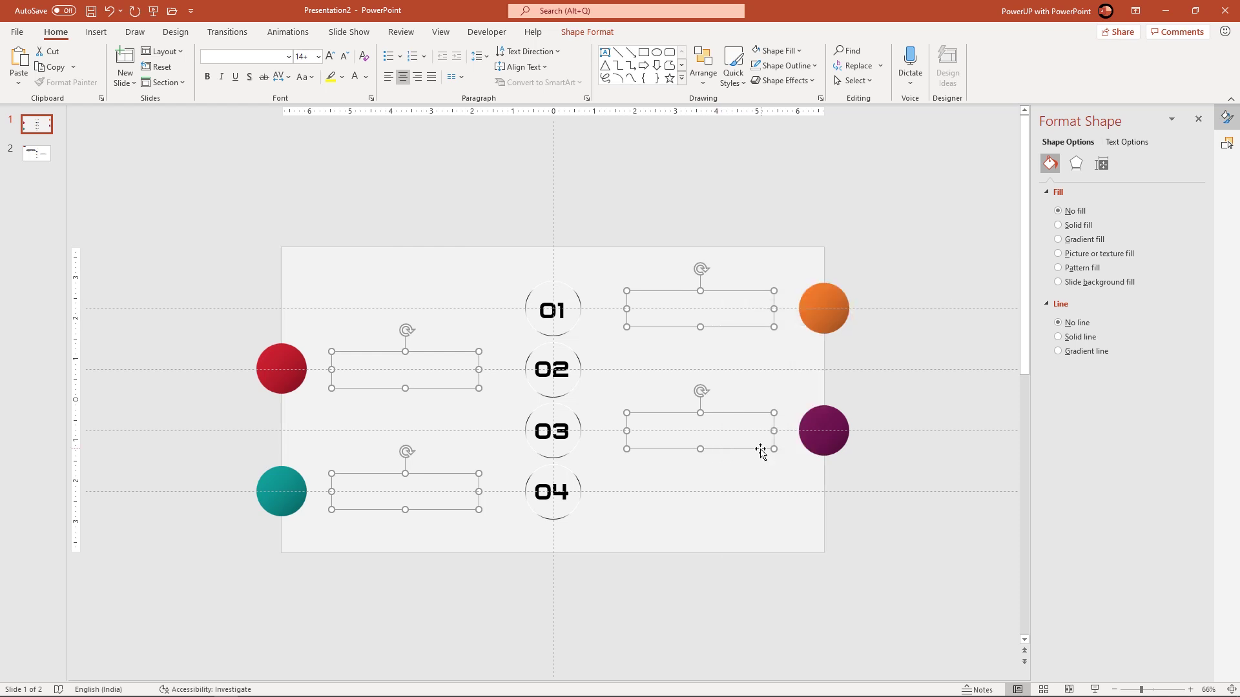
{"action": "left_click", "coordinate": [854, 538]}
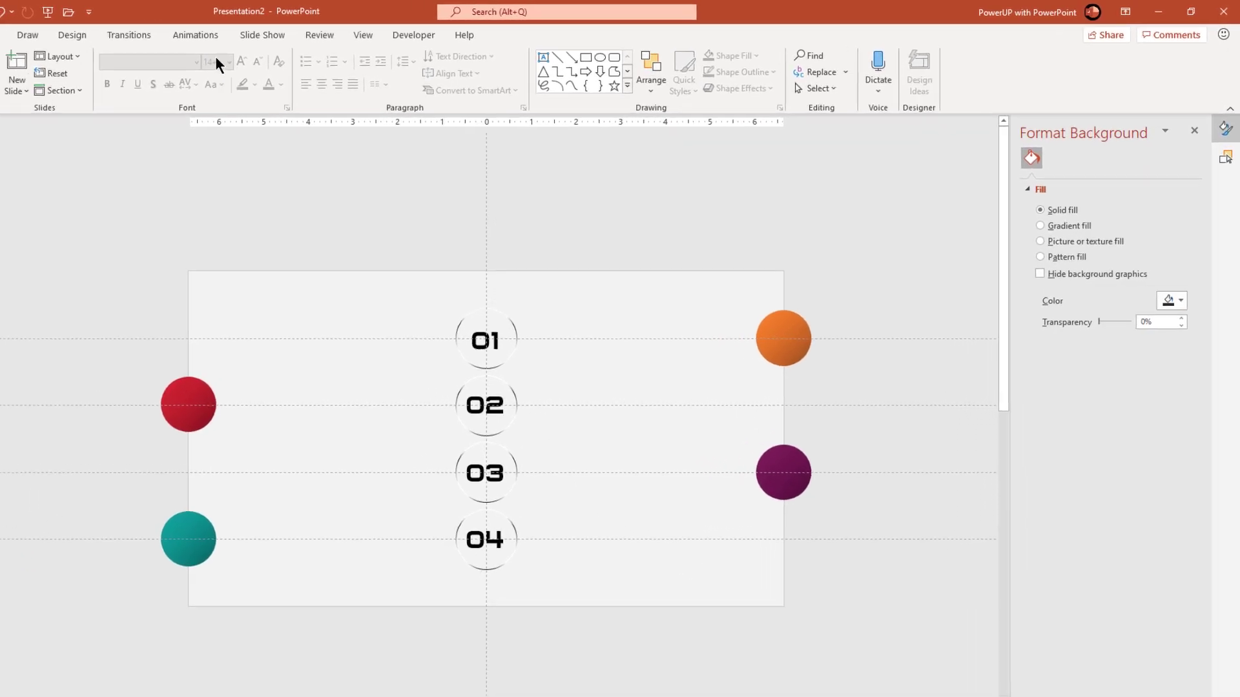
Give the orange ball group (Group 39) a Lines motion path ending on the 01 ring
{"action": "left_click", "coordinate": [205, 38]}
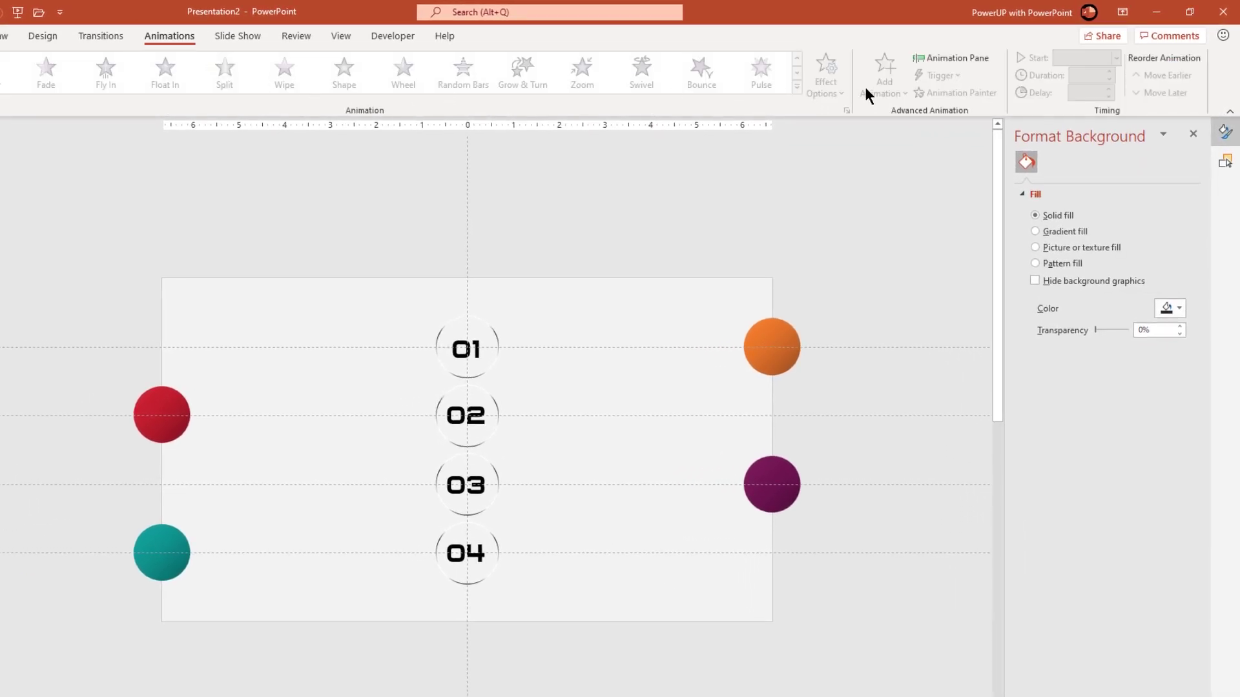
{"action": "left_click", "coordinate": [940, 58]}
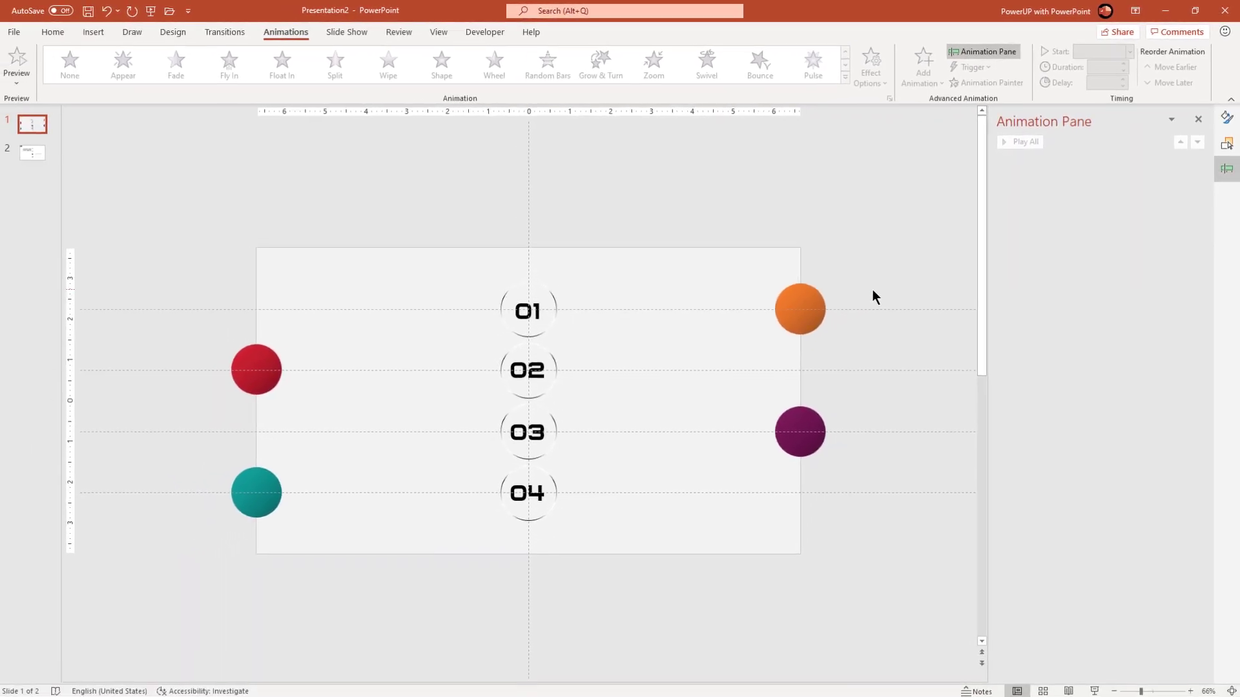
{"action": "left_click", "coordinate": [811, 327]}
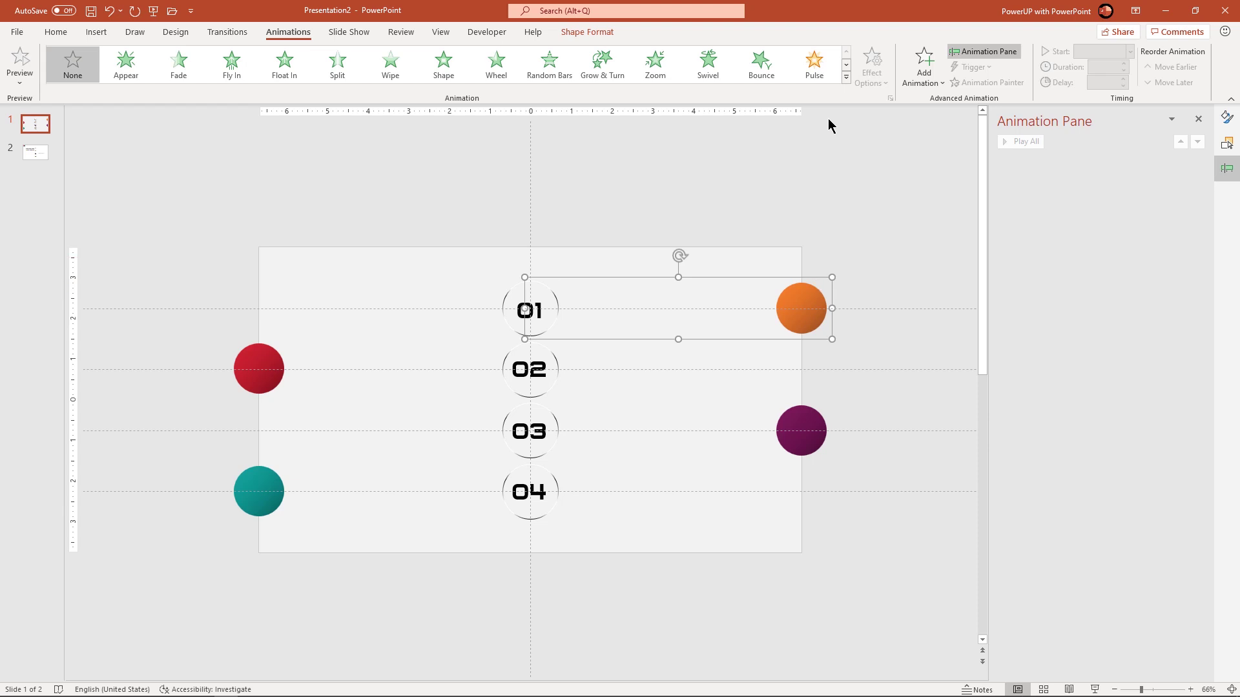
{"action": "left_click", "coordinate": [845, 78]}
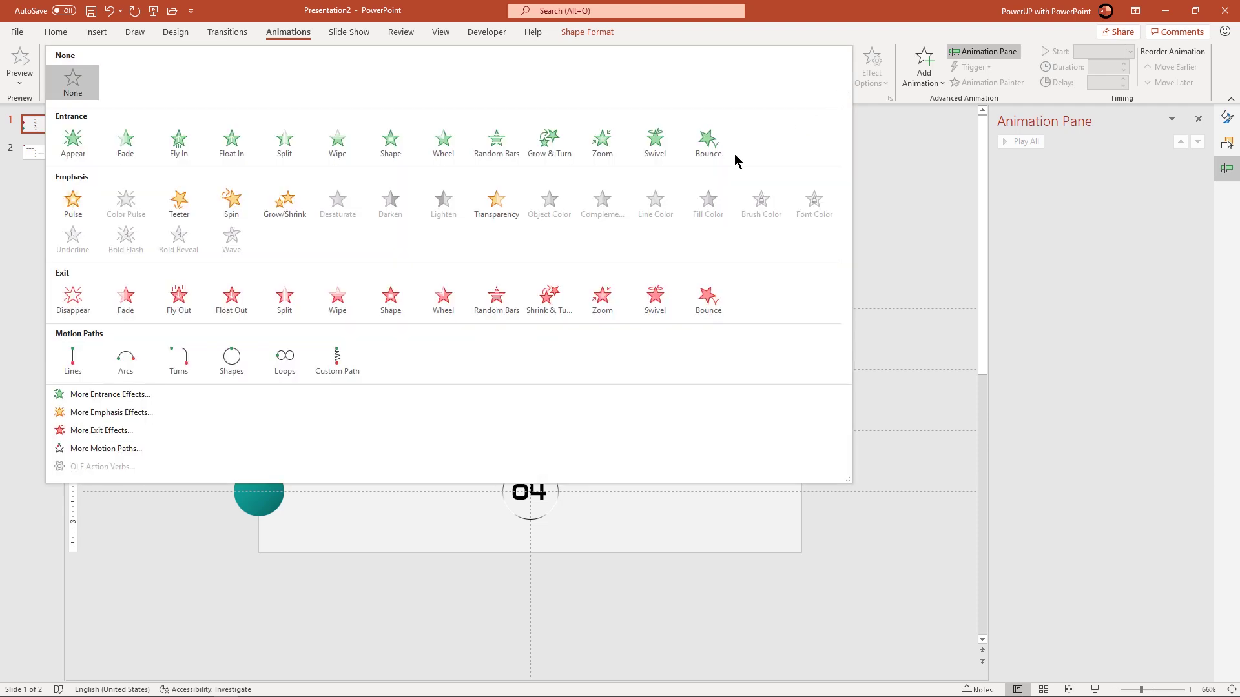
{"action": "left_click", "coordinate": [77, 366]}
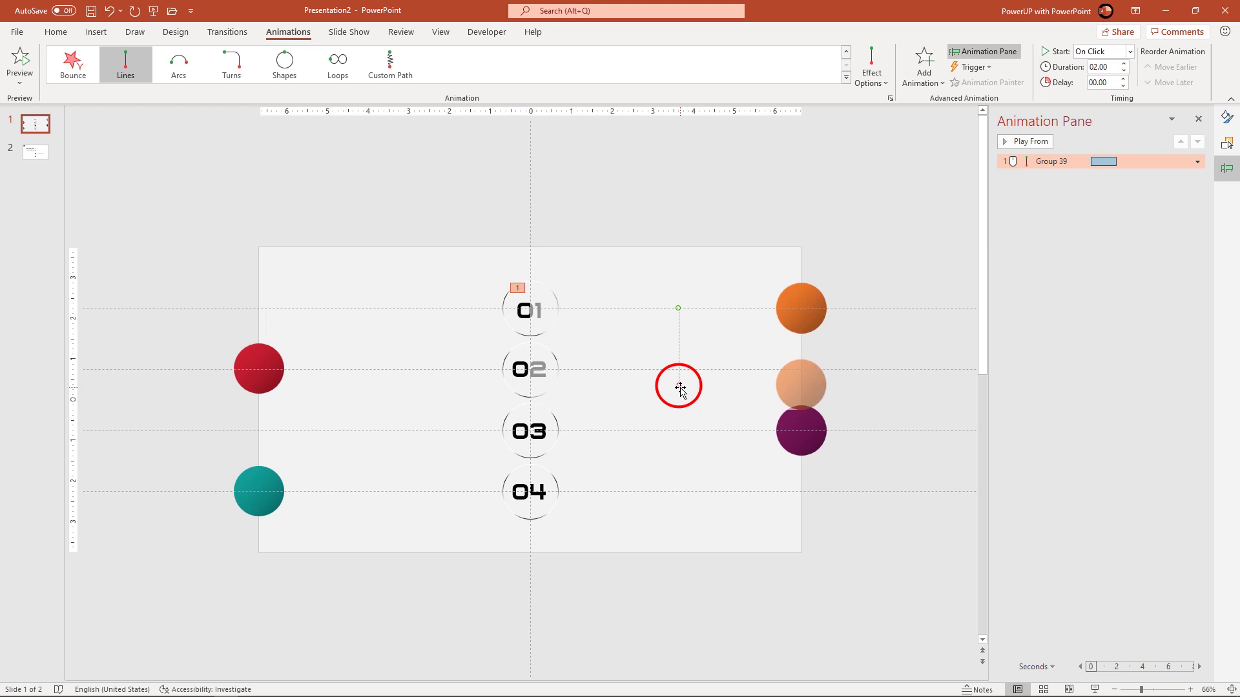
{"action": "left_click_drag", "start_coordinate": [678, 385], "coordinate": [408, 310]}
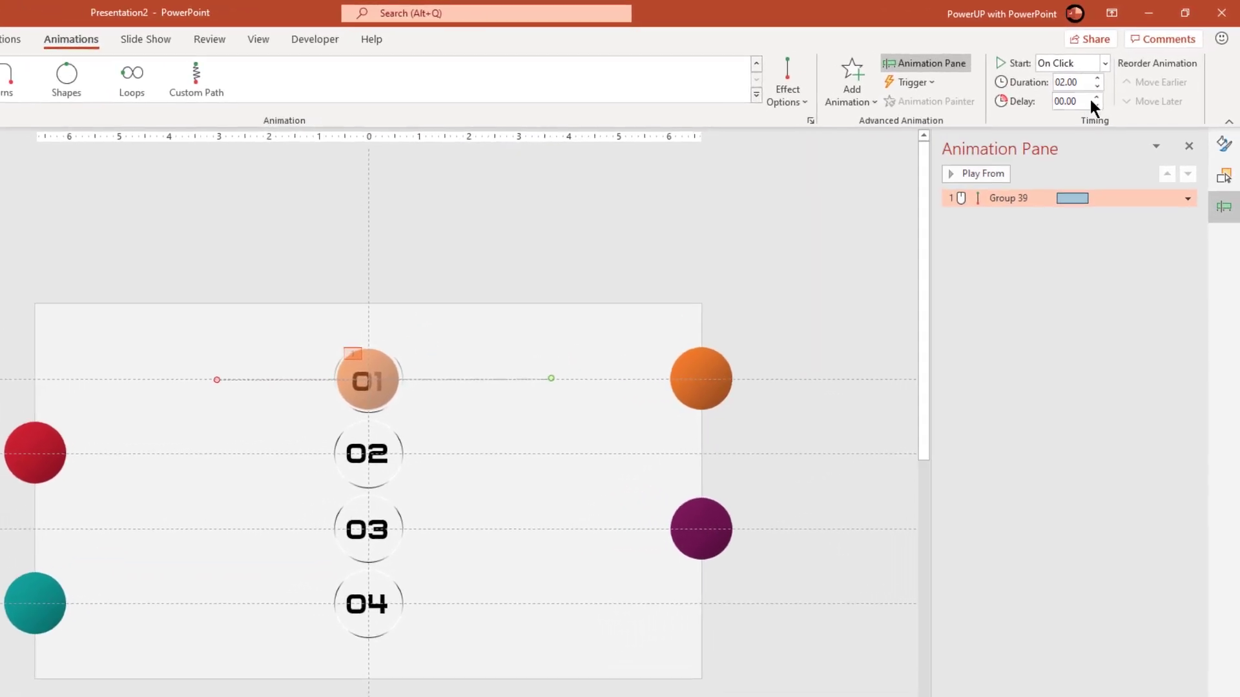
Time Group 39's path at 1 s with 0.5 s smooth start, no smooth end and 0.34 s bounce end
{"action": "left_click", "coordinate": [1097, 86]}
{"action": "left_click", "coordinate": [1096, 87]}
{"action": "left_click", "coordinate": [1097, 87]}
{"action": "left_click", "coordinate": [1096, 86]}
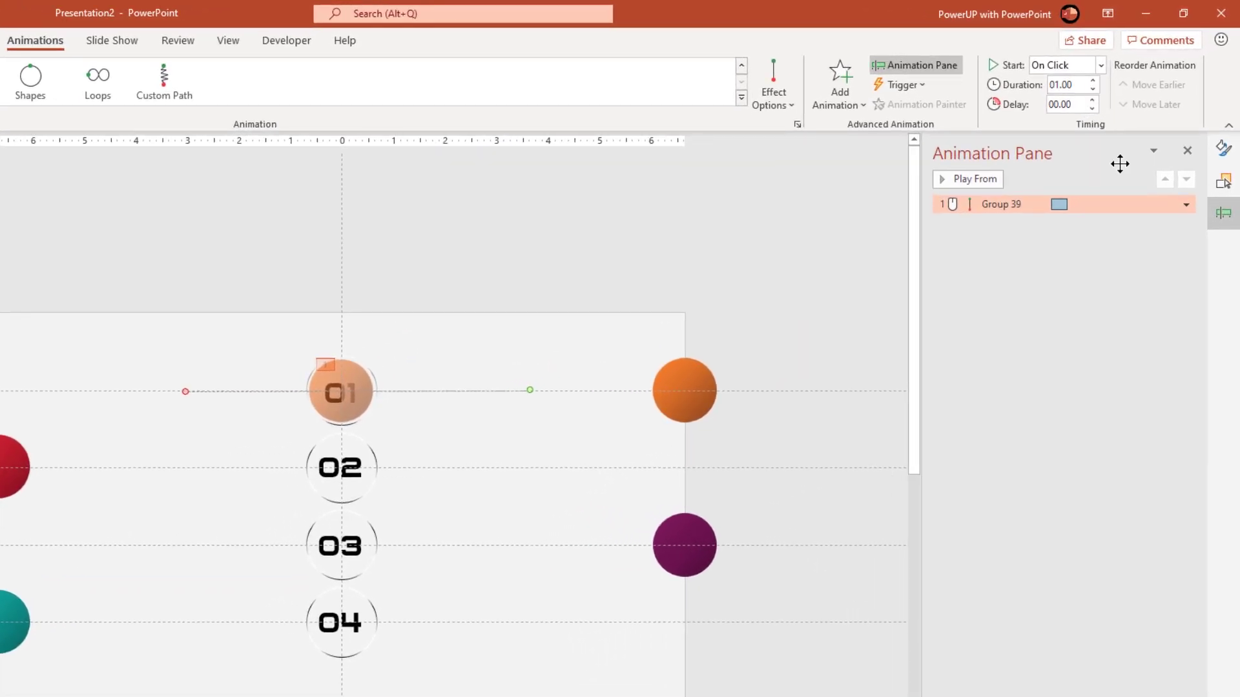
{"action": "left_click", "coordinate": [1184, 206]}
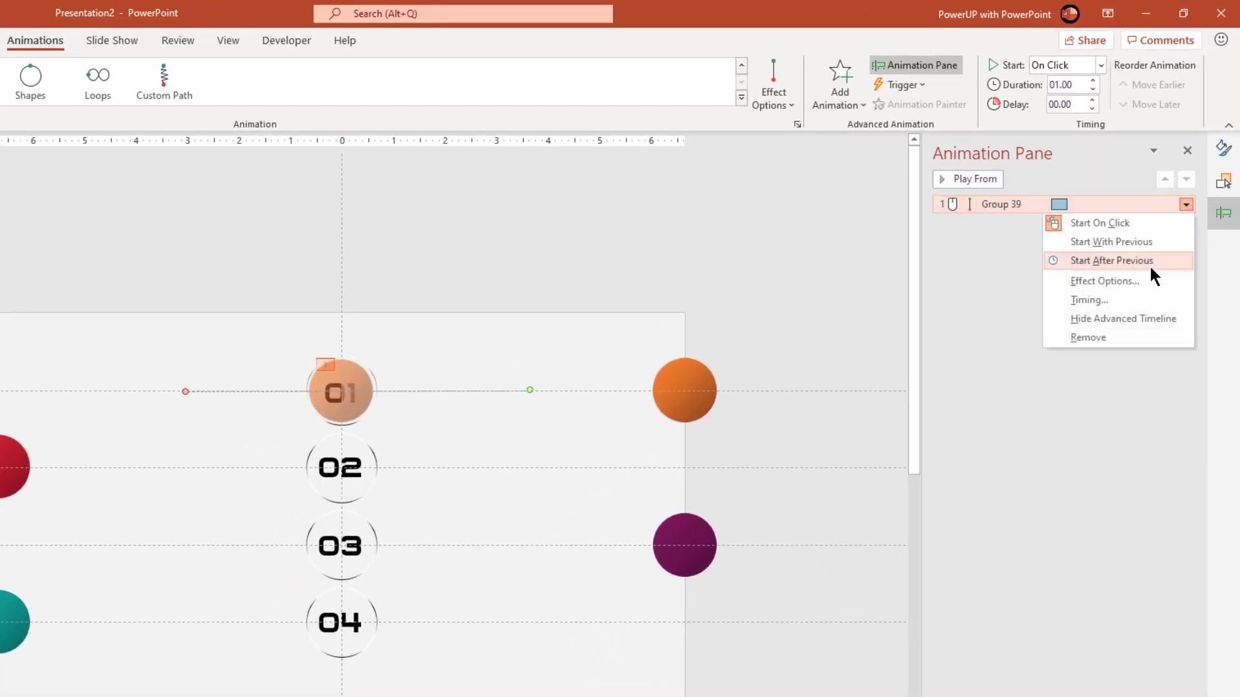
{"action": "left_click", "coordinate": [1125, 279]}
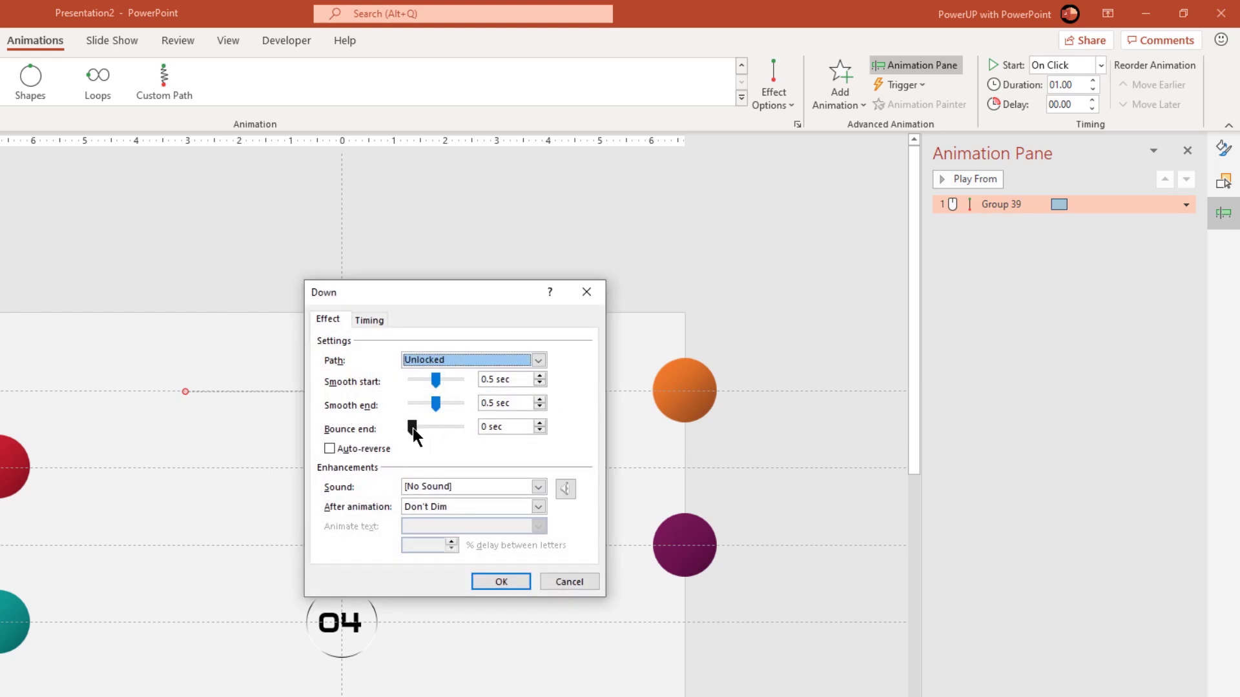
{"action": "left_click_drag", "start_coordinate": [413, 428], "coordinate": [430, 424]}
{"action": "left_click", "coordinate": [494, 578]}
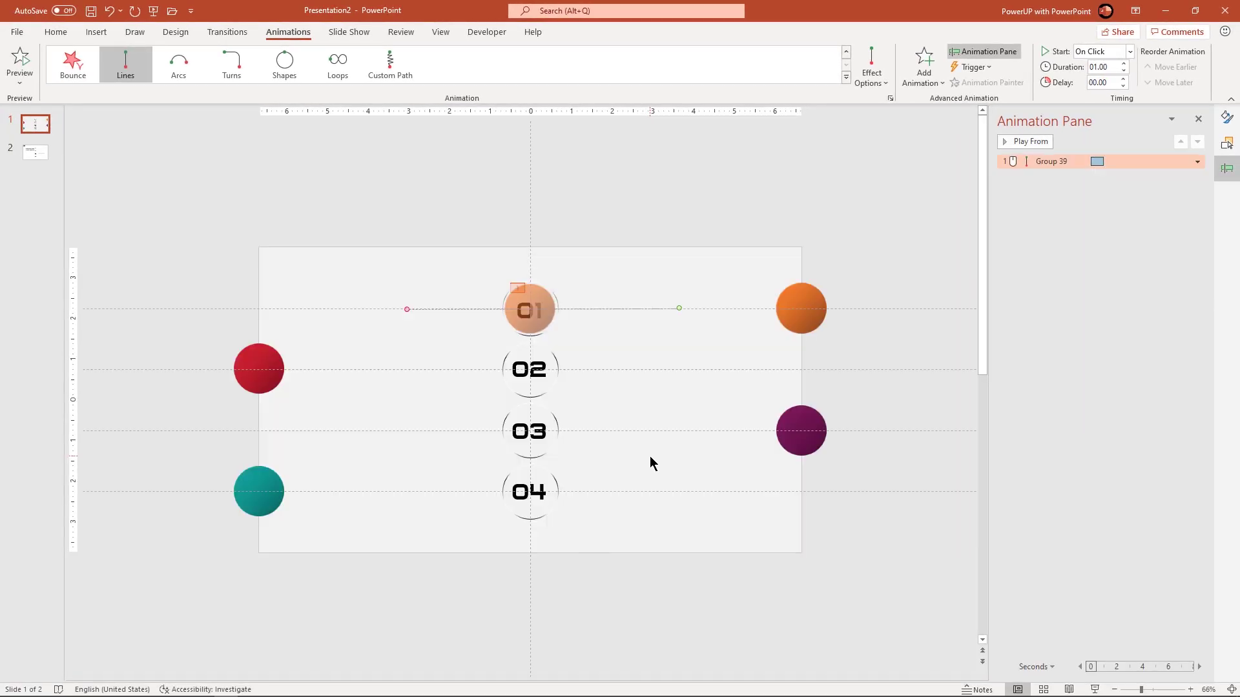
{"action": "left_click", "coordinate": [840, 540]}
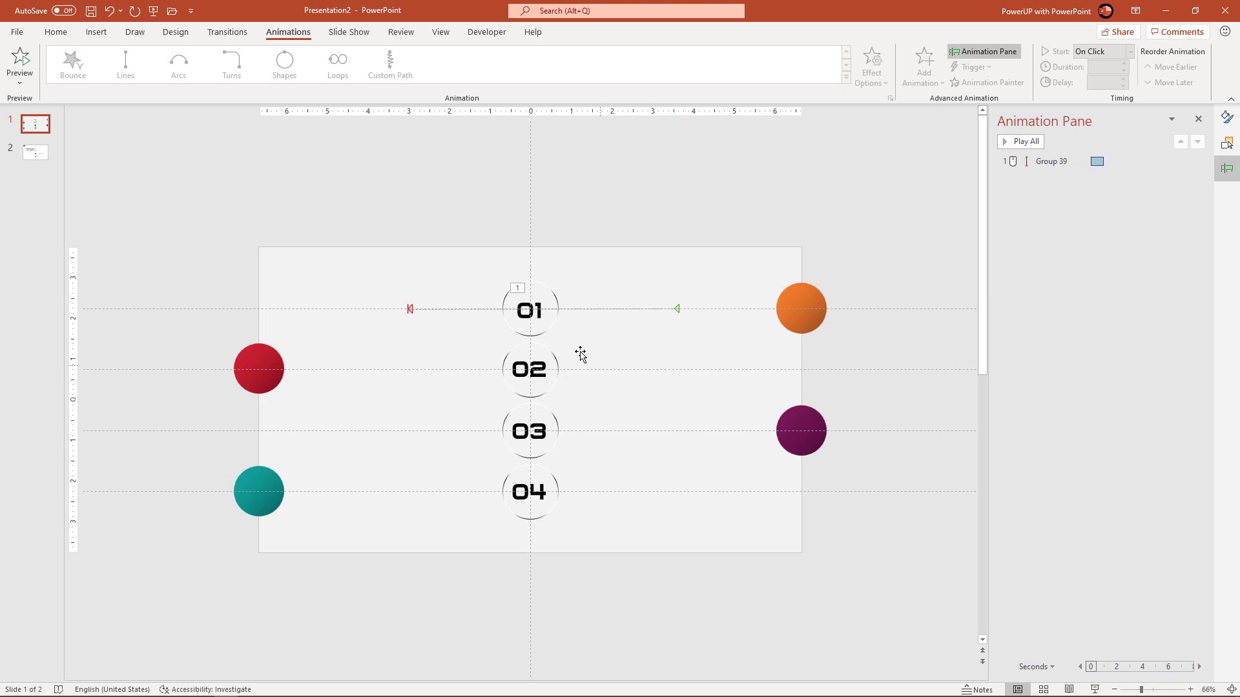
{"action": "left_click", "coordinate": [547, 289]}
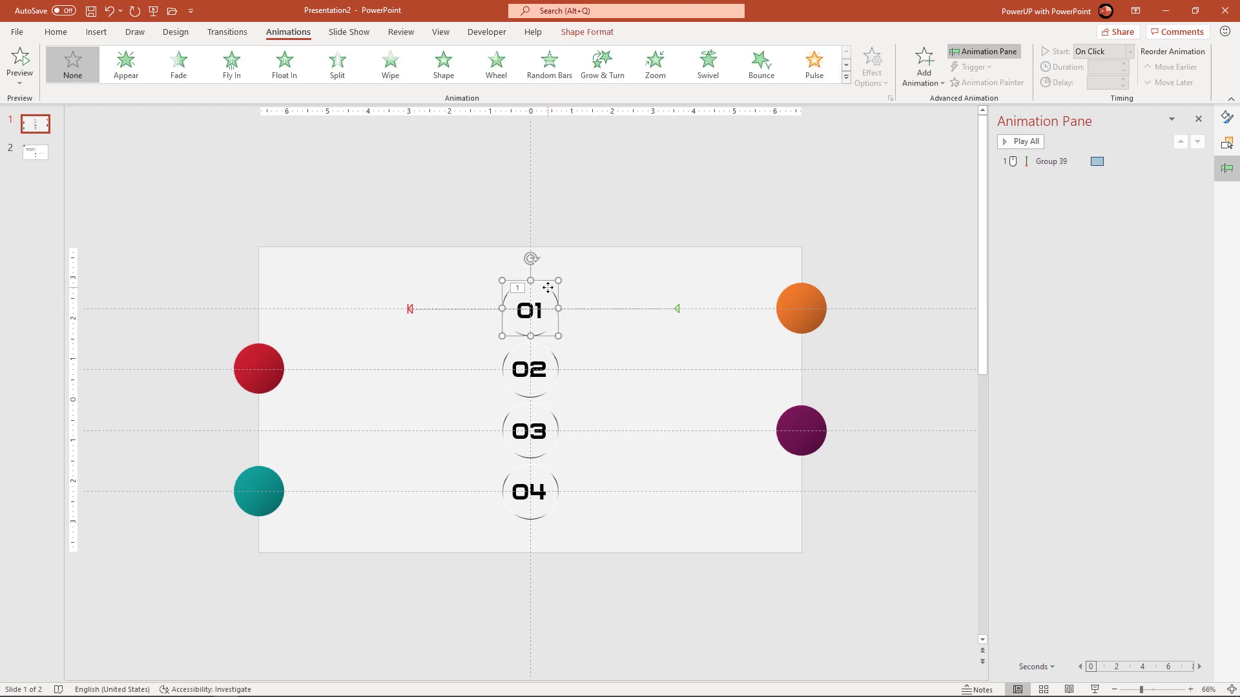
Give the 01 ring a Zoom entrance that starts After Previous
{"action": "left_click", "coordinate": [663, 76]}
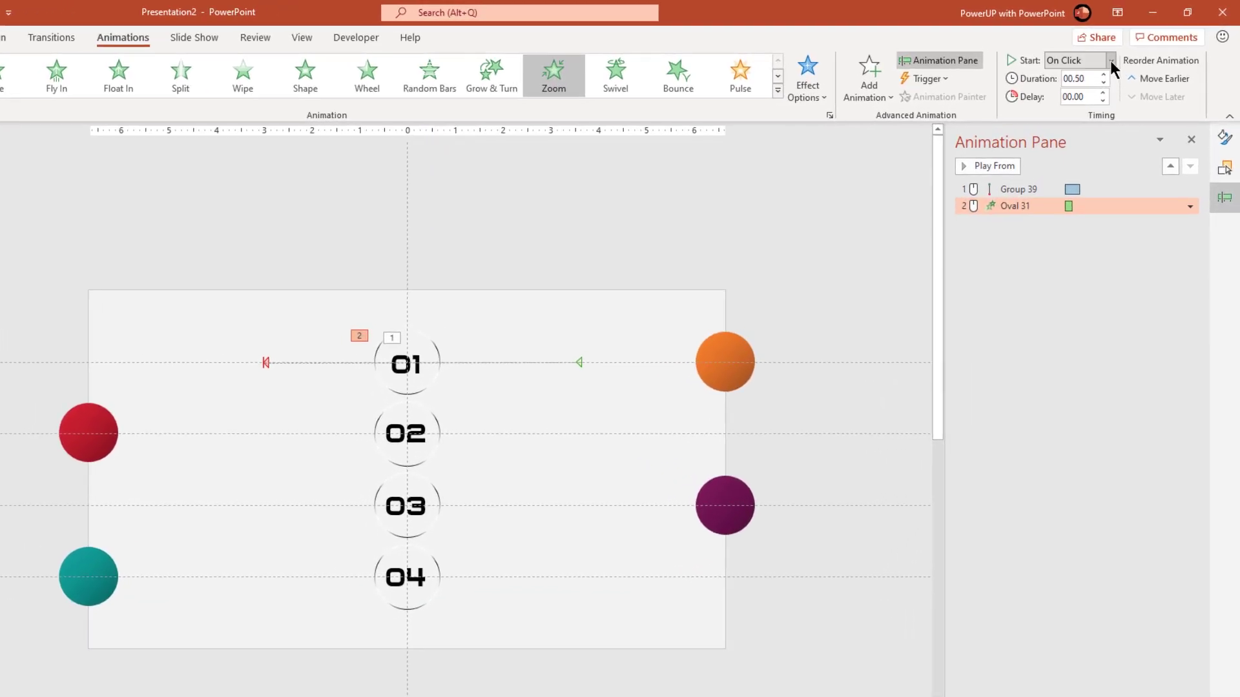
{"action": "left_click", "coordinate": [1110, 60]}
{"action": "left_click", "coordinate": [1074, 114]}
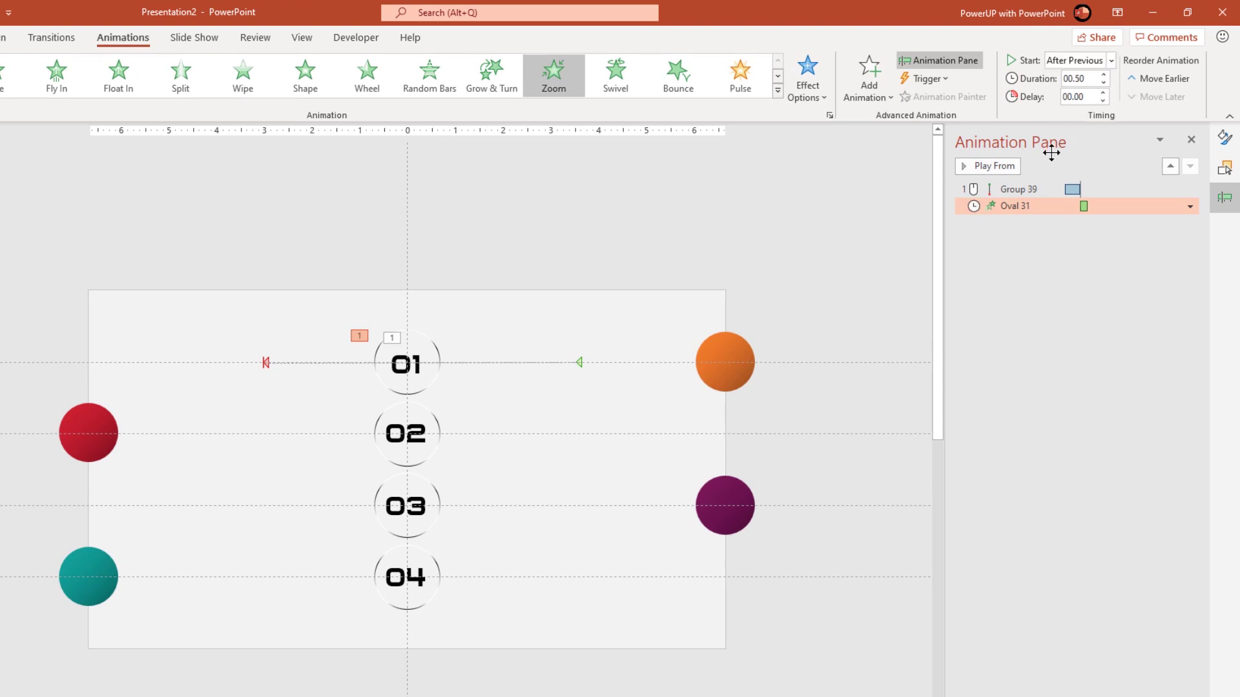
Add a Spin emphasis to the 01 ring running With Previous over 0.50 s
{"action": "left_click", "coordinate": [873, 97]}
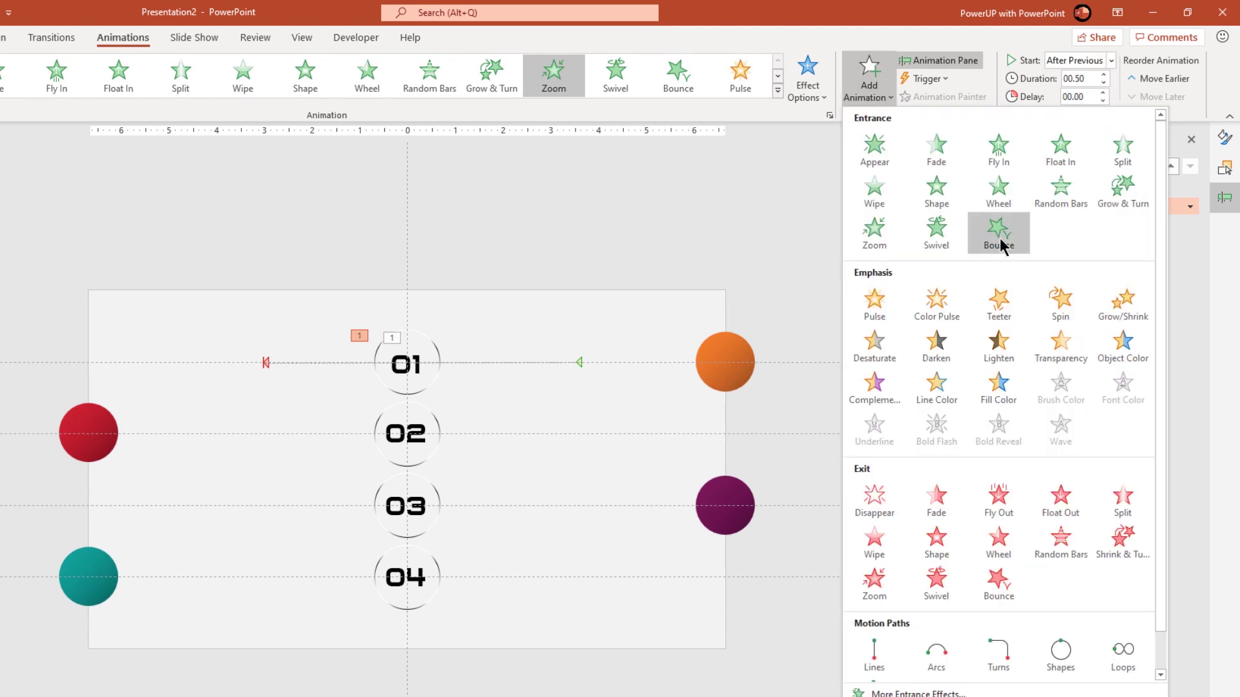
{"action": "left_click", "coordinate": [1063, 307]}
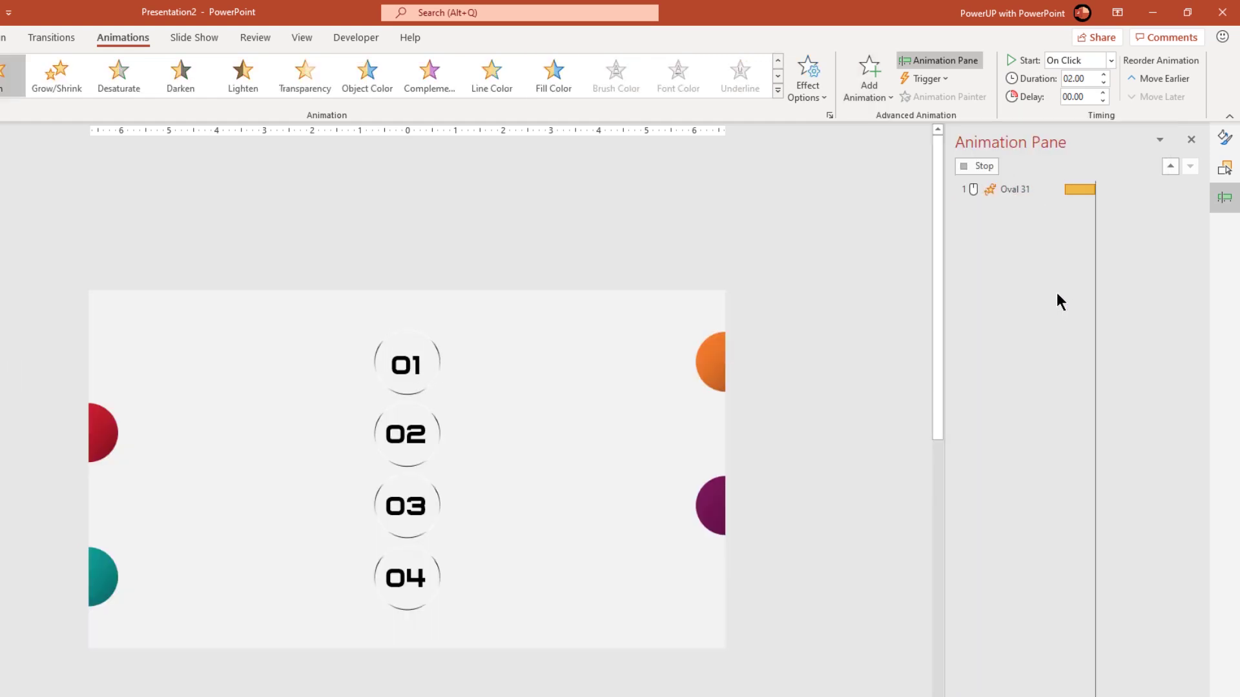
{"action": "left_click", "coordinate": [1111, 62]}
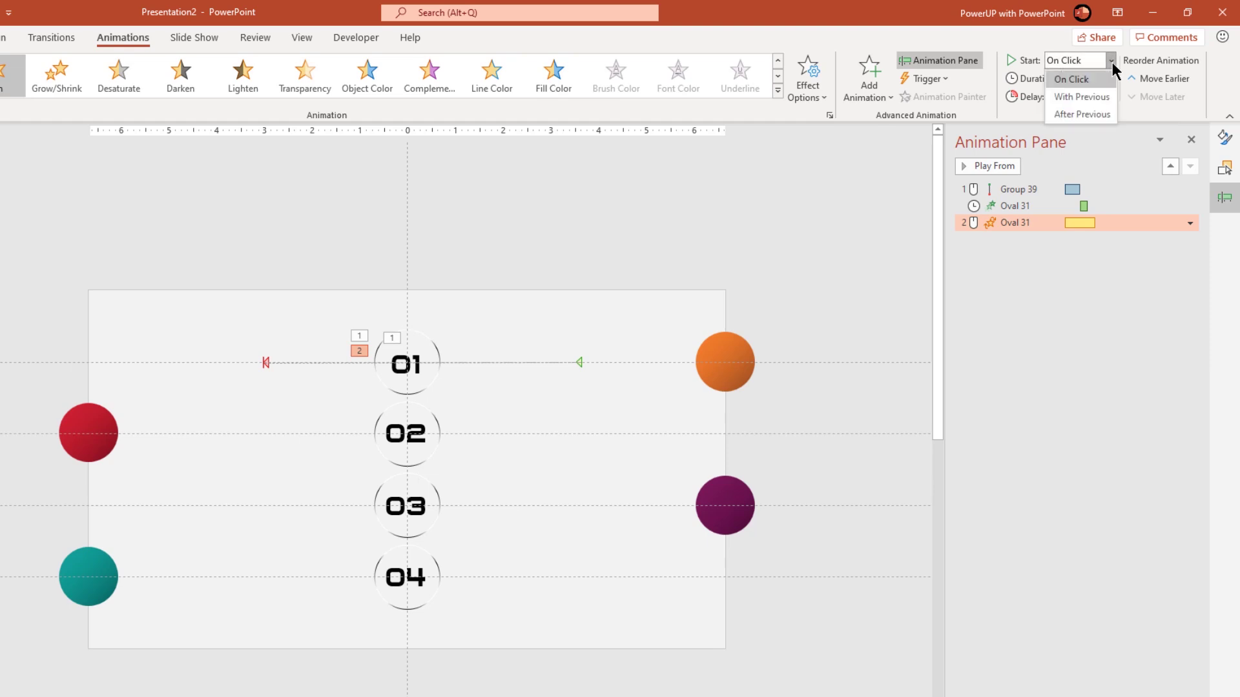
{"action": "left_click", "coordinate": [1086, 92]}
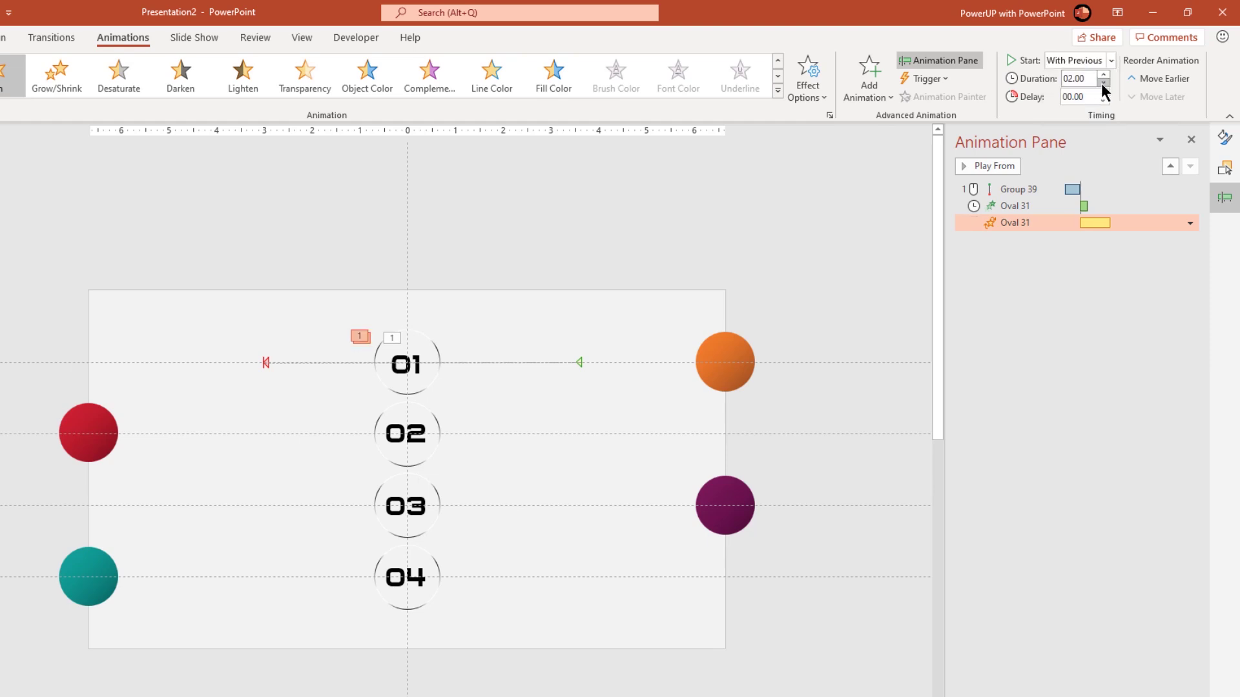
{"action": "left_click", "coordinate": [1102, 83]}
{"action": "left_click", "coordinate": [1102, 83]}
{"action": "left_click", "coordinate": [1102, 84]}
{"action": "left_click", "coordinate": [1102, 83]}
{"action": "left_click", "coordinate": [1102, 83]}
{"action": "left_click", "coordinate": [1103, 82]}
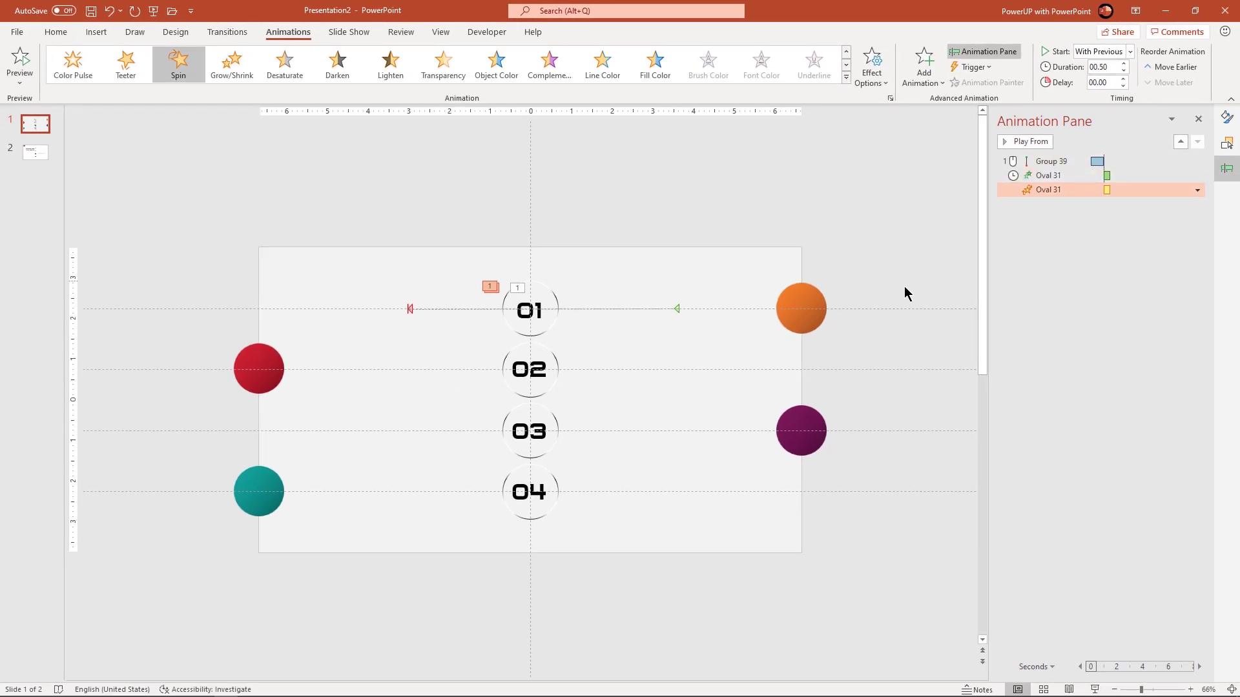
{"action": "left_click", "coordinate": [535, 302]}
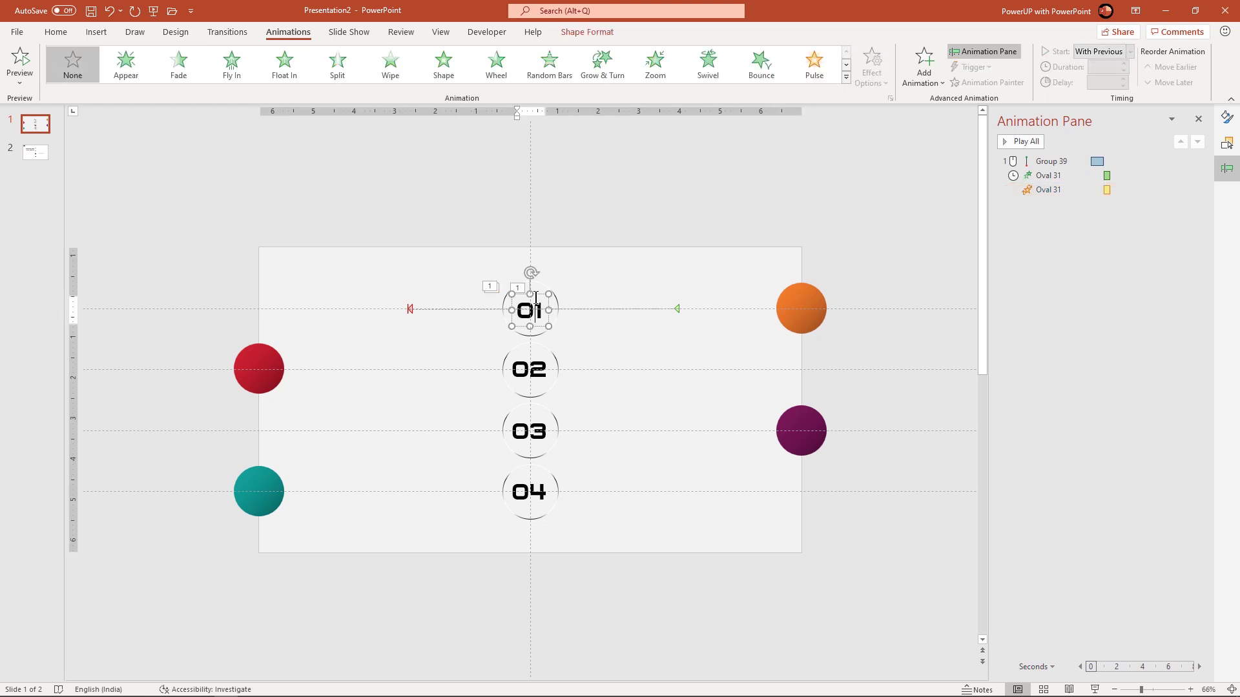
Give the 01 number text a Zoom entrance After Previous, then preview from Group 39
{"action": "left_click", "coordinate": [536, 295]}
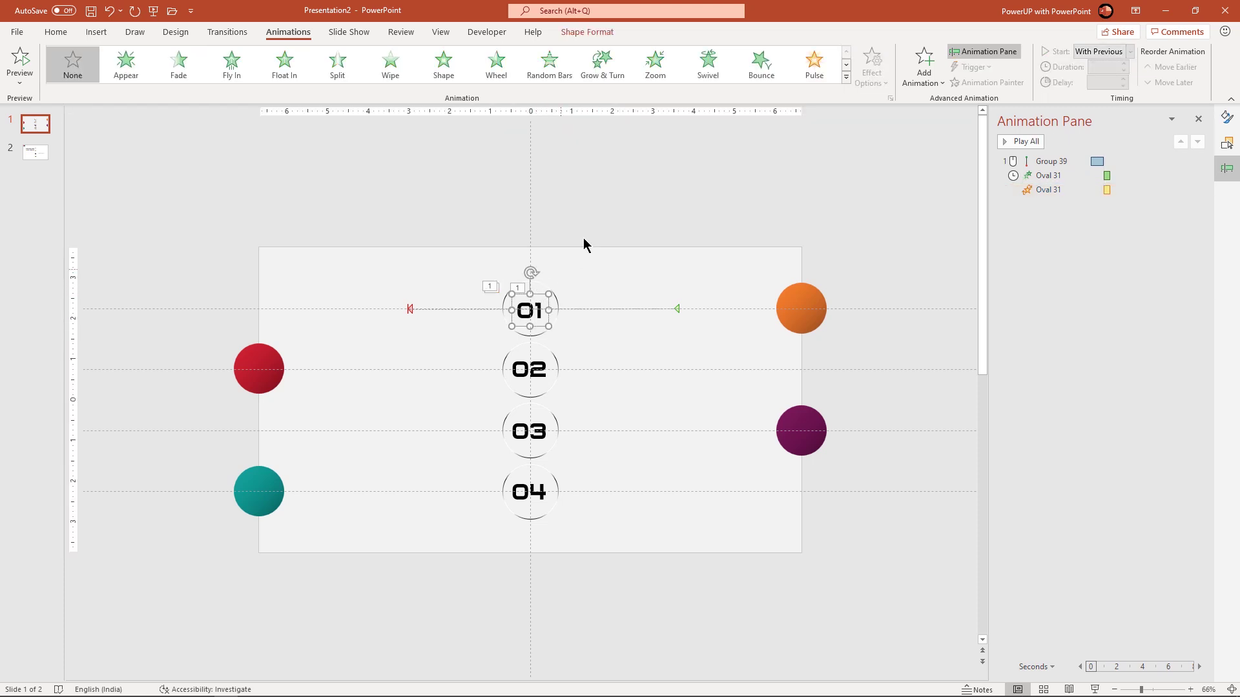
{"action": "left_click", "coordinate": [659, 73]}
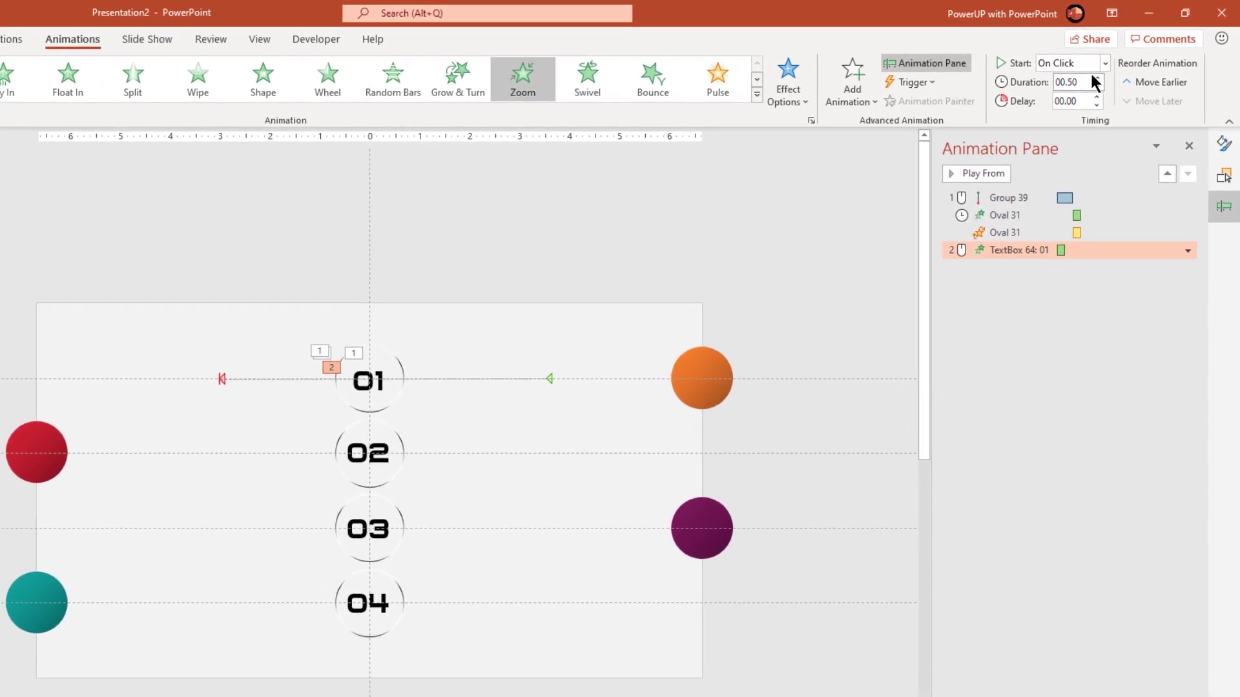
{"action": "left_click", "coordinate": [1101, 63]}
{"action": "left_click", "coordinate": [1073, 120]}
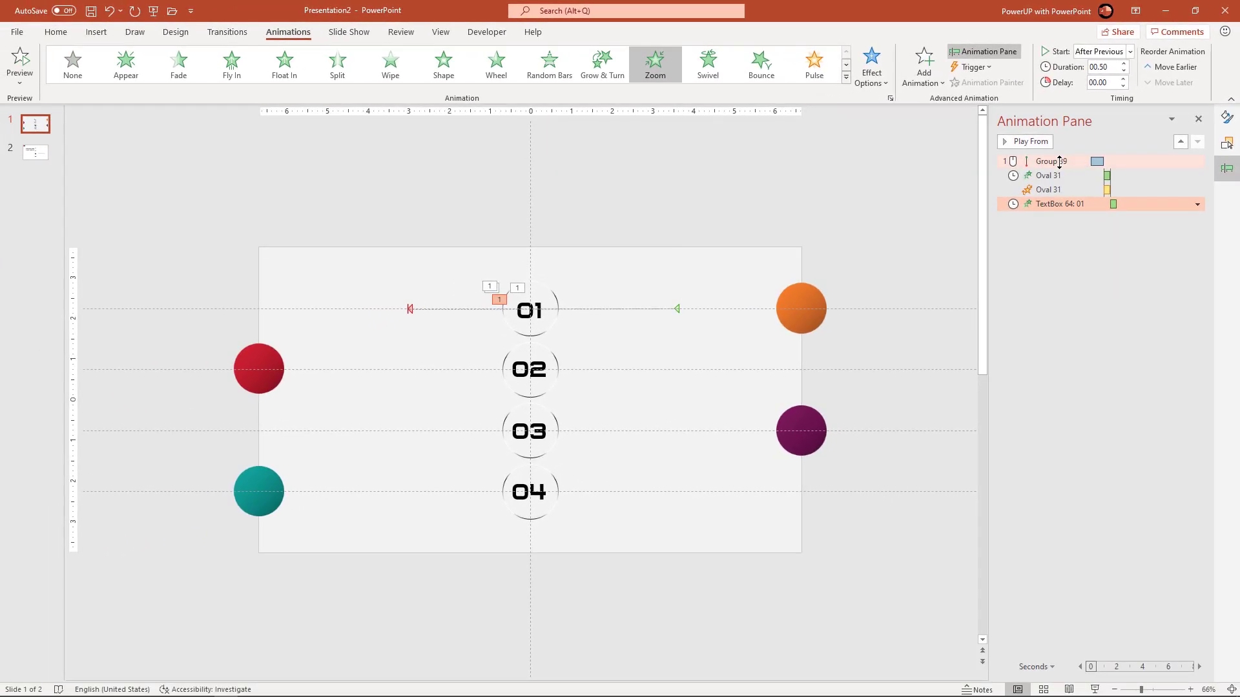
{"action": "left_click", "coordinate": [1059, 162]}
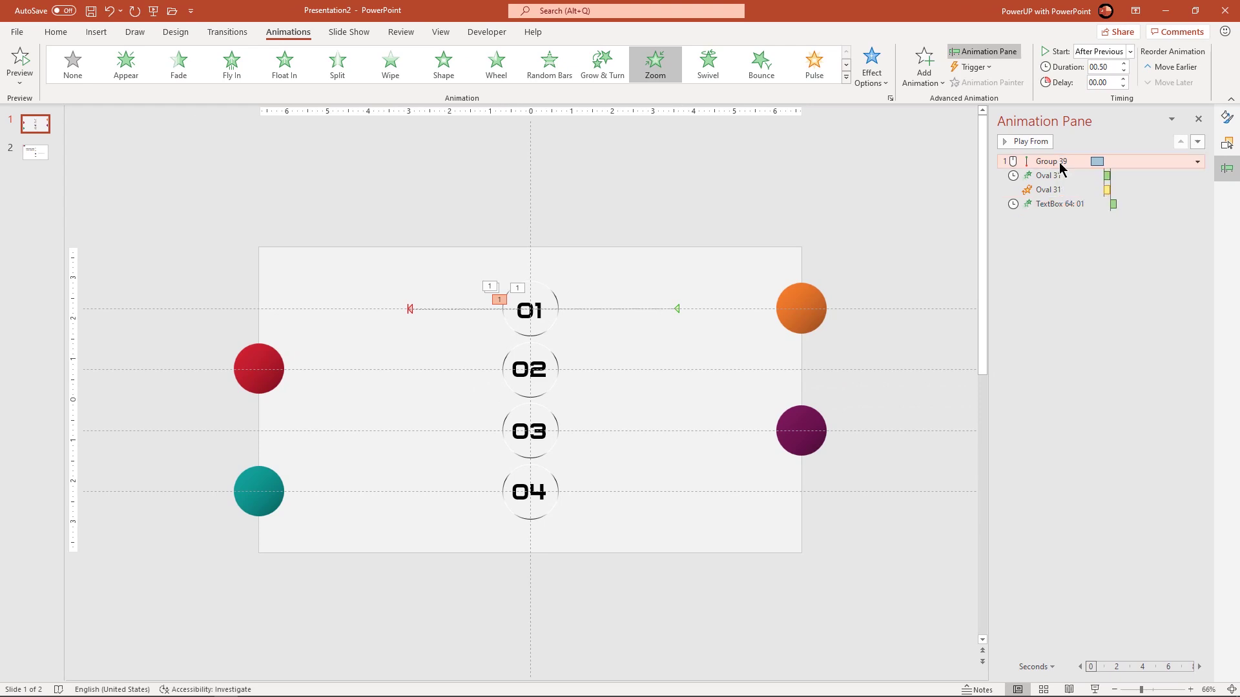
{"action": "left_click", "coordinate": [1029, 142]}
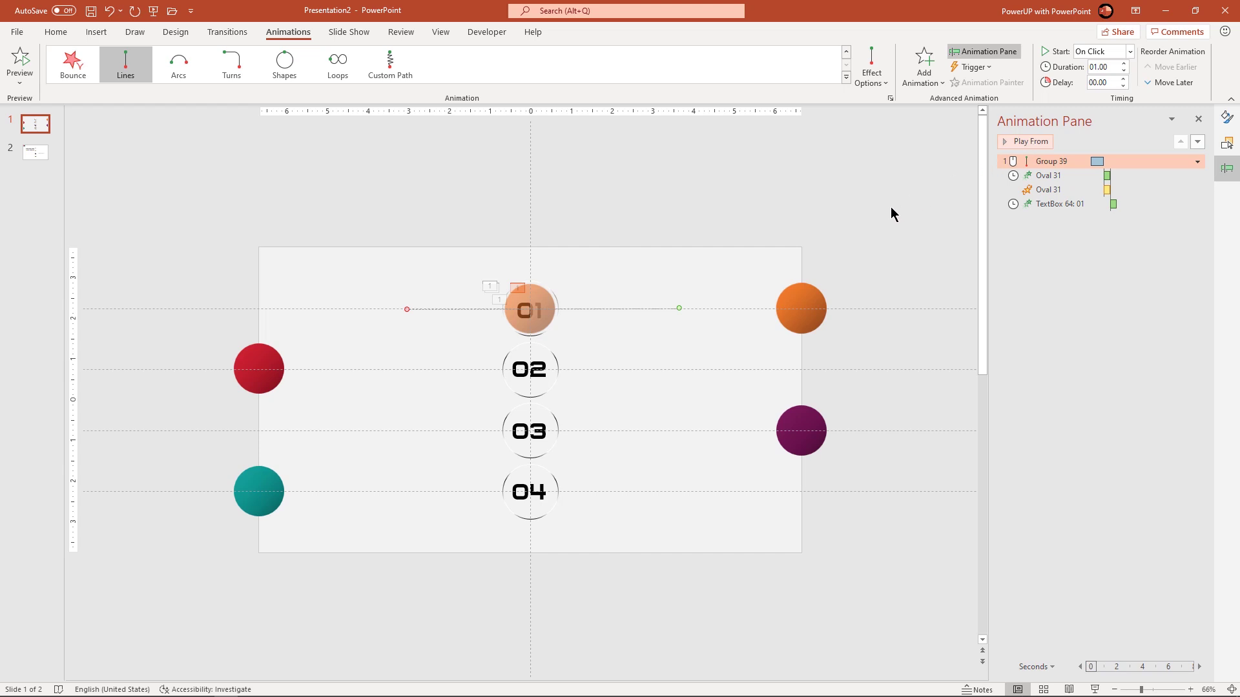
Paint the orange ball's slide-in onto the red ball and move its path to end on ring 02
{"action": "left_click", "coordinate": [802, 325]}
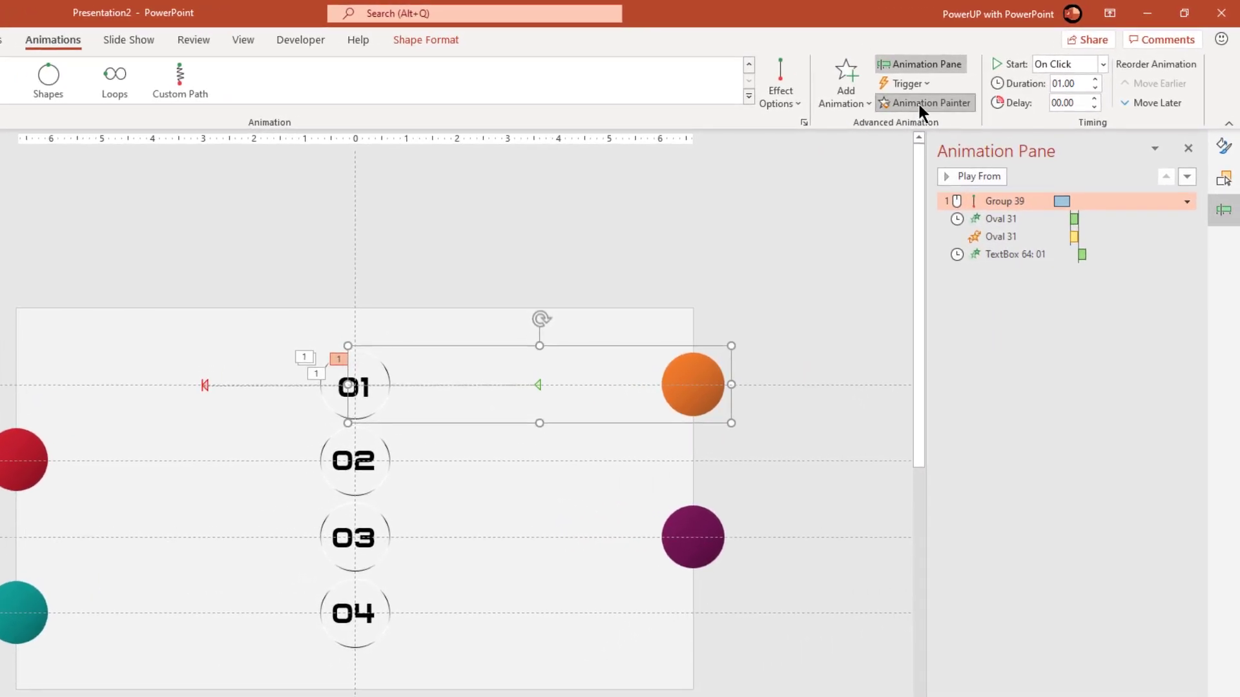
{"action": "left_click", "coordinate": [917, 102]}
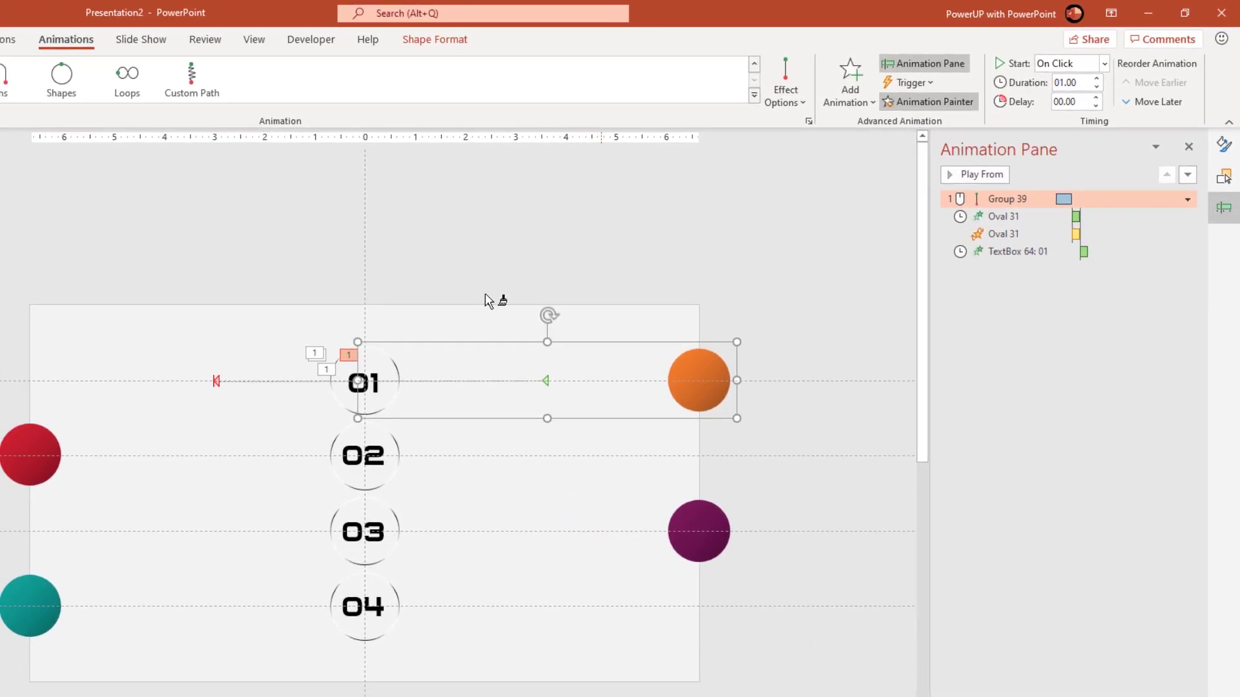
{"action": "left_click", "coordinate": [12, 471]}
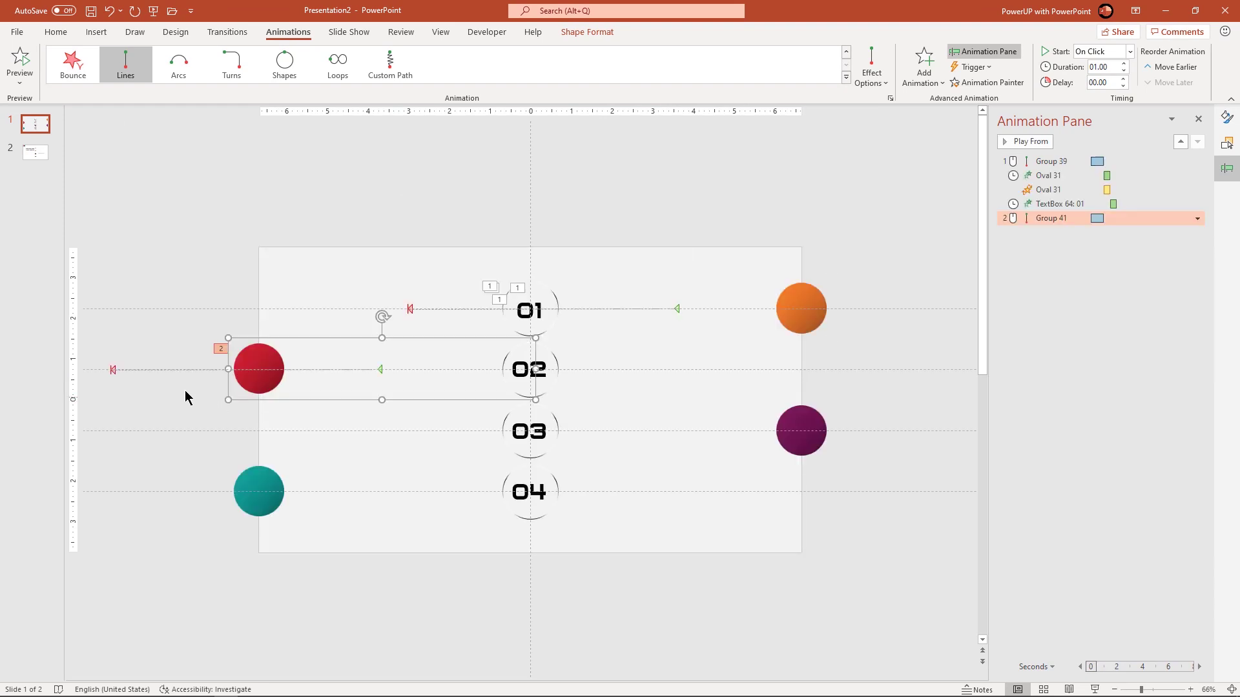
{"action": "left_click", "coordinate": [113, 374]}
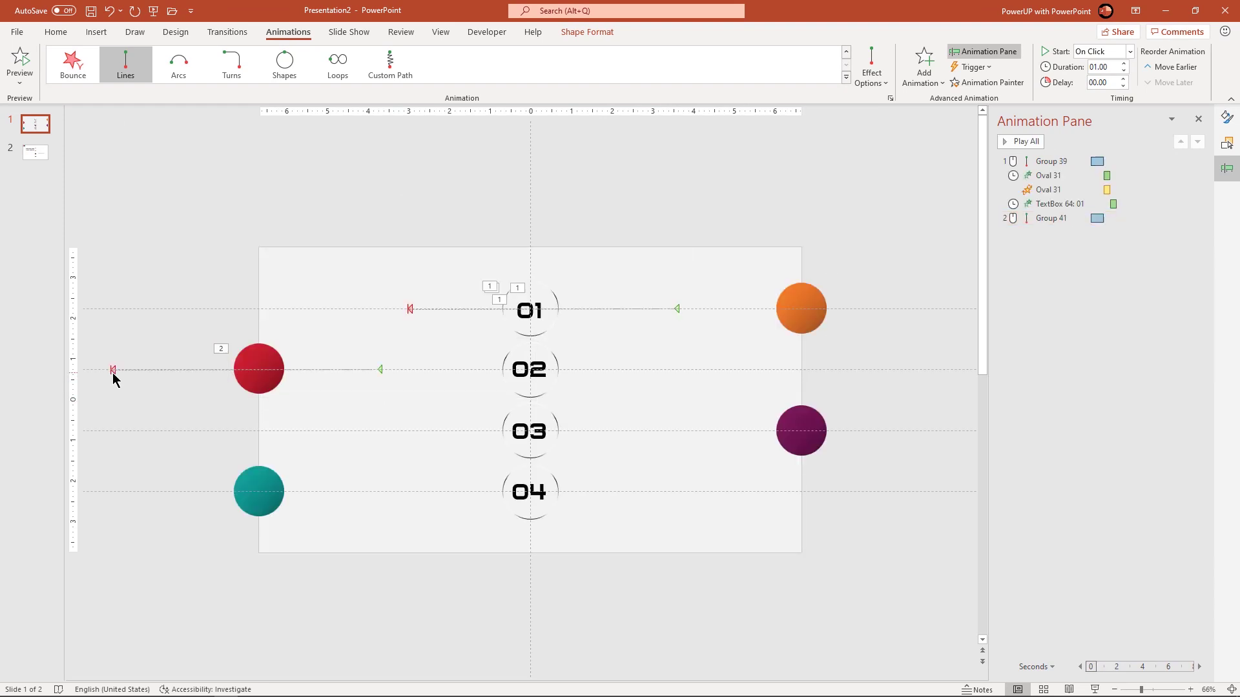
{"action": "scroll", "coordinate": [129, 381], "scroll_direction": "left", "scroll_amount": 3}
{"action": "left_click", "coordinate": [237, 369]}
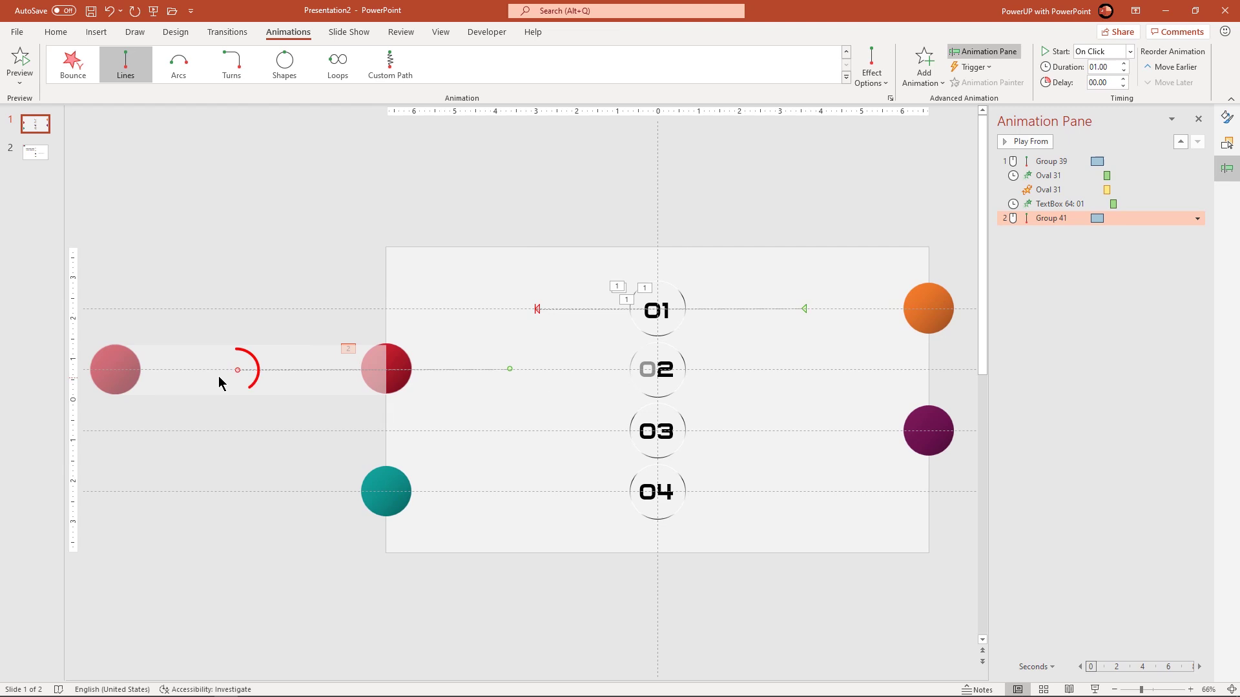
{"action": "left_click_drag", "start_coordinate": [240, 381], "coordinate": [778, 370]}
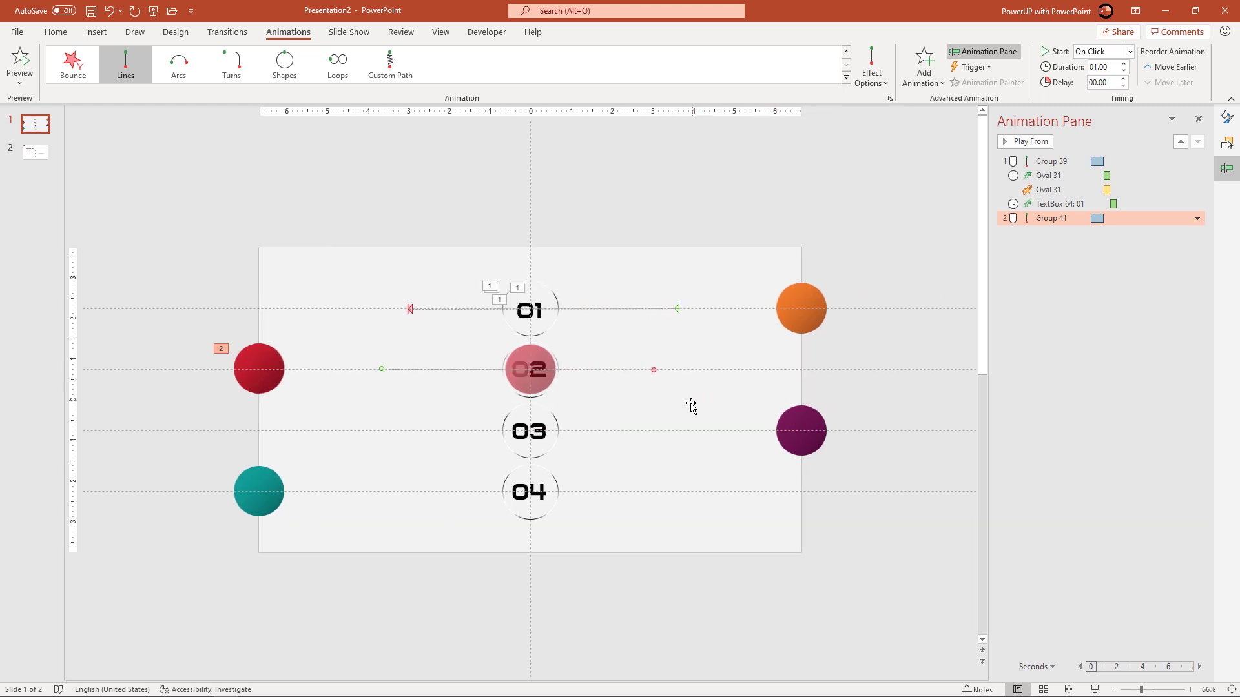
Copy the 01 ring's and 01 number's animations onto the 02 ring and 02 number
{"action": "left_click", "coordinate": [635, 575]}
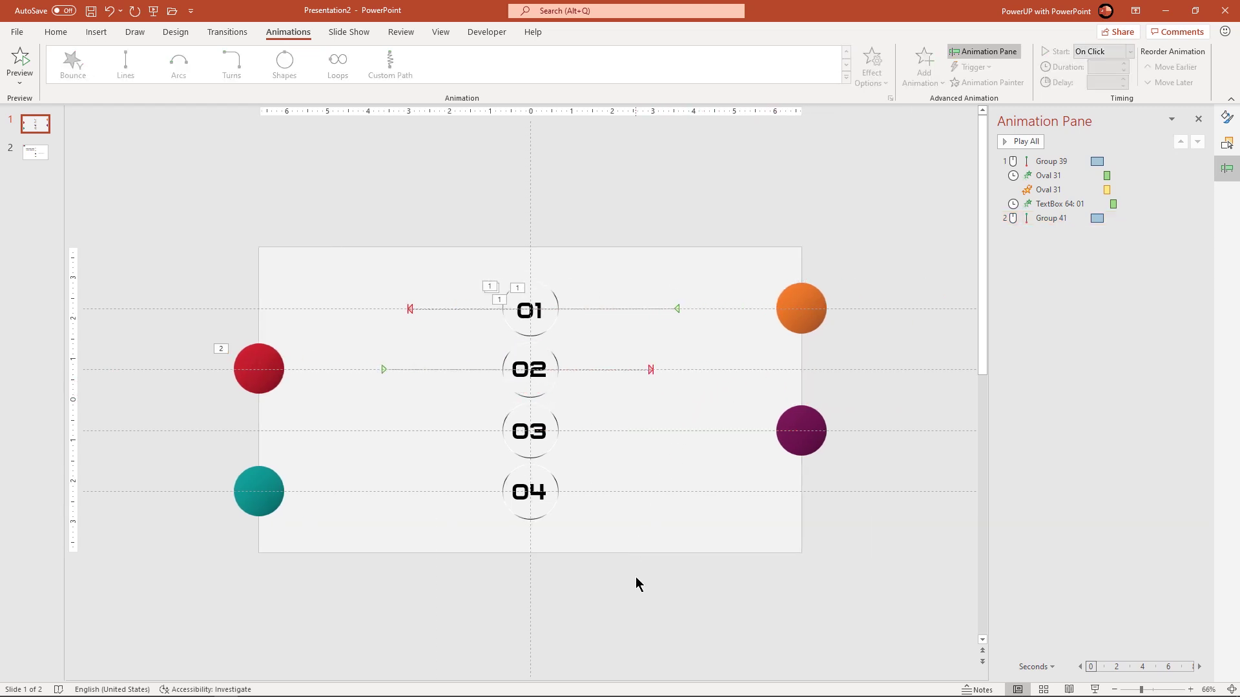
{"action": "left_click", "coordinate": [555, 296]}
{"action": "left_click", "coordinate": [981, 83]}
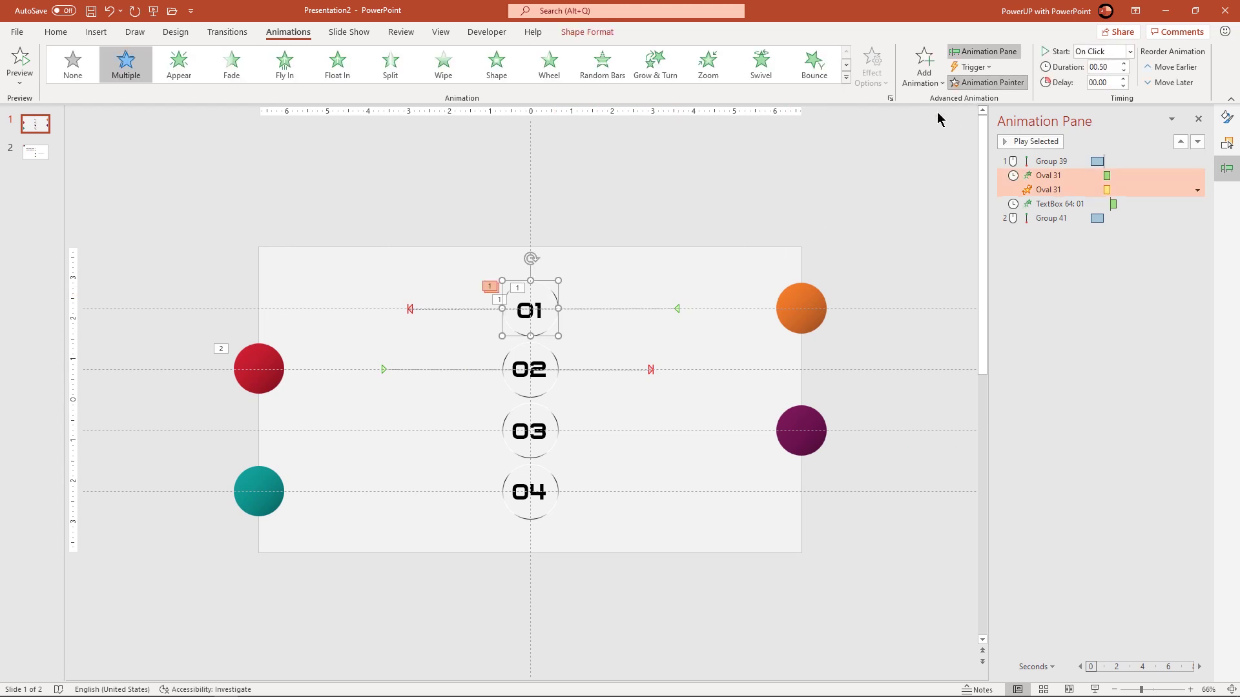
{"action": "left_click", "coordinate": [556, 363]}
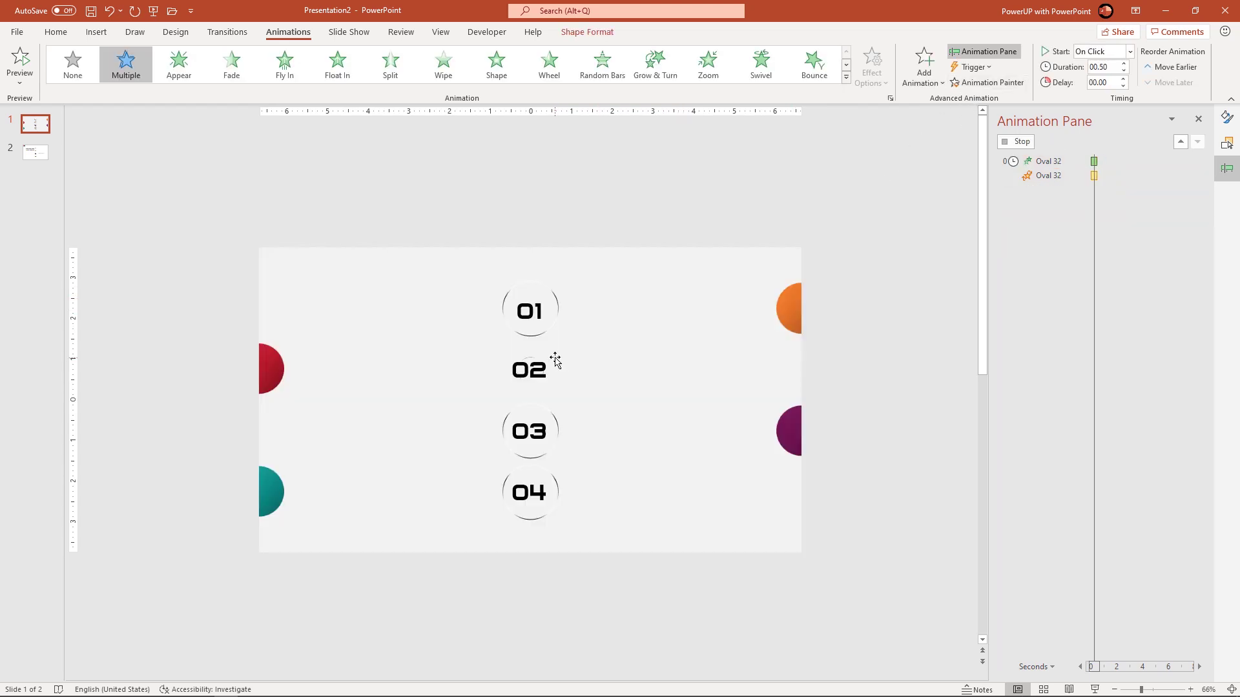
{"action": "left_click", "coordinate": [536, 308]}
{"action": "left_click", "coordinate": [538, 299]}
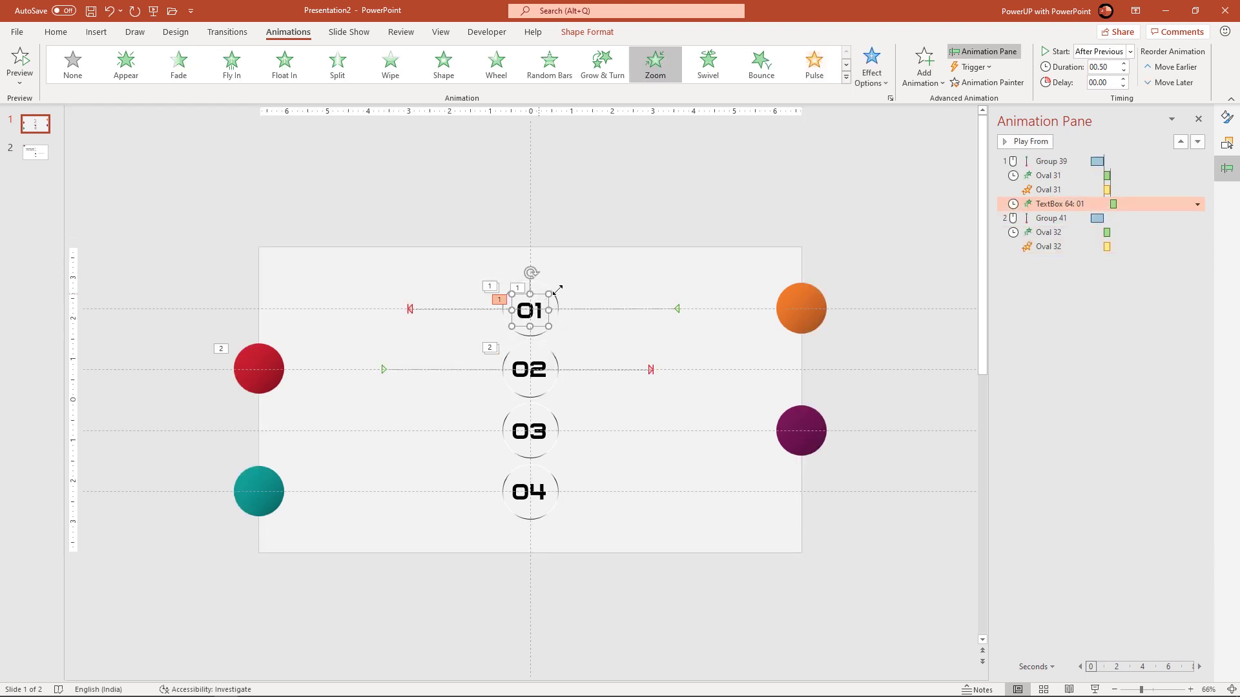
{"action": "left_click", "coordinate": [978, 83]}
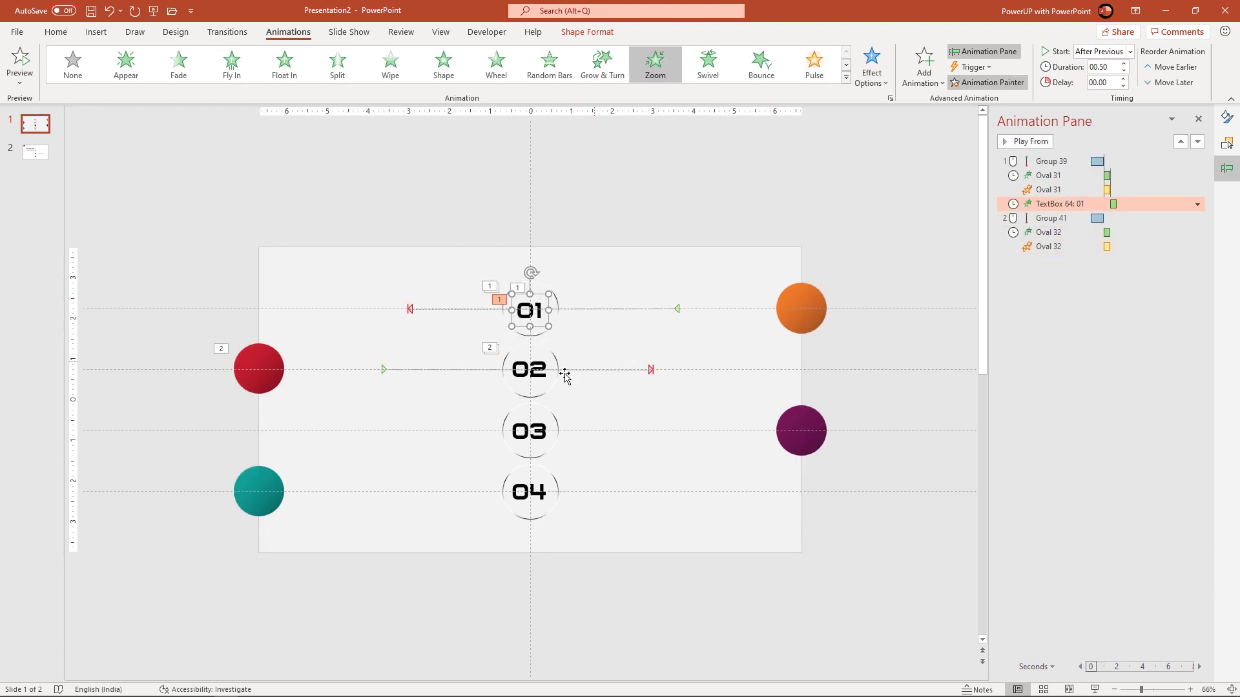
{"action": "left_click", "coordinate": [538, 379]}
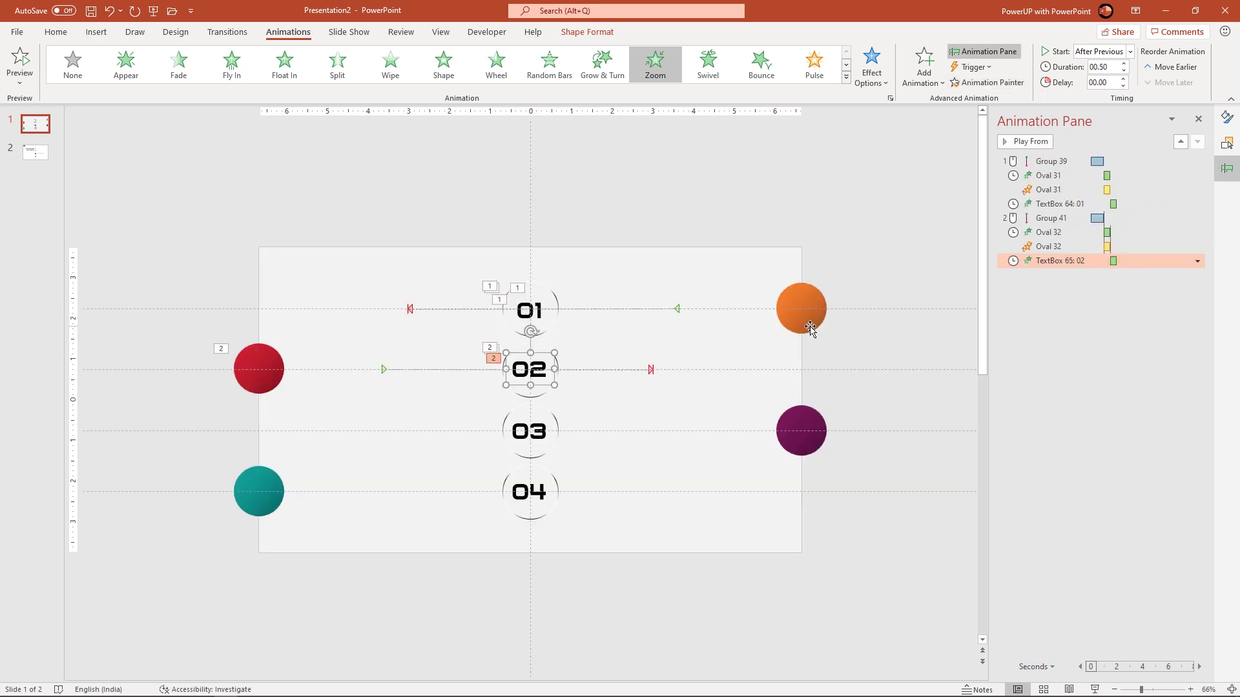
Paint the orange ball's slide-in animation onto the purple ball group
{"action": "left_click", "coordinate": [810, 326]}
{"action": "left_click", "coordinate": [976, 83]}
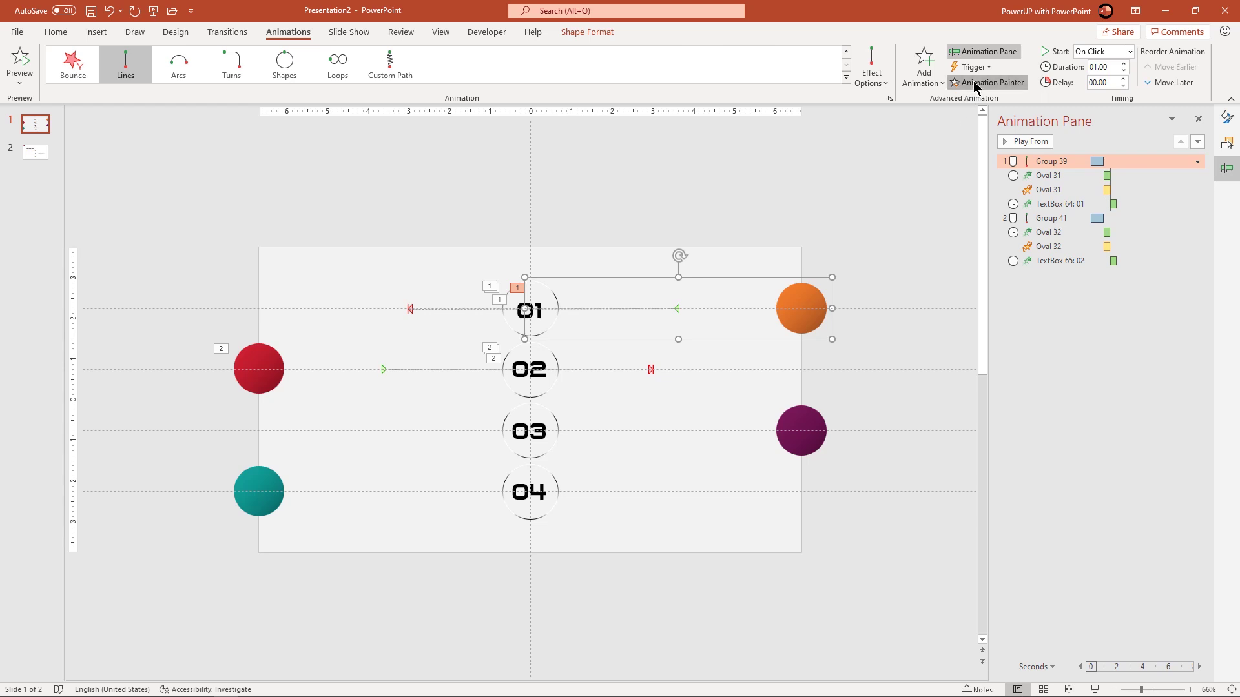
{"action": "left_click", "coordinate": [812, 443]}
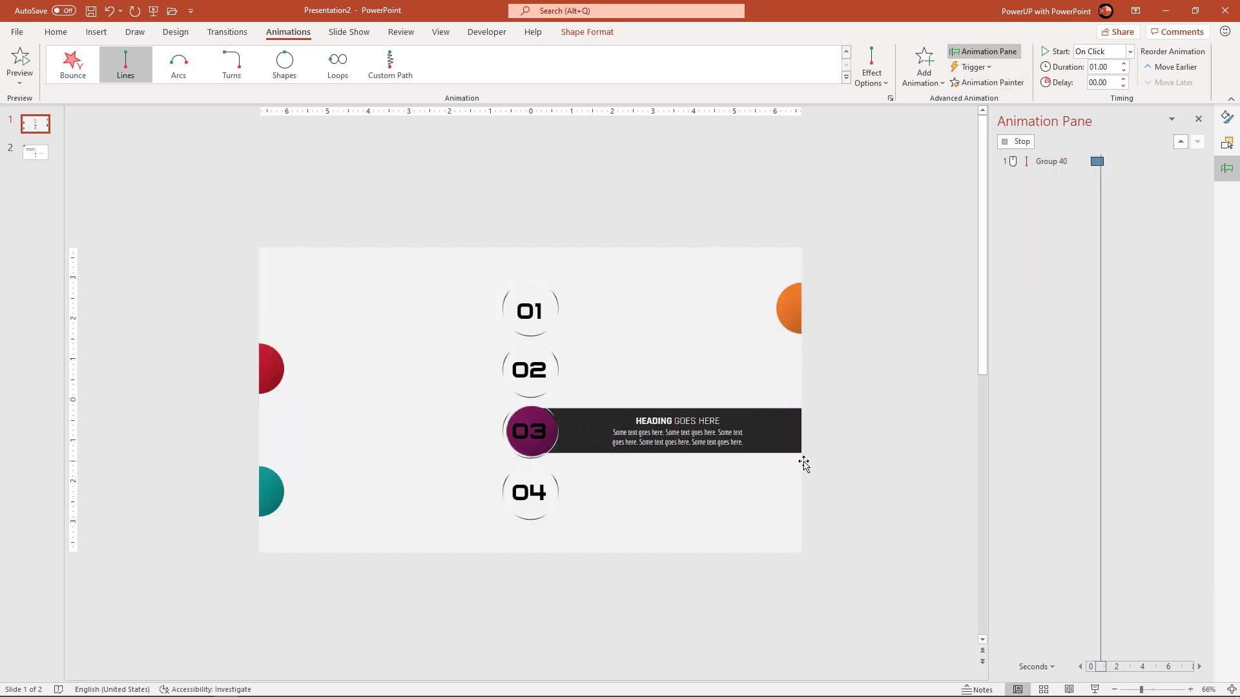